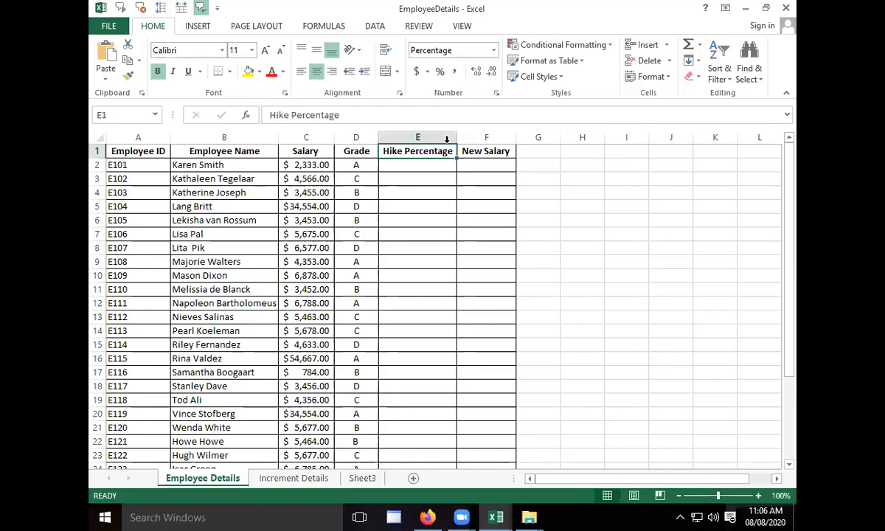
Look over the employee names and the empty Hike Percentage and New Salary columns on the Employee Details sheet
click(470, 150)
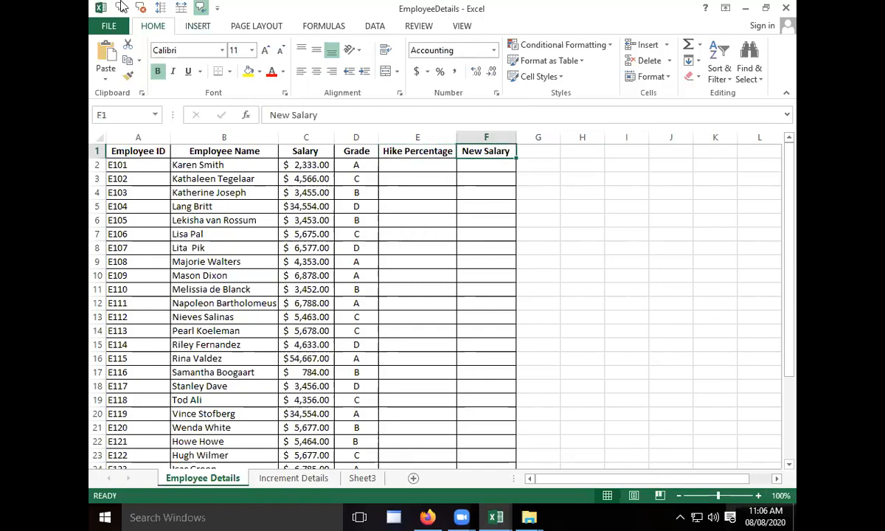
click(243, 330)
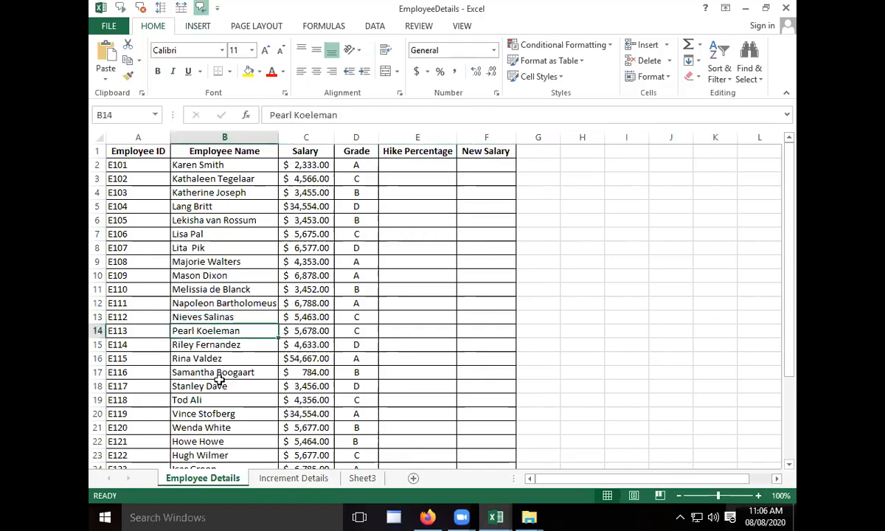
click(401, 168)
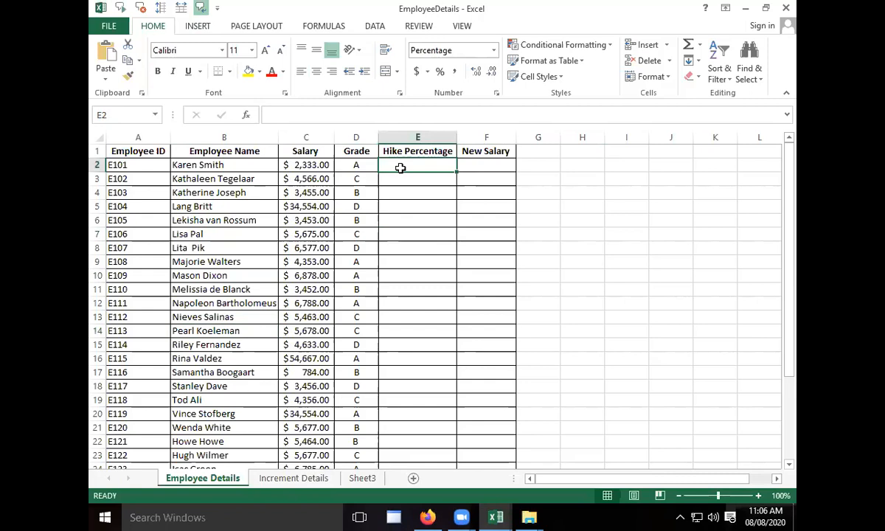
Open the Increment Details sheet and read the percentage assigned to each grade
click(296, 483)
click(174, 191)
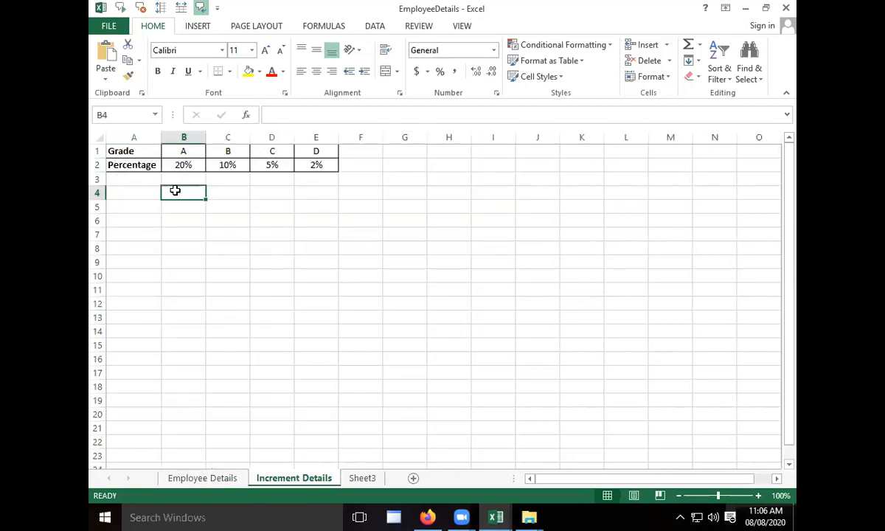
ctrl+scroll(175, 191, up, 2)
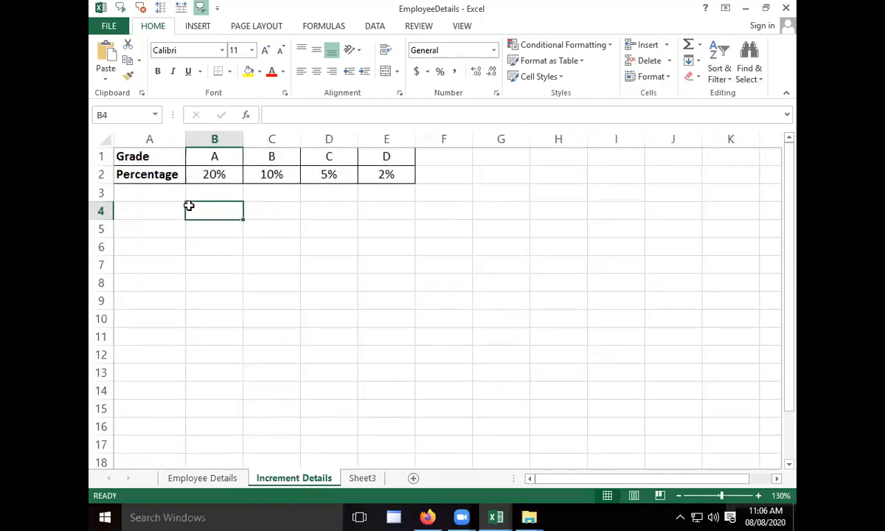
click(228, 174)
click(289, 173)
click(341, 172)
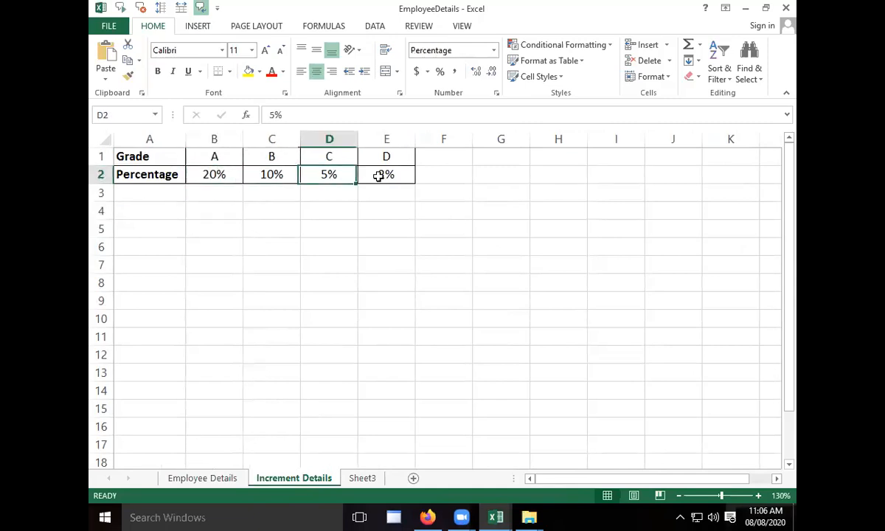
click(388, 168)
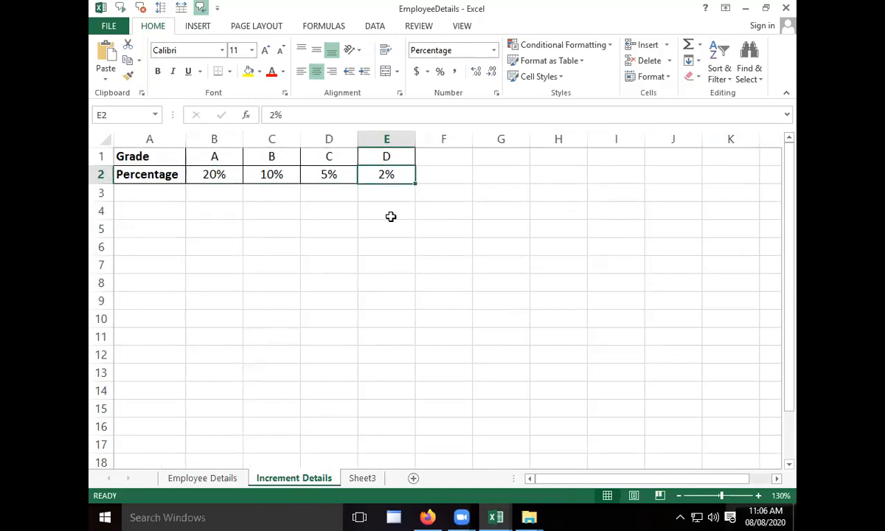
Match each grade from A to D with the percentage beneath it in the increment table
click(221, 175)
click(214, 157)
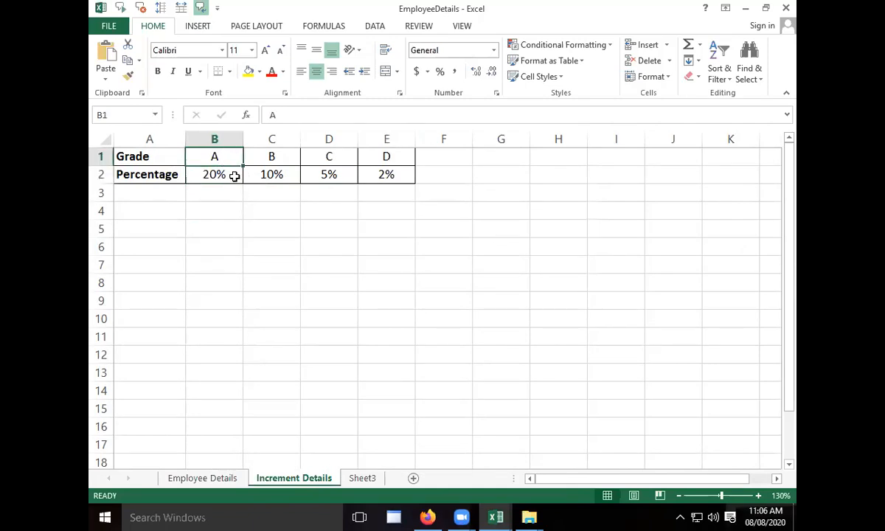
click(235, 175)
click(284, 156)
drag(284, 157, 286, 174)
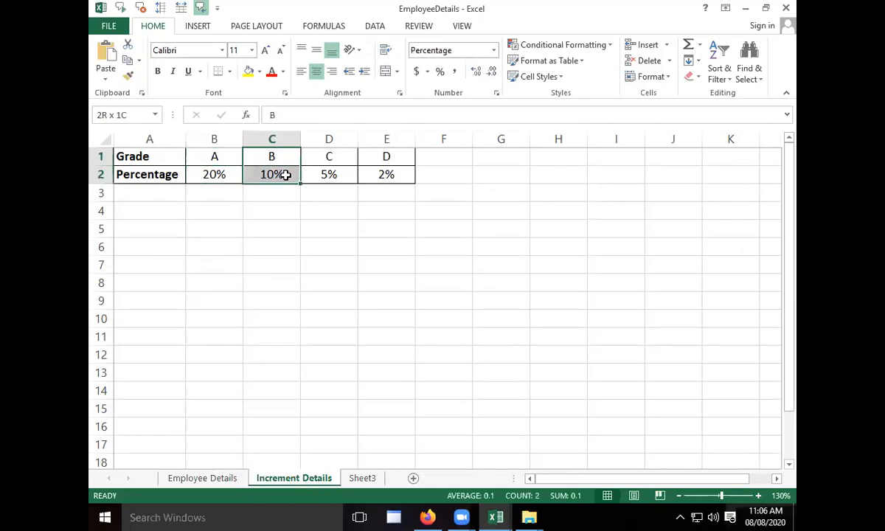
drag(341, 156, 344, 173)
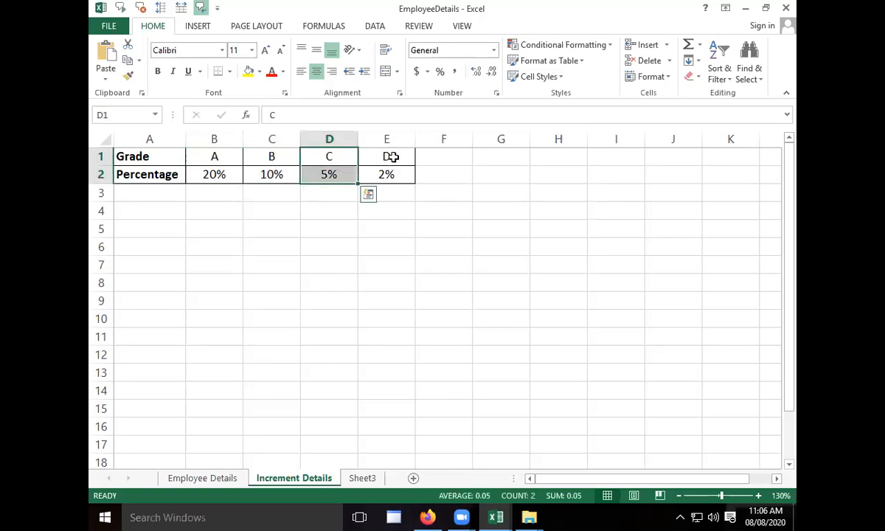
drag(391, 156, 393, 172)
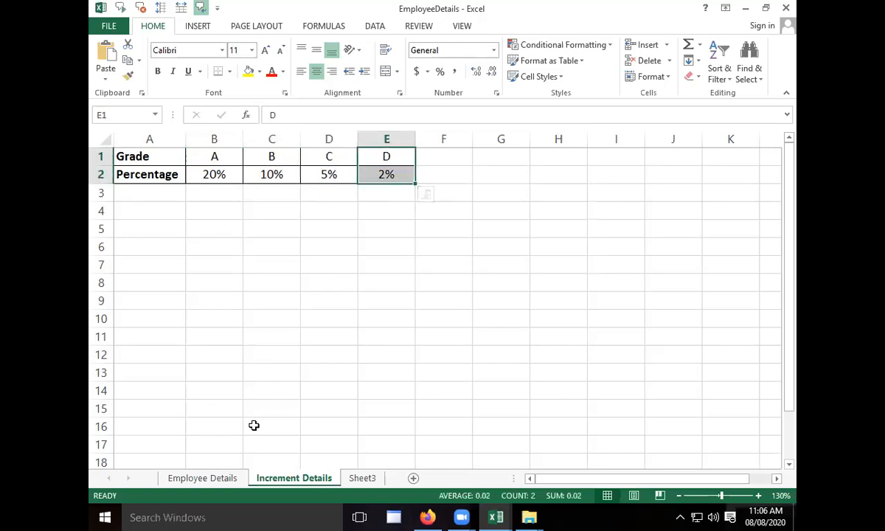
Compare the first two employees' grades on the Employee Details sheet with the matching percentages on the Increment Details sheet
click(213, 479)
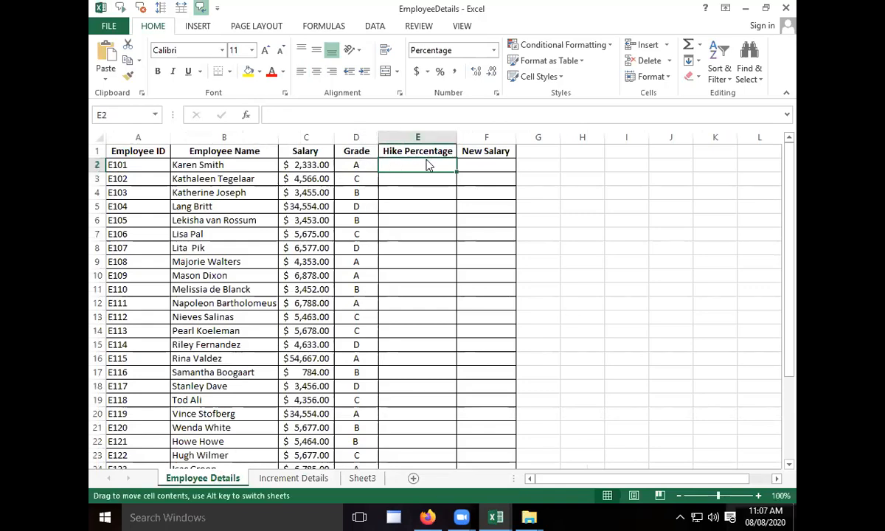
click(204, 164)
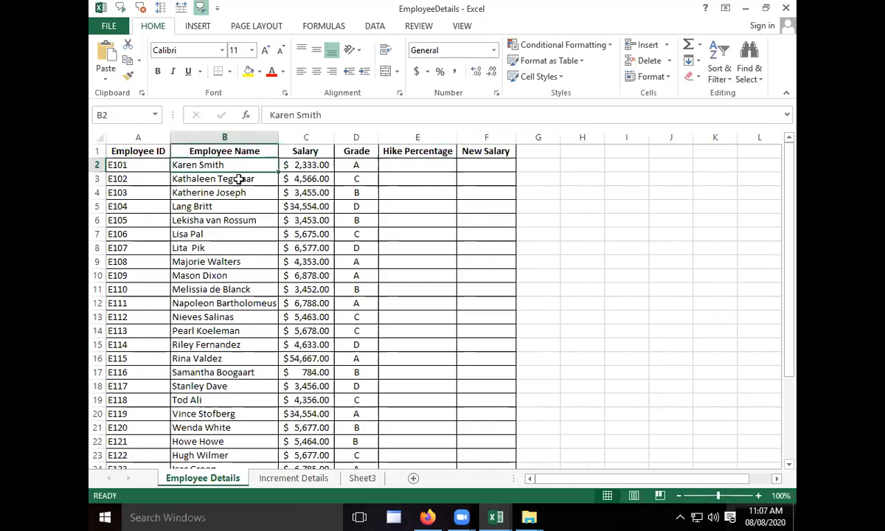
click(371, 165)
click(413, 164)
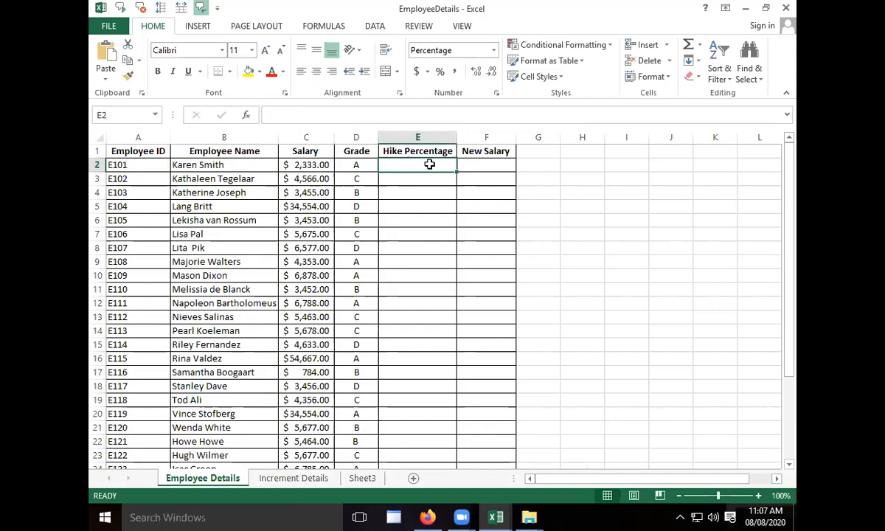
click(293, 478)
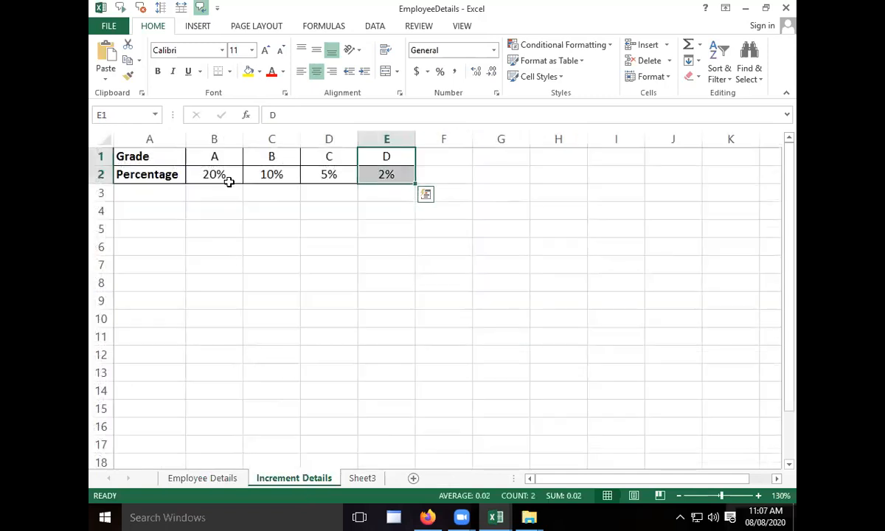
click(228, 174)
click(220, 478)
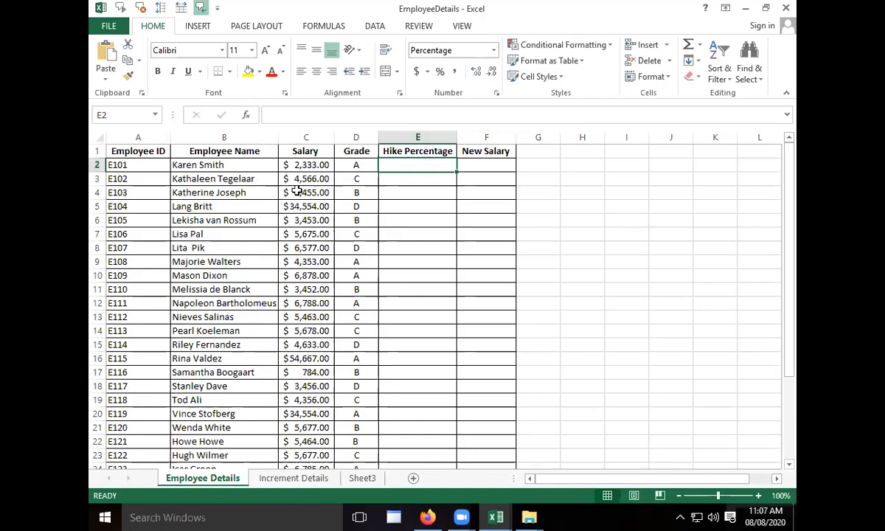
click(425, 178)
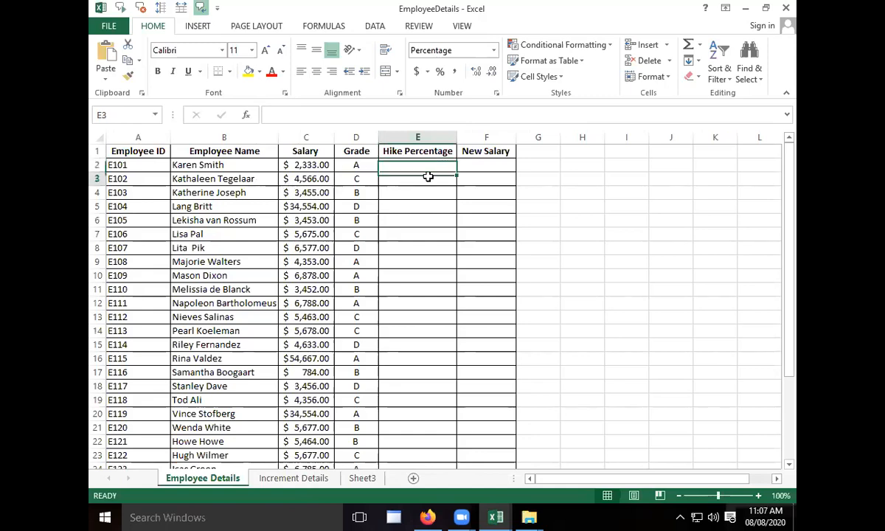
click(287, 478)
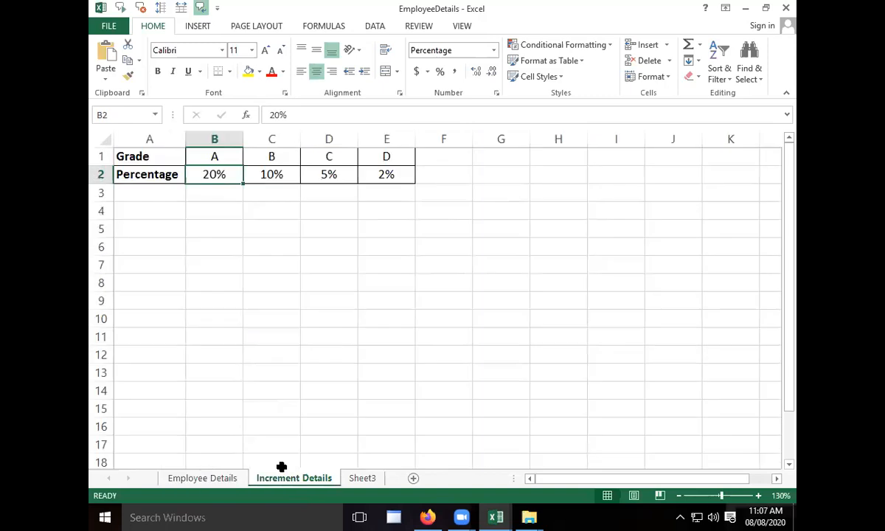
click(324, 175)
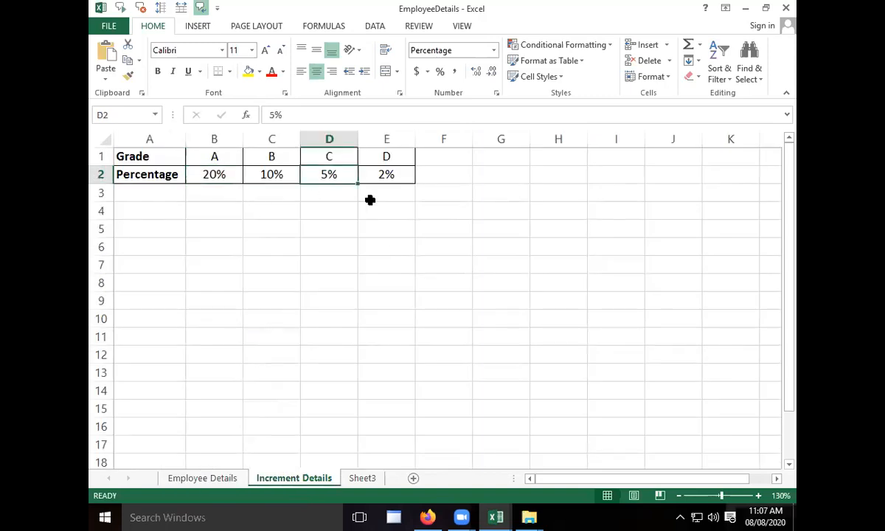
click(202, 478)
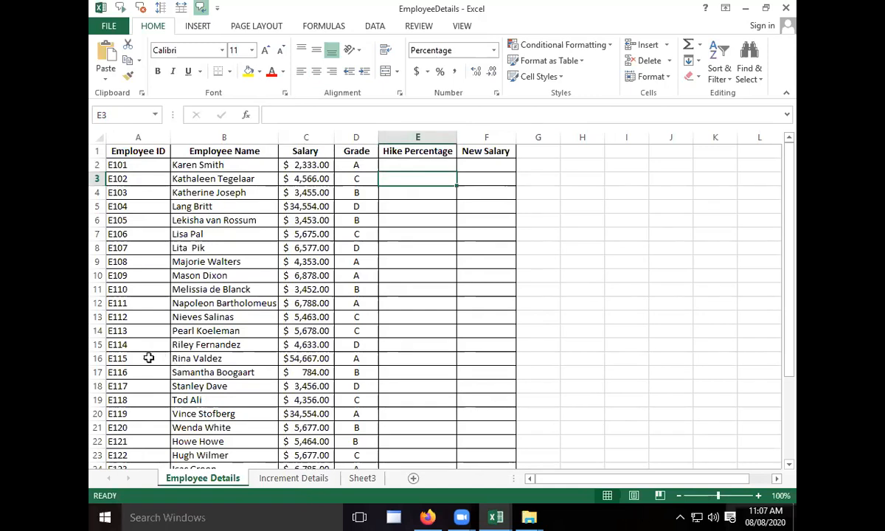
Check the four grade percentages on the Increment Details sheet needed for the first Hike Percentage cell, E2
click(524, 1)
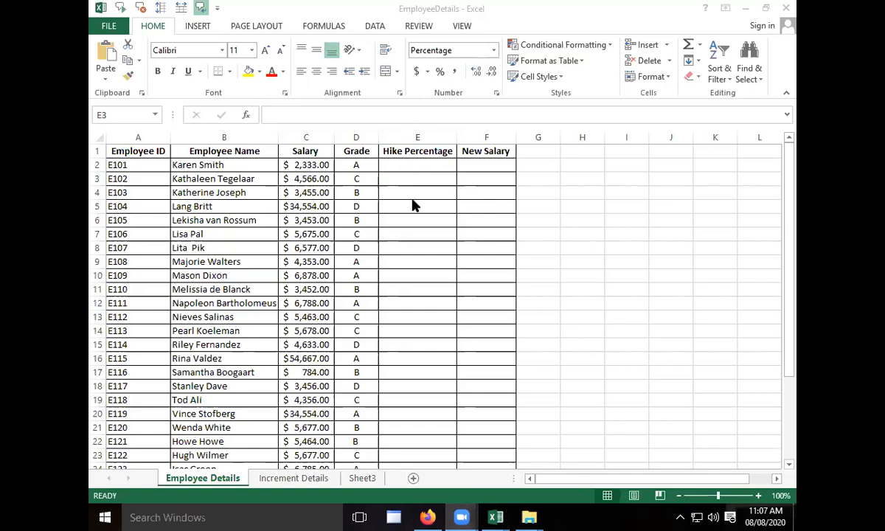
click(441, 162)
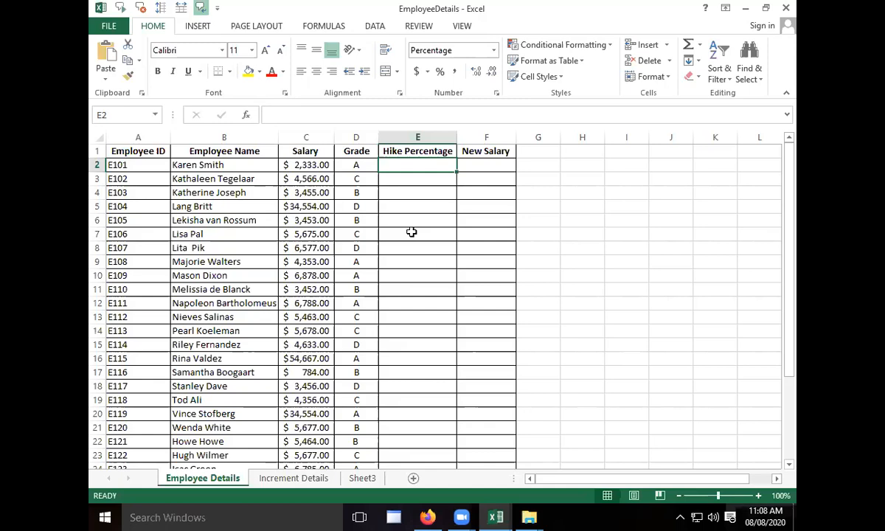
click(319, 484)
click(198, 174)
click(267, 175)
click(309, 174)
click(385, 171)
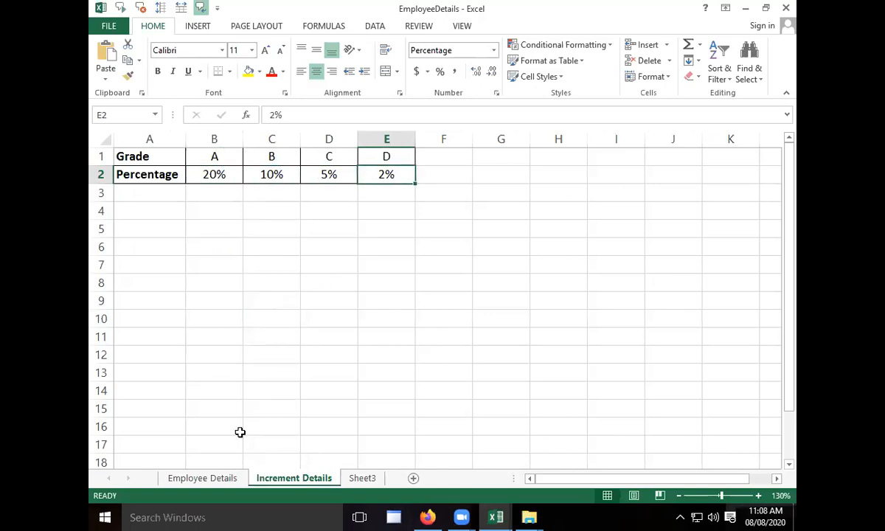
click(213, 479)
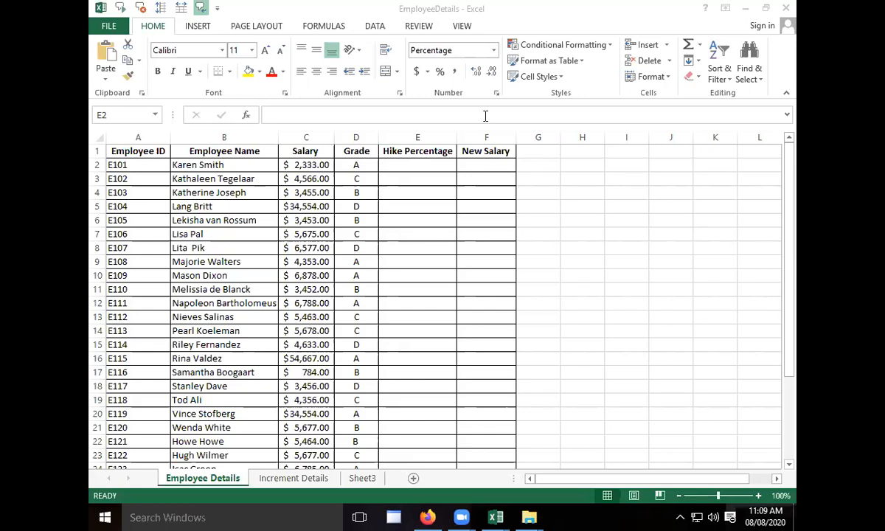
click(432, 169)
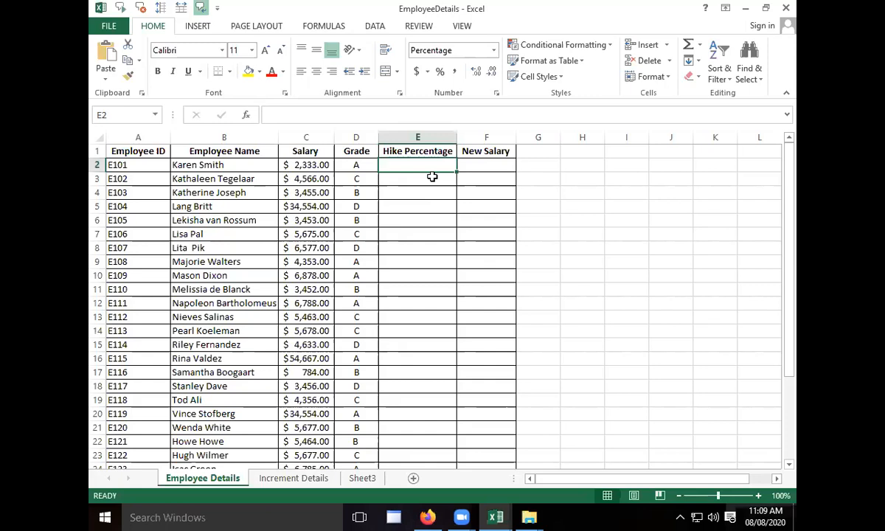
text(=IF()
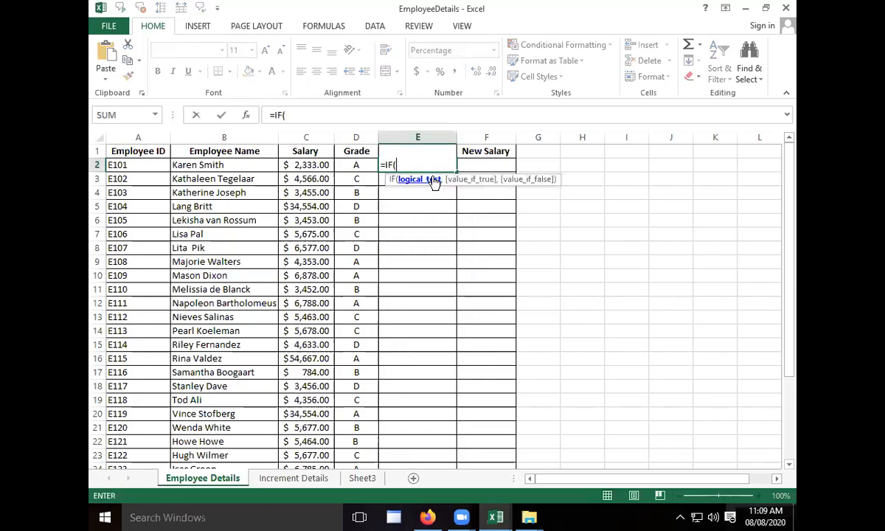
click(327, 166)
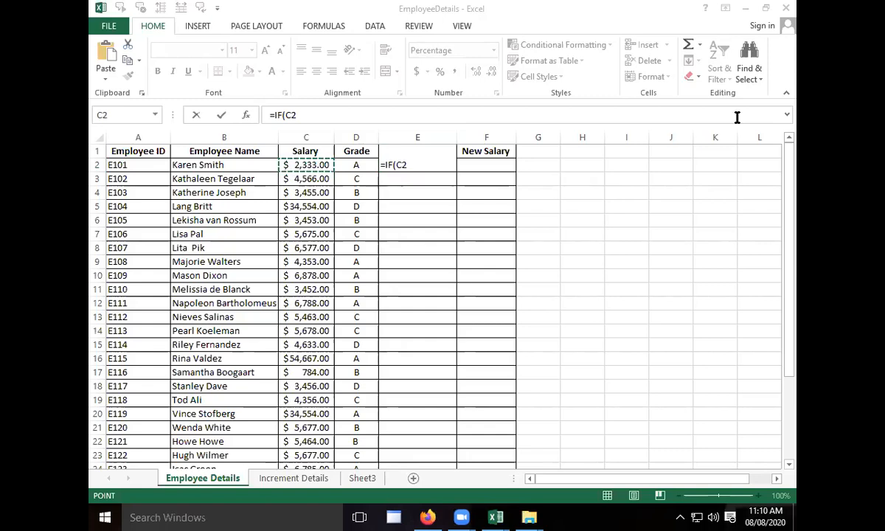
click(383, 166)
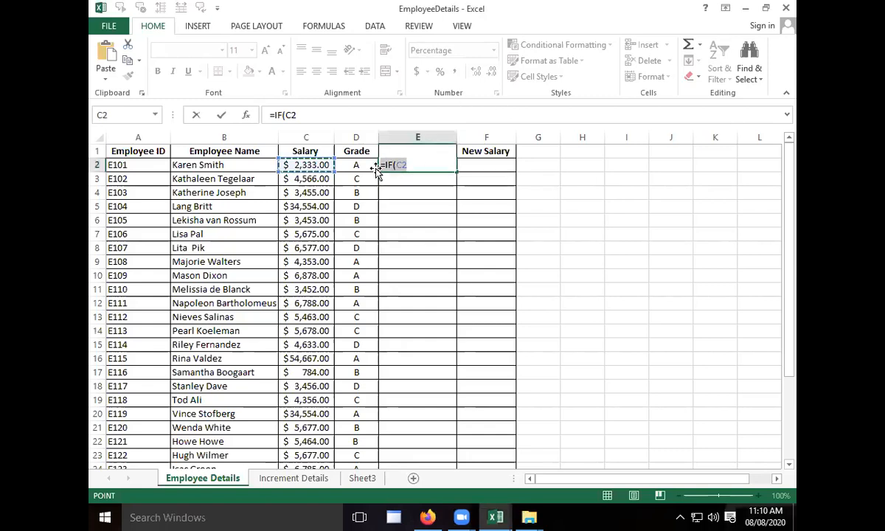
key(Escape)
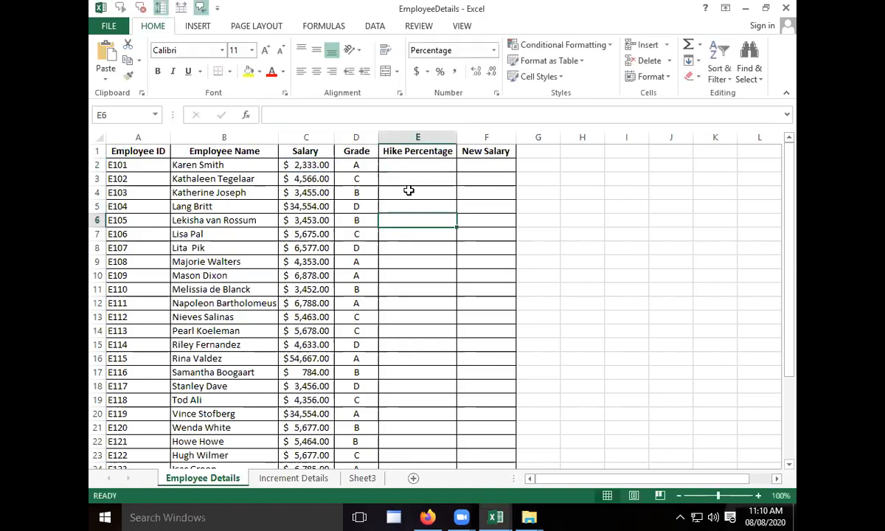
Review the grades A to D and their percentages in the Increment Details table again for the Hike Percentage lookup
click(414, 165)
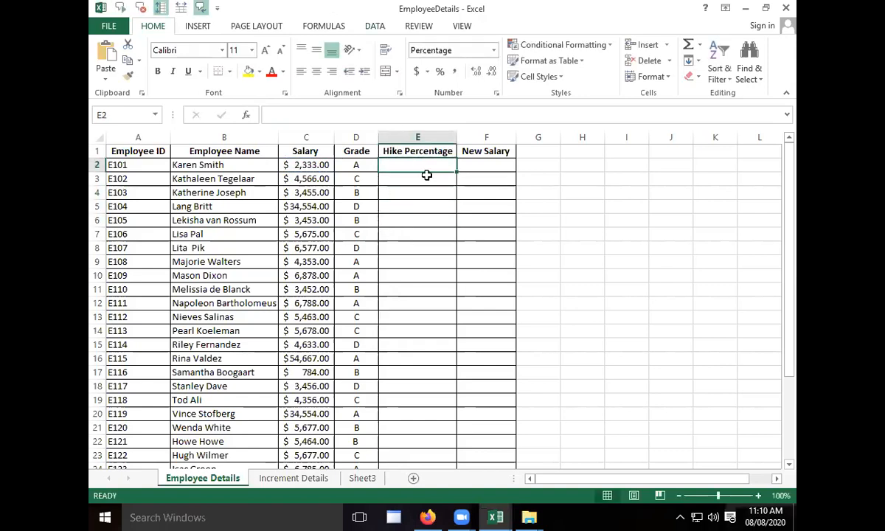
click(281, 481)
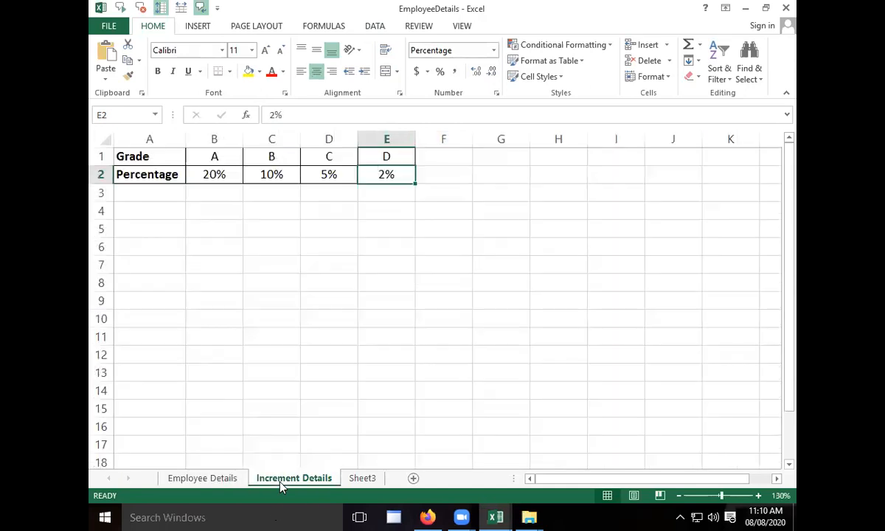
click(196, 175)
click(273, 176)
click(367, 186)
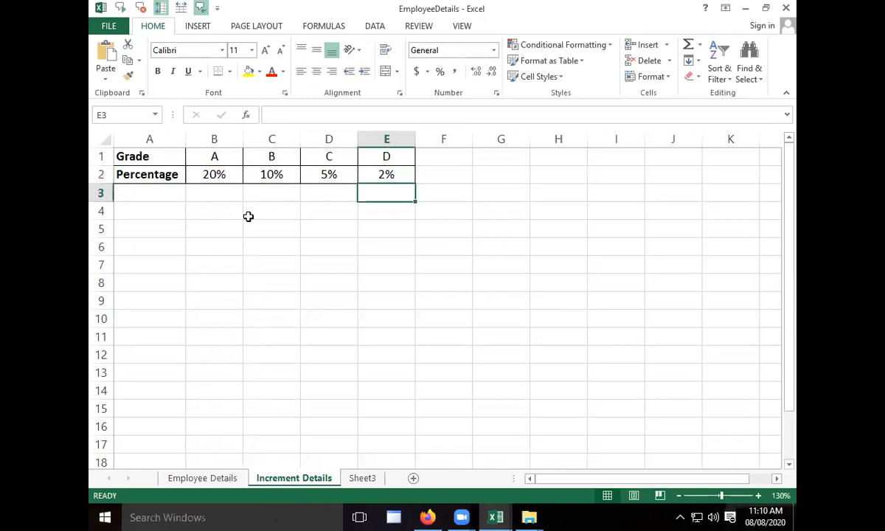
click(210, 171)
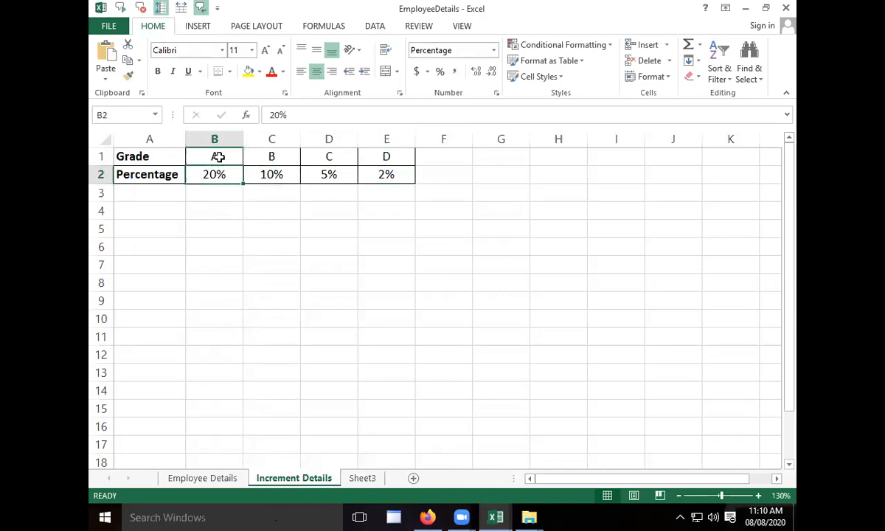
click(217, 156)
click(273, 157)
click(285, 183)
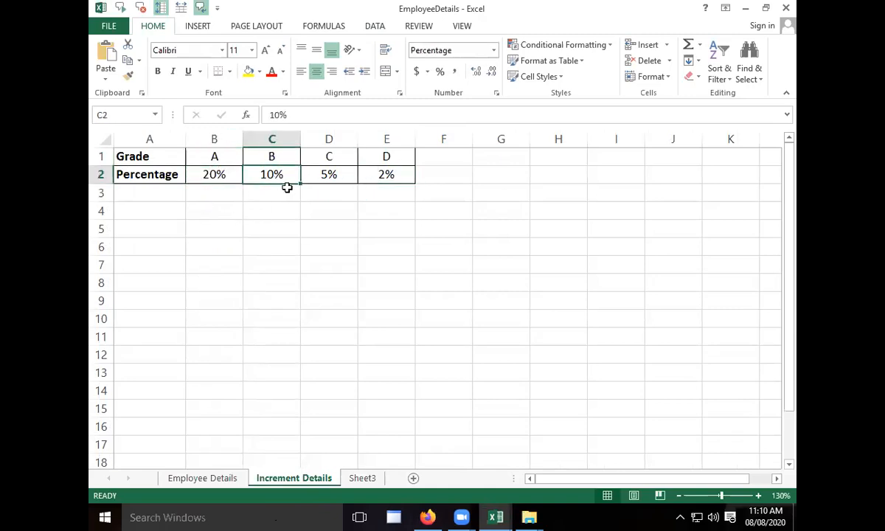
click(332, 156)
click(410, 157)
click(412, 169)
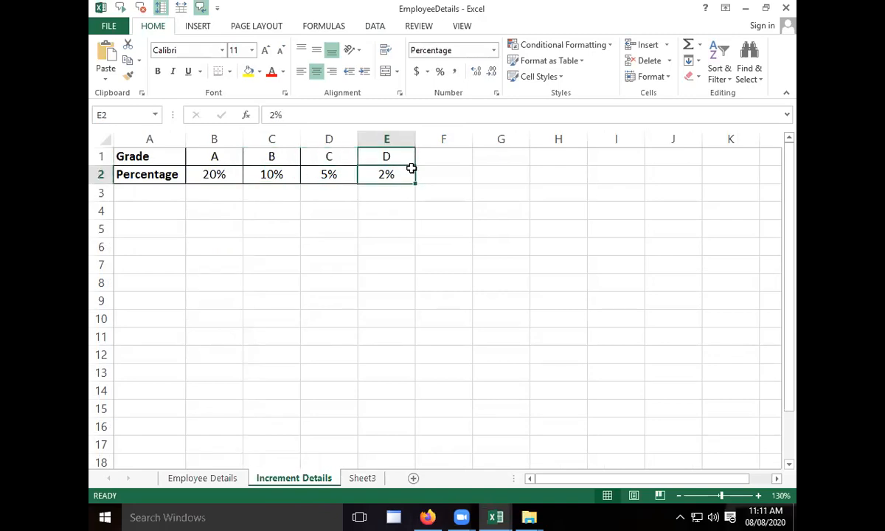
Compare the first employee's grade on the Employee Details sheet with the grade A percentage on the Increment Details sheet
click(207, 479)
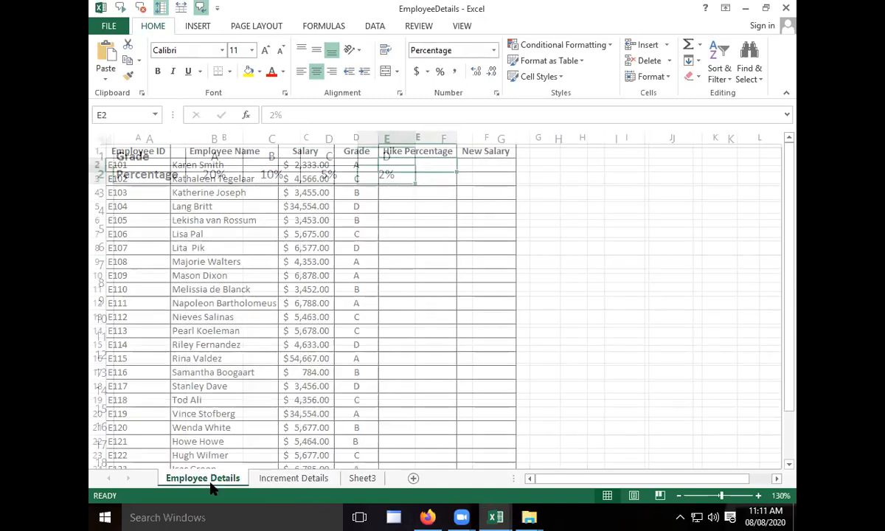
click(424, 182)
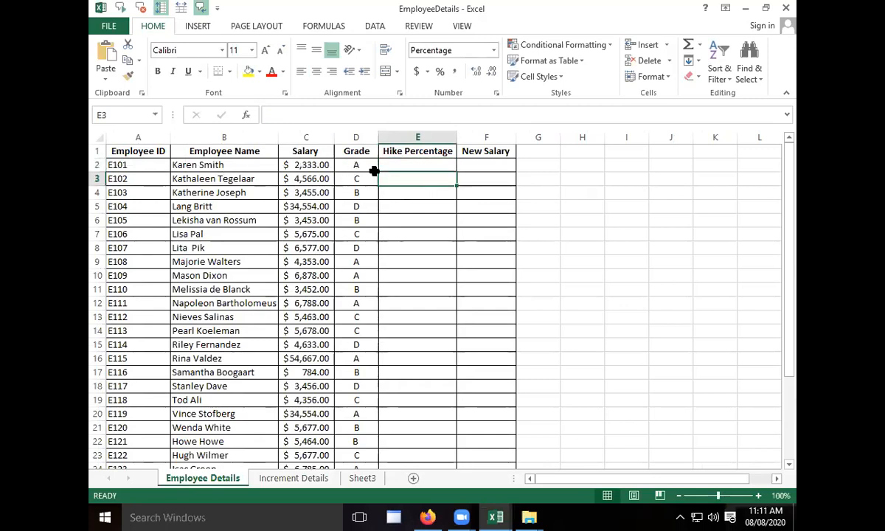
click(410, 163)
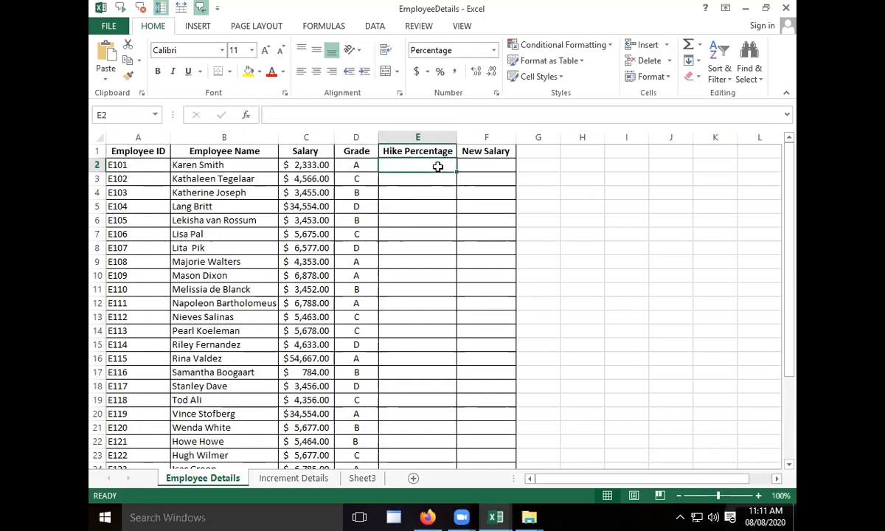
click(304, 479)
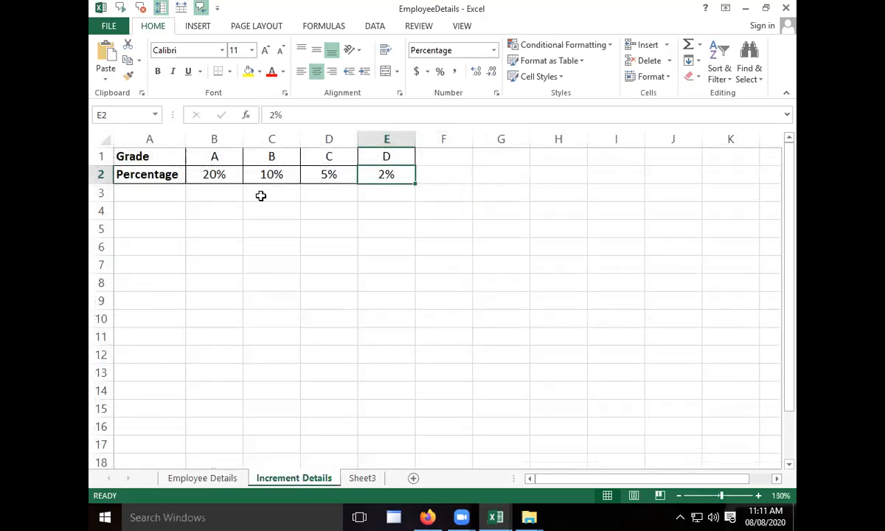
click(224, 177)
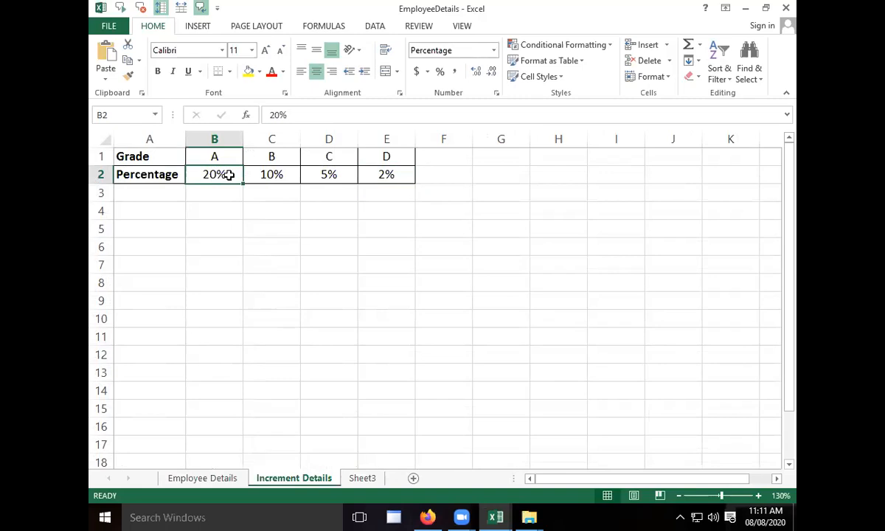
click(193, 480)
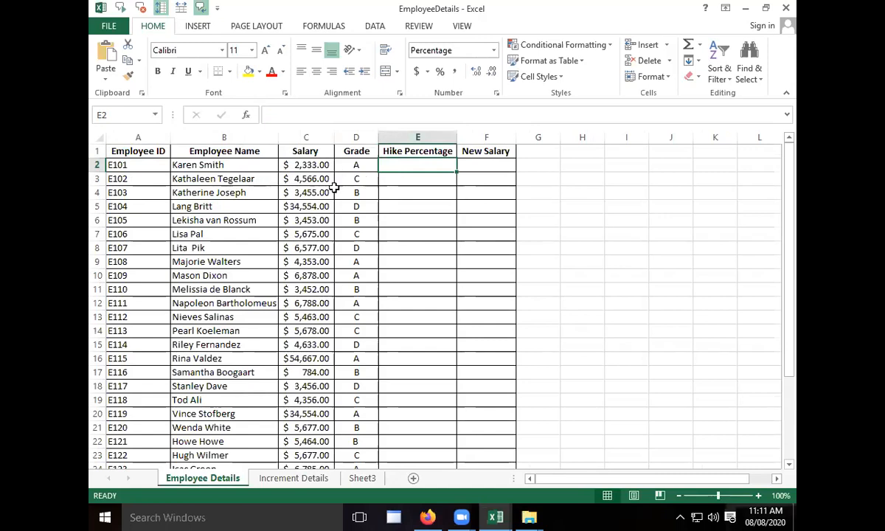
click(318, 478)
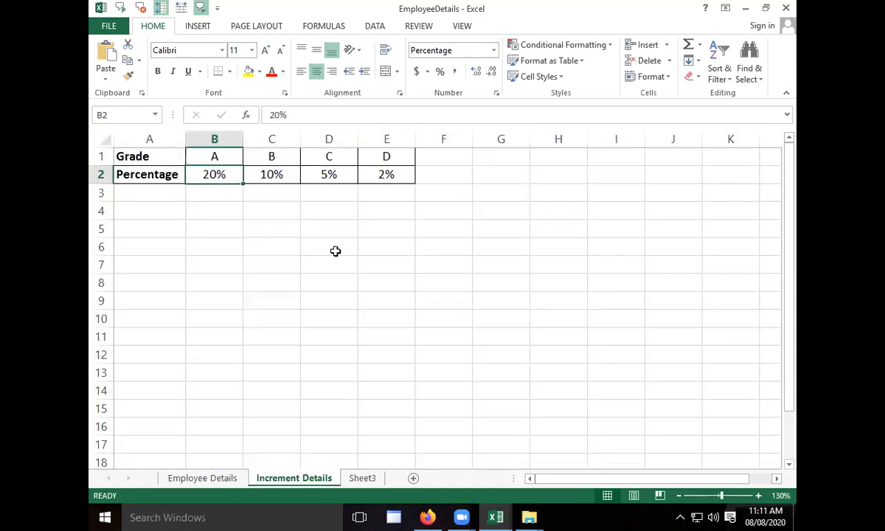
click(214, 478)
click(433, 183)
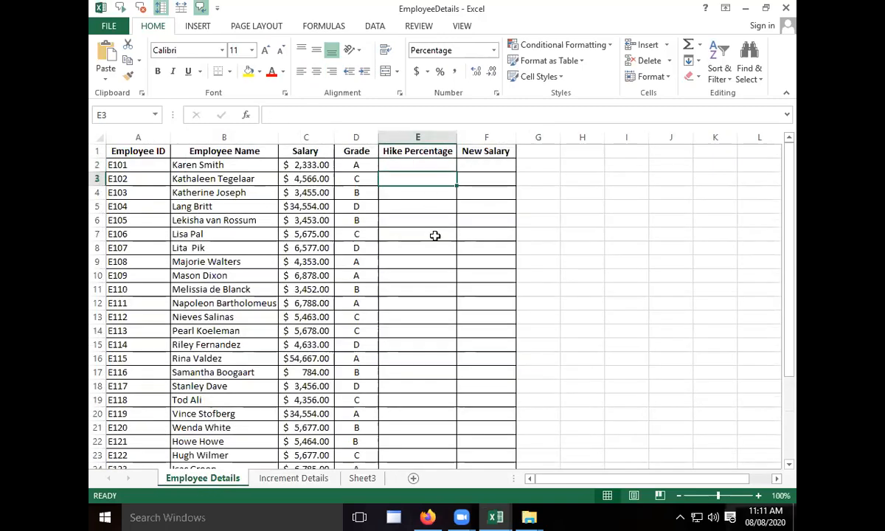
click(438, 166)
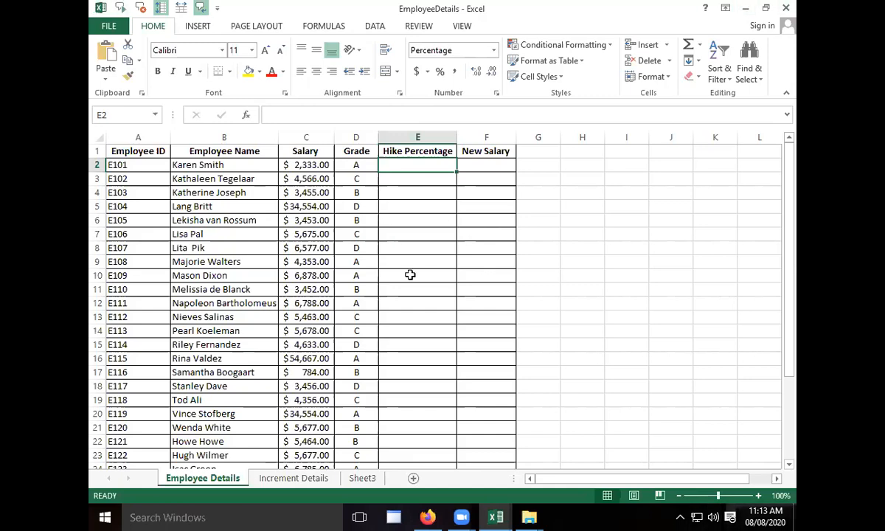
click(417, 205)
click(437, 166)
click(439, 190)
click(440, 177)
click(441, 166)
click(448, 179)
click(448, 219)
click(449, 191)
click(445, 168)
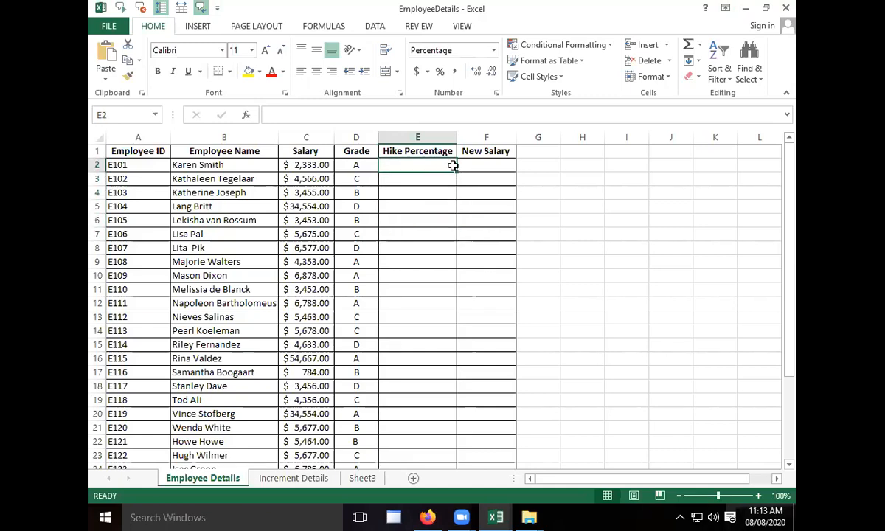
Autofit the Salary column on the Employee Details sheet so every amount displays in full
scroll(445, 230, up, 1)
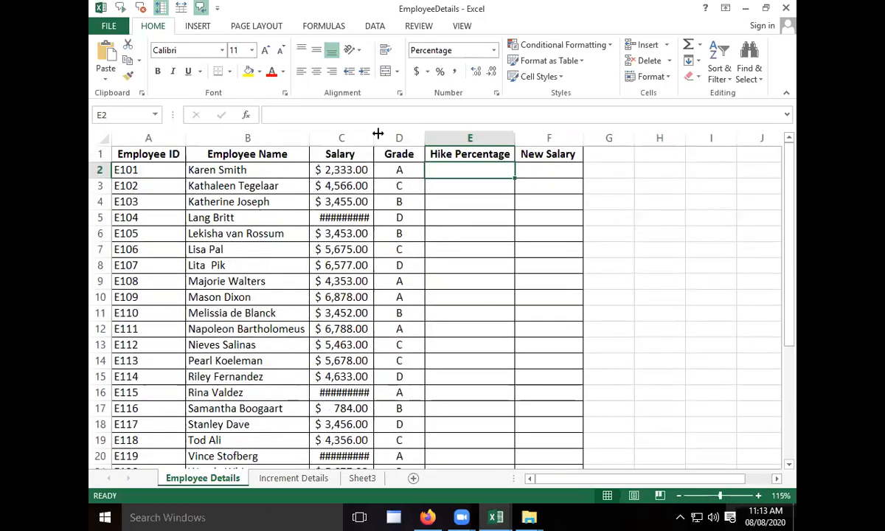
double_click(373, 139)
click(401, 344)
click(487, 317)
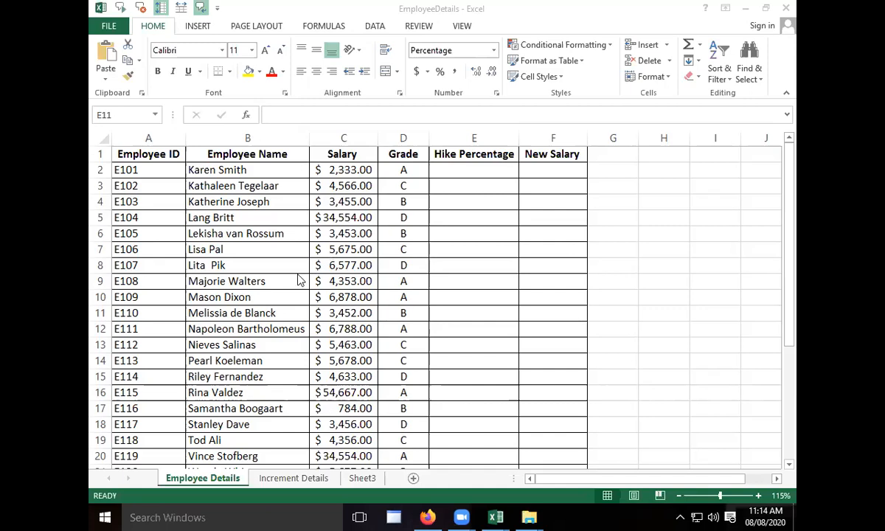
click(475, 170)
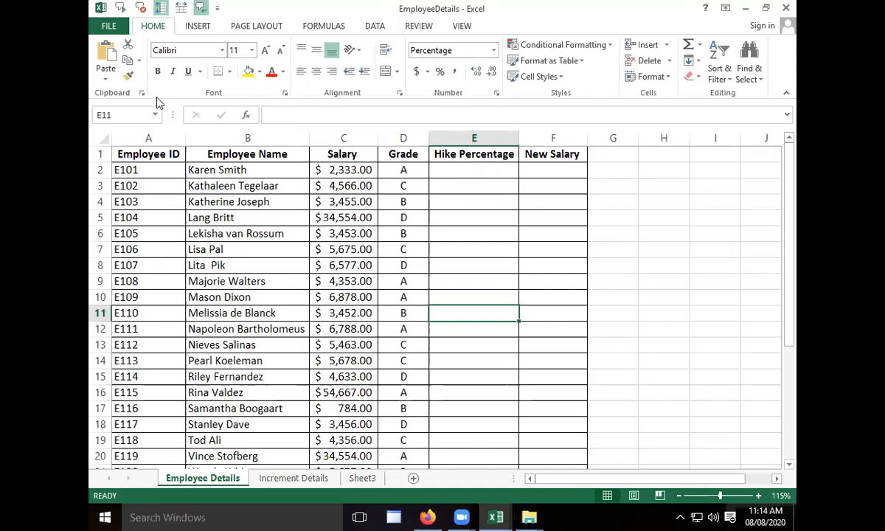
click(469, 219)
click(498, 197)
click(499, 181)
click(498, 168)
click(496, 186)
click(493, 171)
click(488, 185)
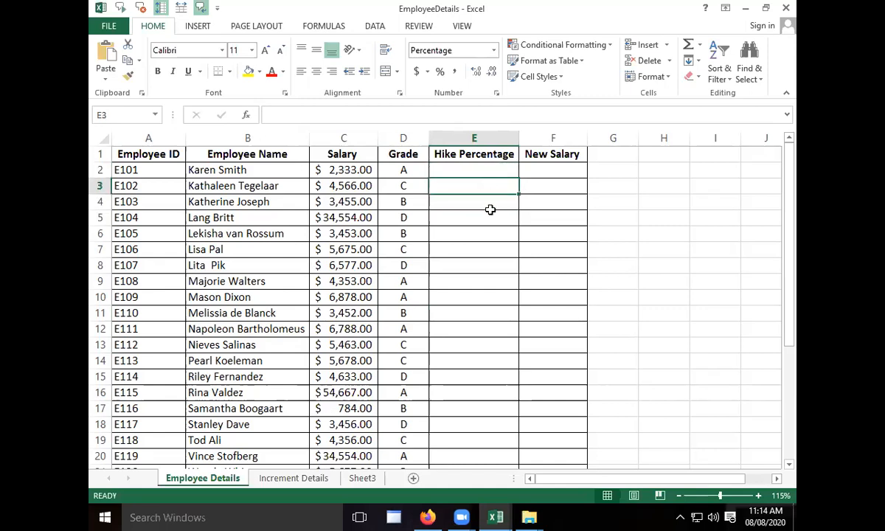
click(475, 168)
click(480, 198)
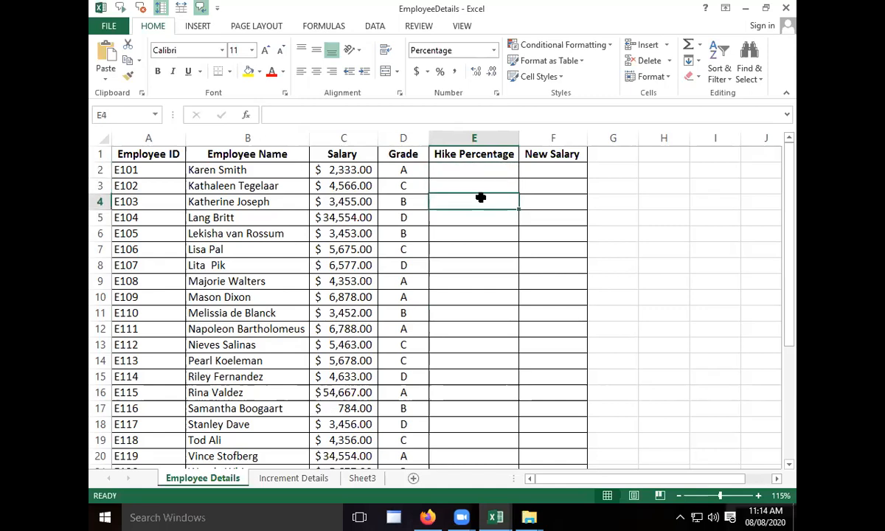
click(479, 187)
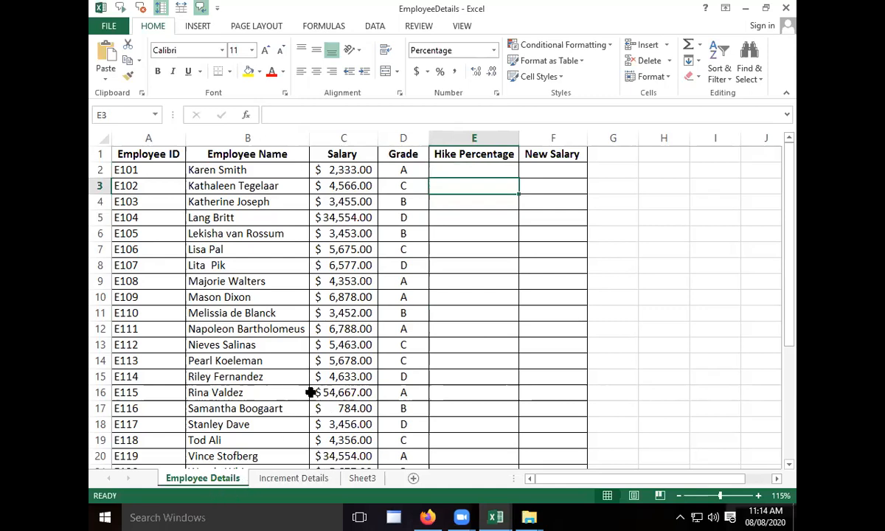
click(490, 169)
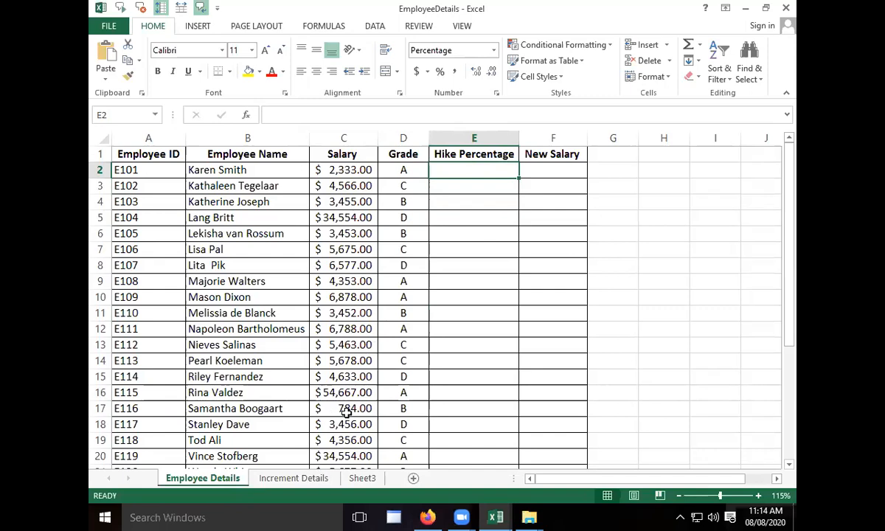
Trace each grade from A to D to its percentage in the two rows of the Increment Details table
click(297, 478)
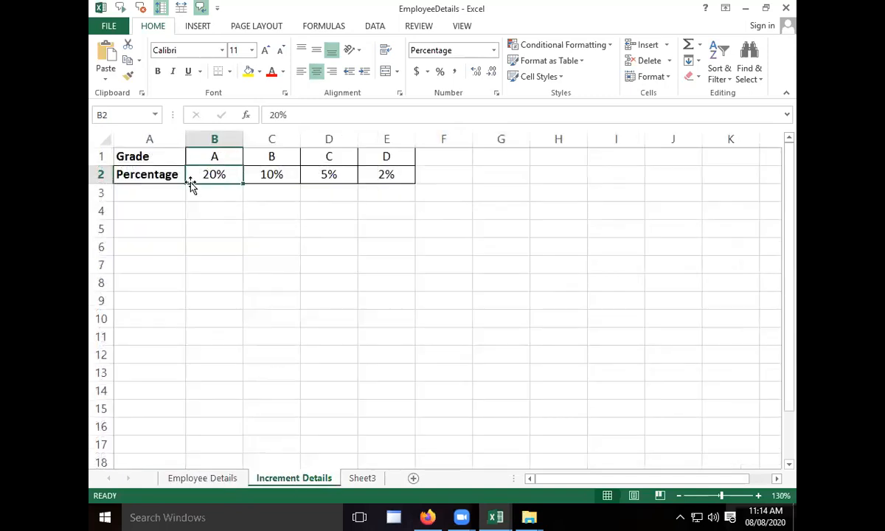
click(212, 157)
click(221, 178)
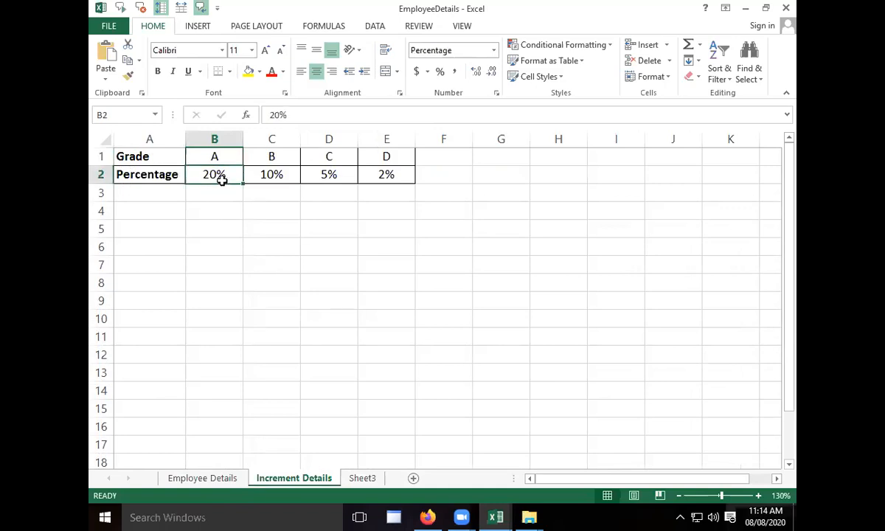
click(292, 156)
click(295, 175)
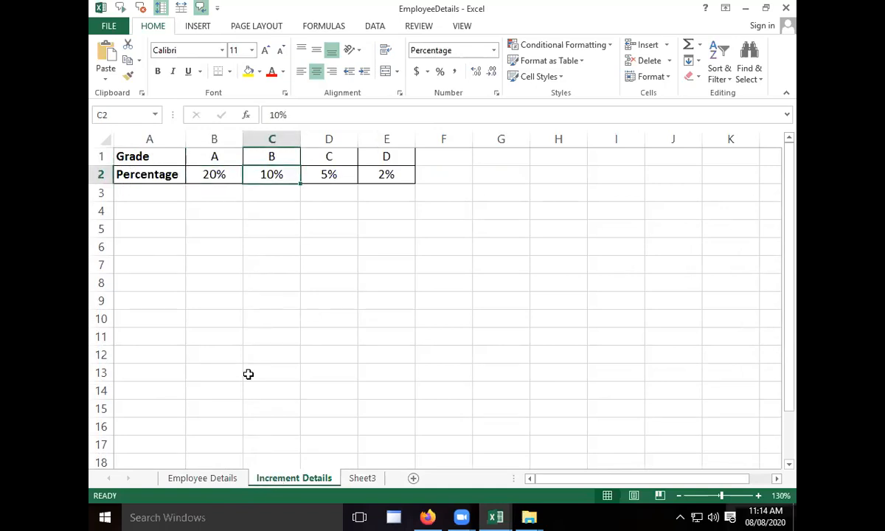
click(221, 164)
click(223, 175)
click(292, 156)
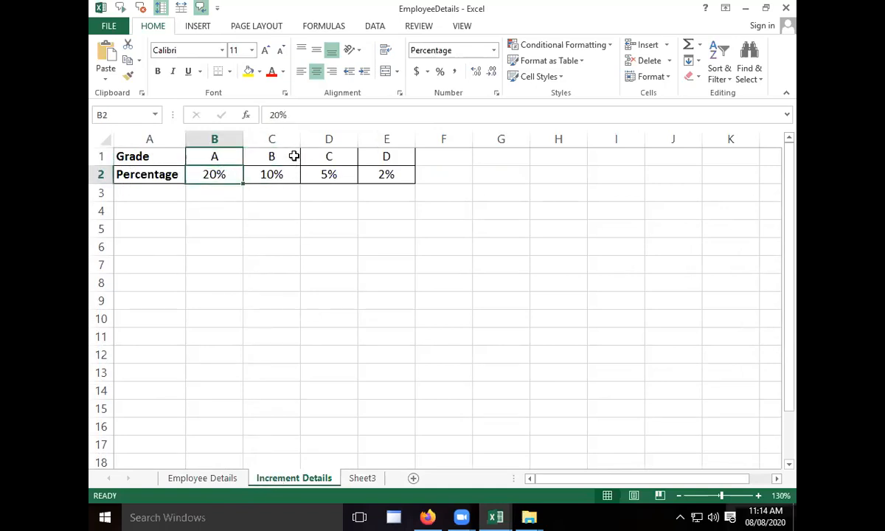
click(294, 178)
click(336, 178)
click(332, 158)
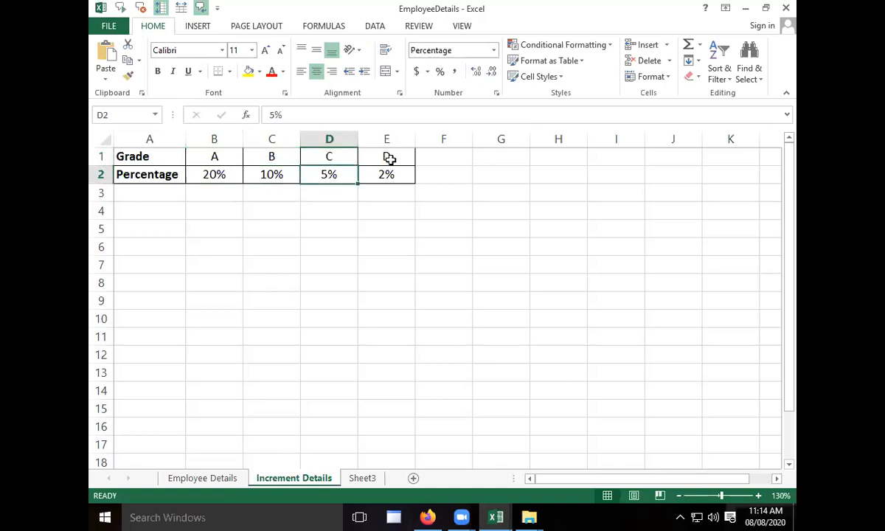
drag(389, 157, 396, 188)
click(396, 174)
drag(210, 177, 395, 177)
click(202, 478)
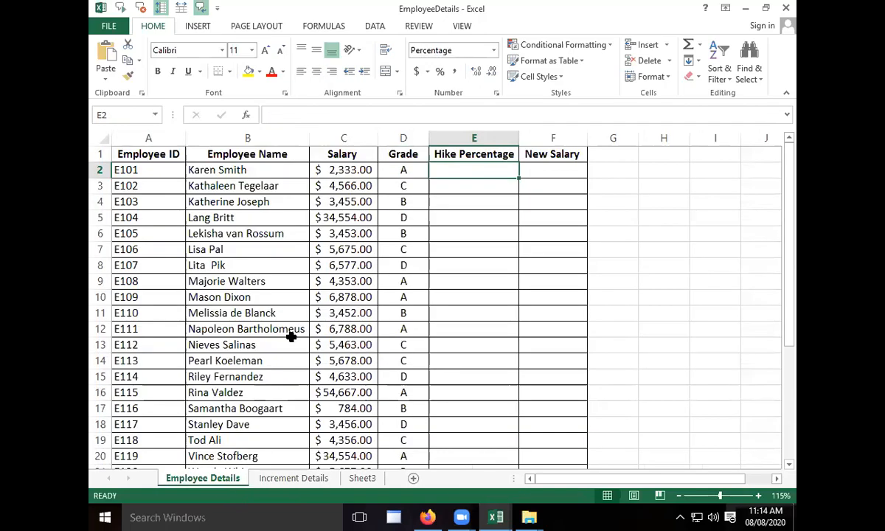
click(497, 237)
click(292, 478)
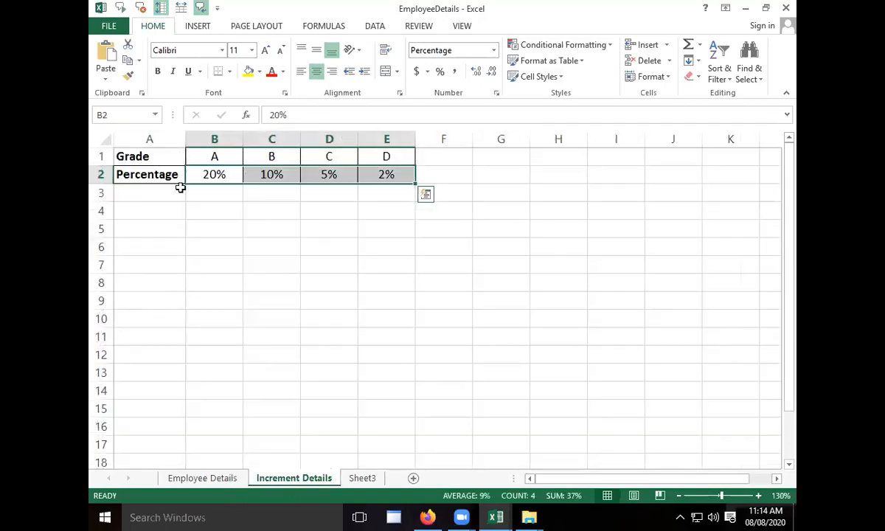
drag(104, 156, 108, 172)
click(217, 194)
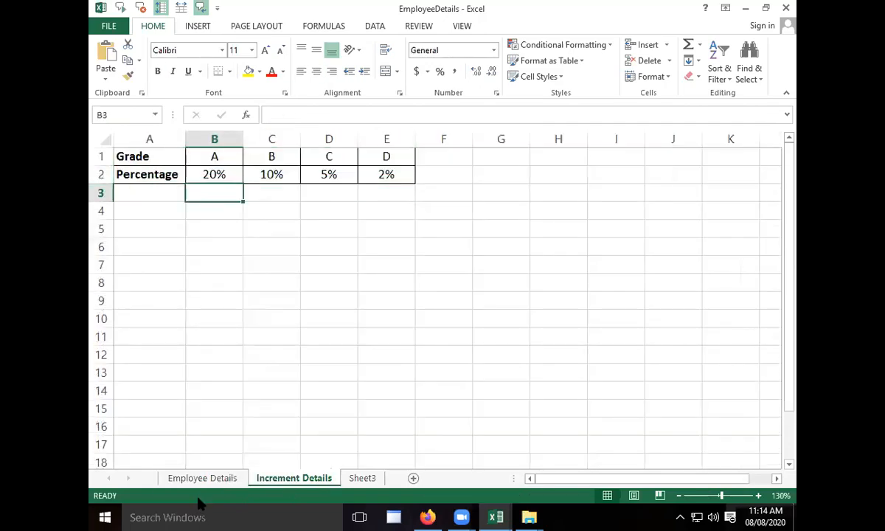
Start an HLOOKUP formula in E2 of the Employee Details sheet with the grade in D2 as lookup value
click(200, 478)
click(446, 201)
click(475, 155)
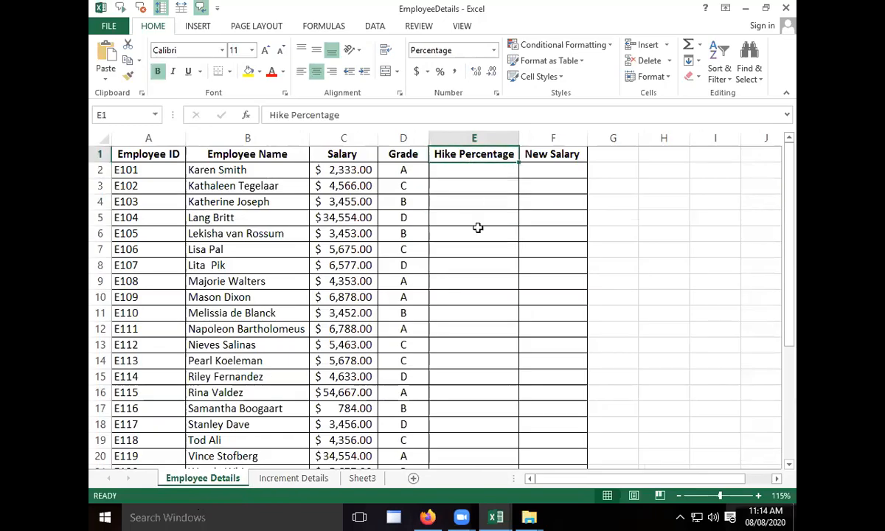
click(469, 170)
text(=)
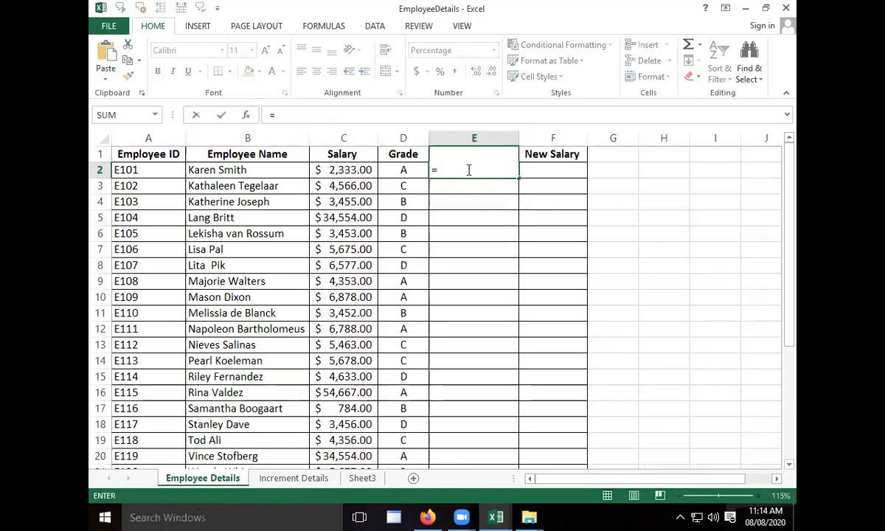
text(hl)
key(Tab)
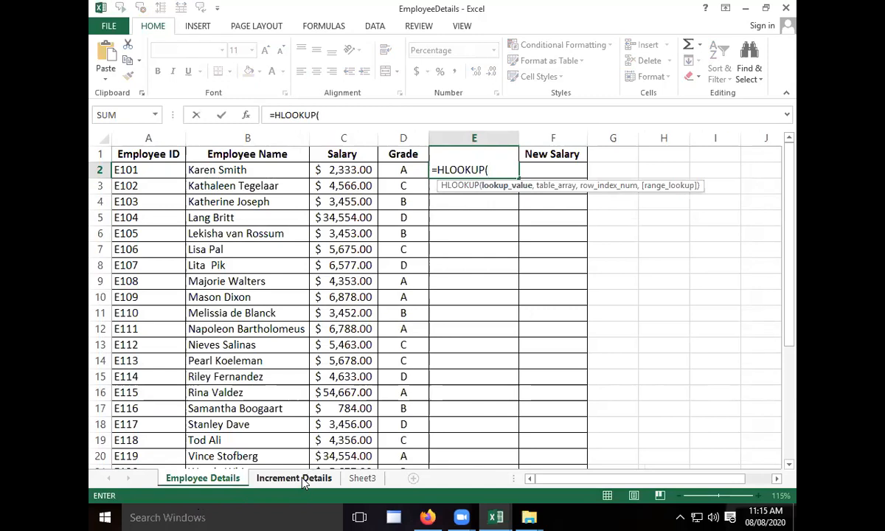
click(399, 171)
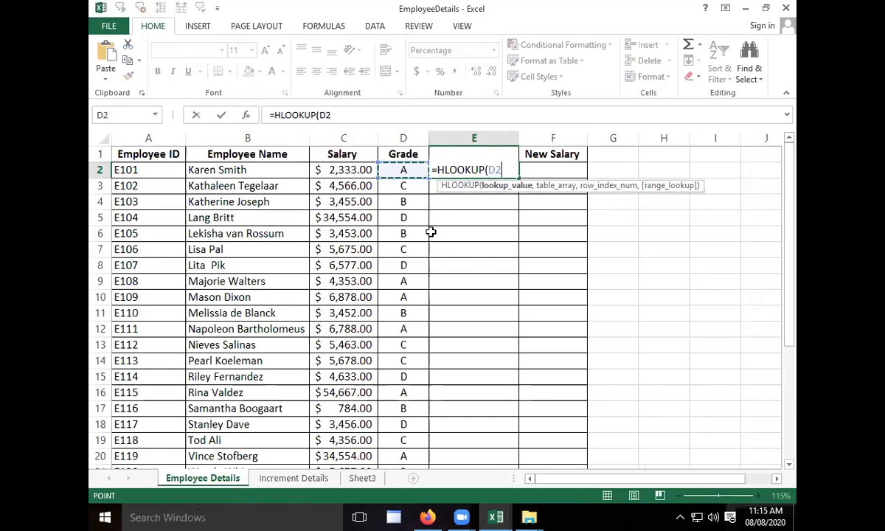
text(,)
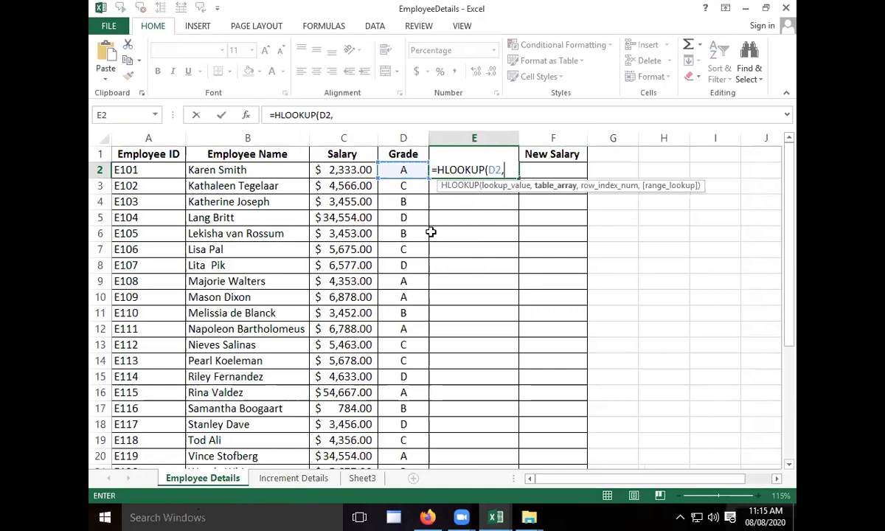
Complete the HLOOKUP with the absolute table range $B$1:$E$2 from Increment Details, row index 2 and range lookup 0
click(288, 479)
drag(198, 152, 380, 182)
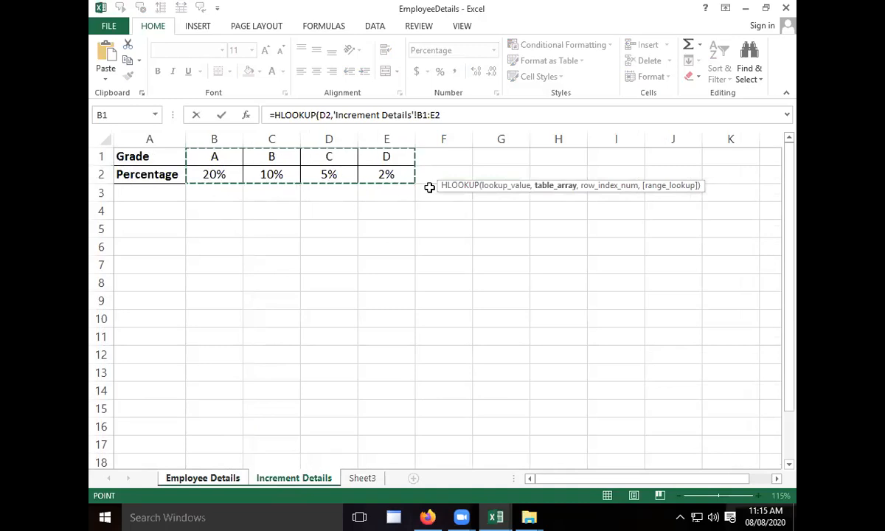
key(F4)
text(,2)
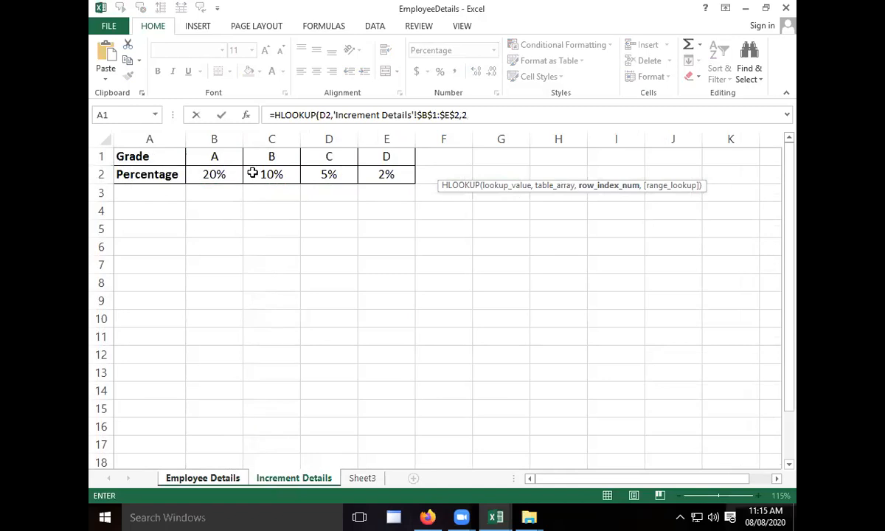
text(,0)
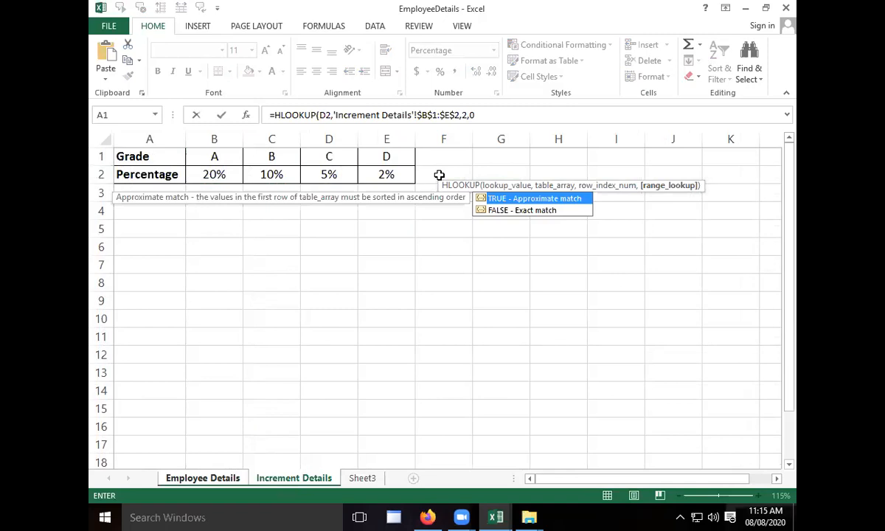
text())
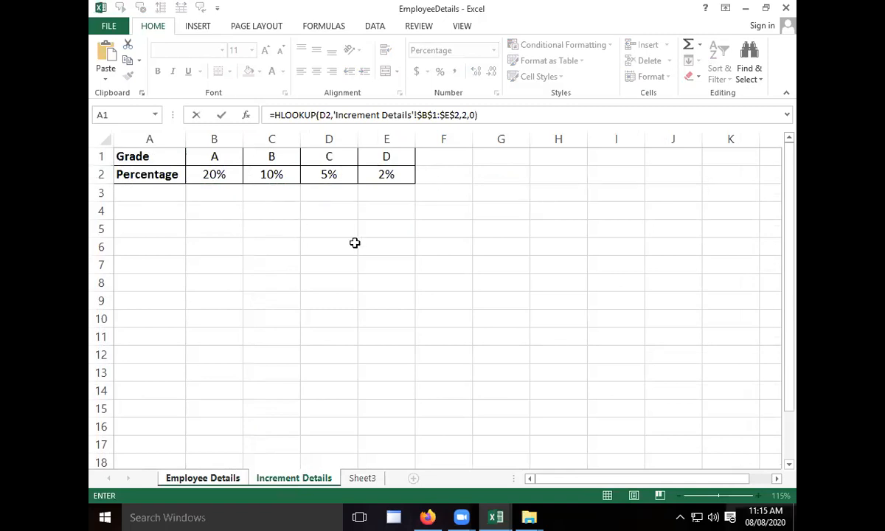
key(Return)
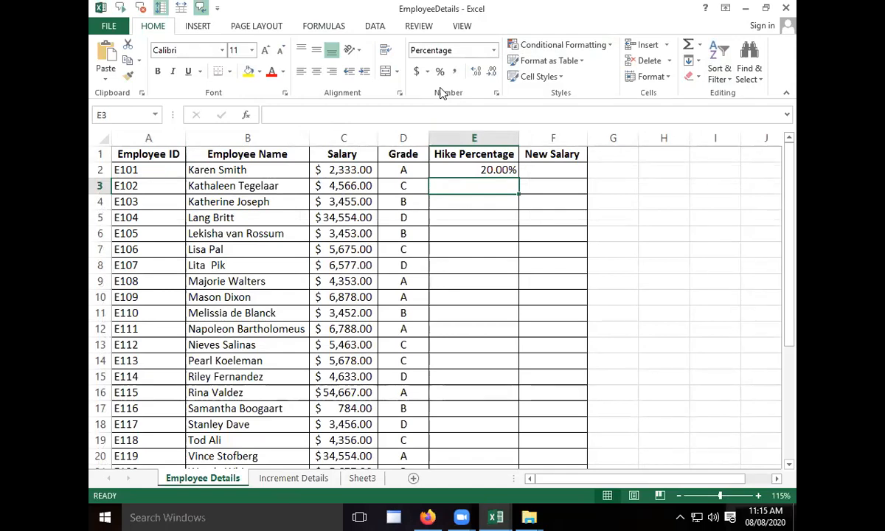
Strip the HLOOKUP in E2 of Employee Details back to its opening bracket and re-enter D2 as the lookup value
click(459, 170)
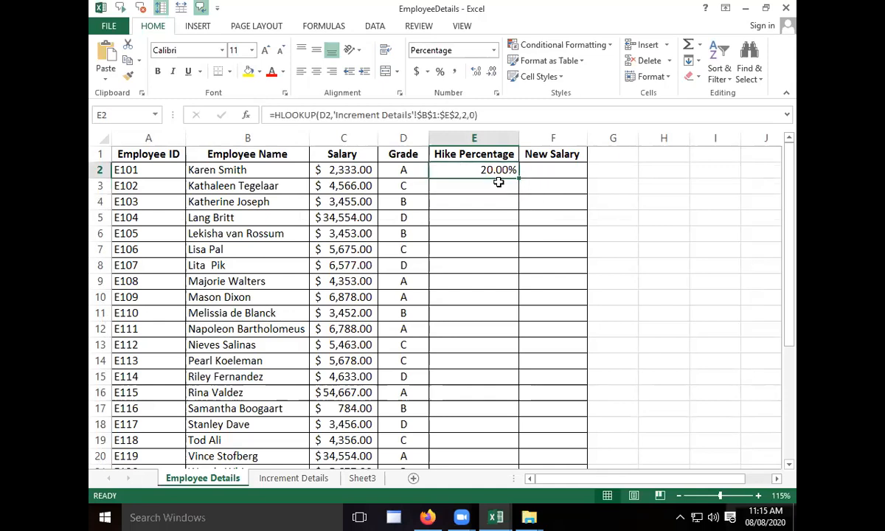
key(F2)
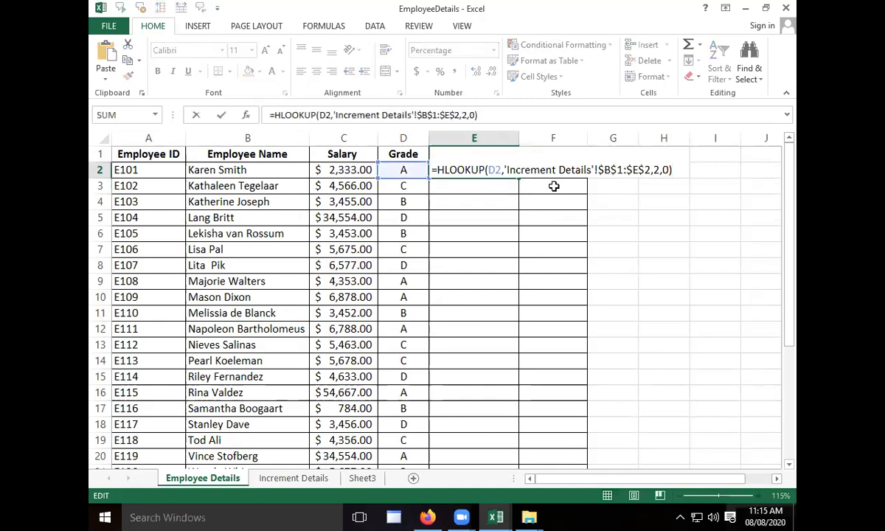
key(BackSpace)
key(BackSpace)
key(BackSpace)
key(BackSpace)
key(BackSpace)
key(BackSpace)
key(BackSpace)
key(BackSpace)
key(BackSpace)
key(BackSpace)
key(BackSpace)
key(BackSpace)
key(BackSpace)
key(BackSpace)
key(BackSpace)
key(BackSpace)
key(BackSpace)
key(BackSpace)
key(BackSpace)
key(BackSpace)
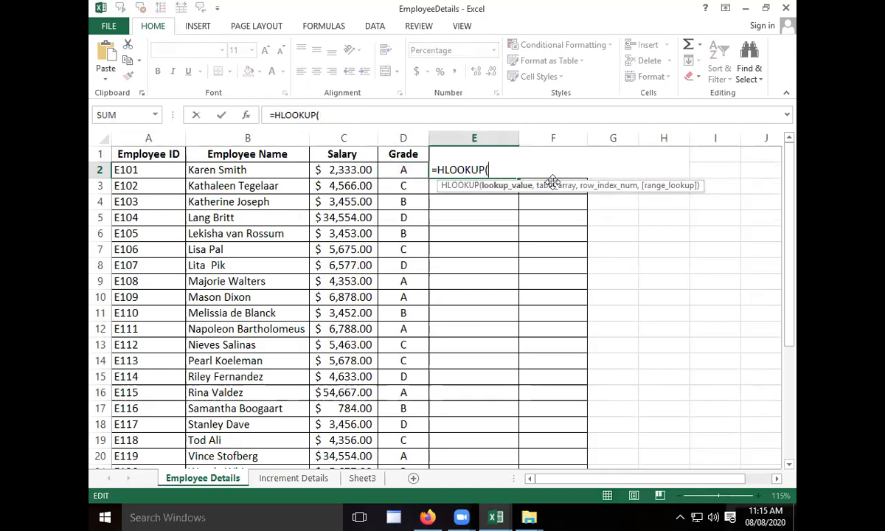
click(403, 171)
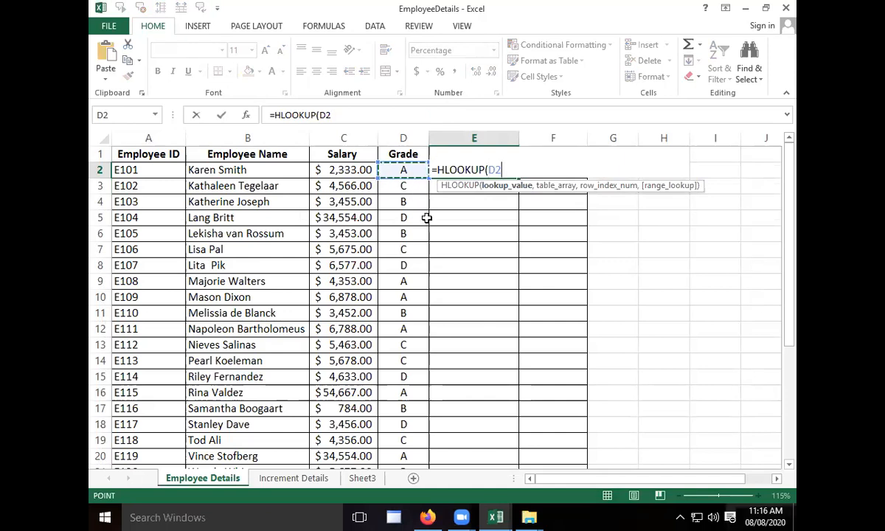
text(,)
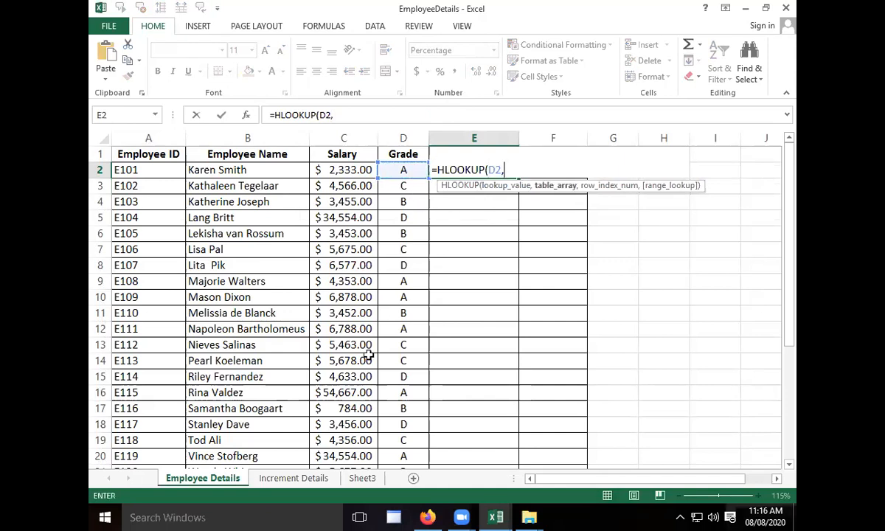
Complete the HLOOKUP arguments with table range B1:E2 from Increment Details, row index 2 and range lookup 0
click(294, 479)
drag(226, 159, 391, 174)
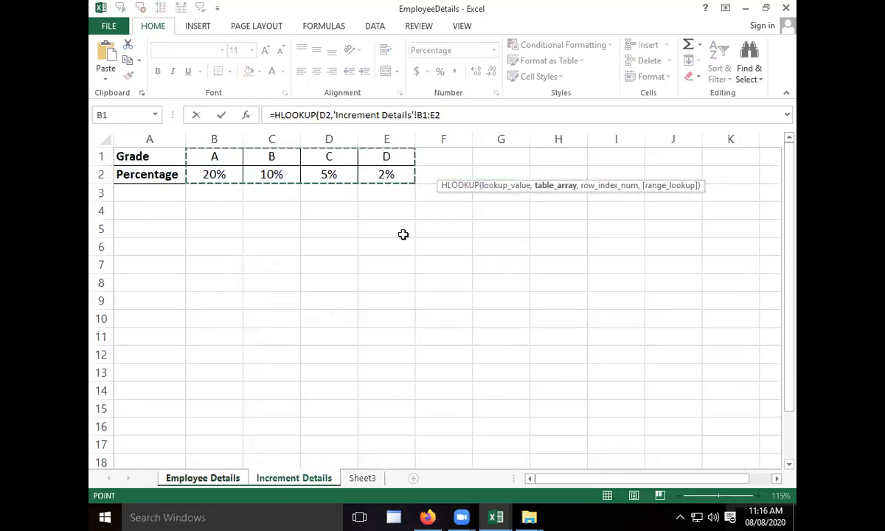
text(,)
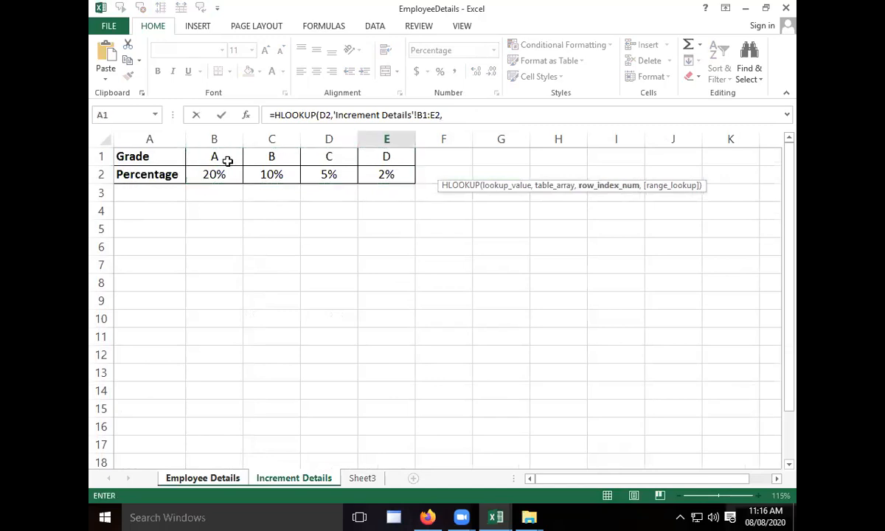
text(2,0)
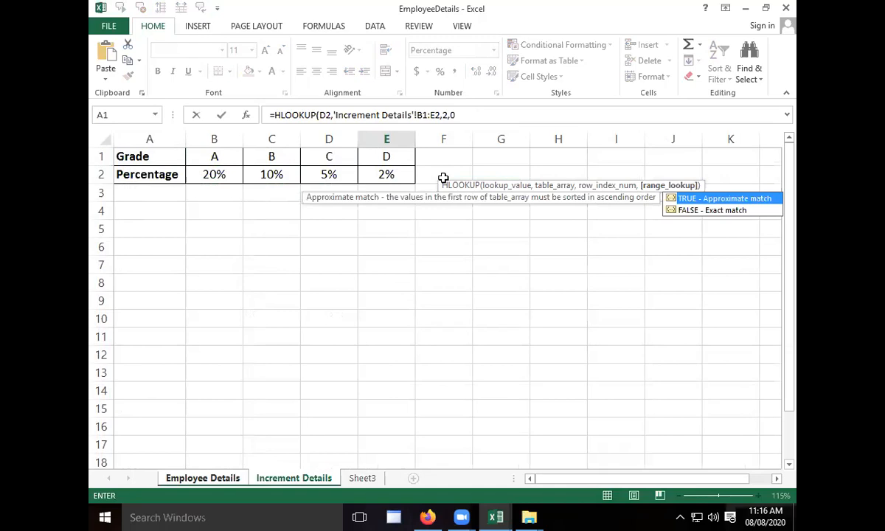
text())
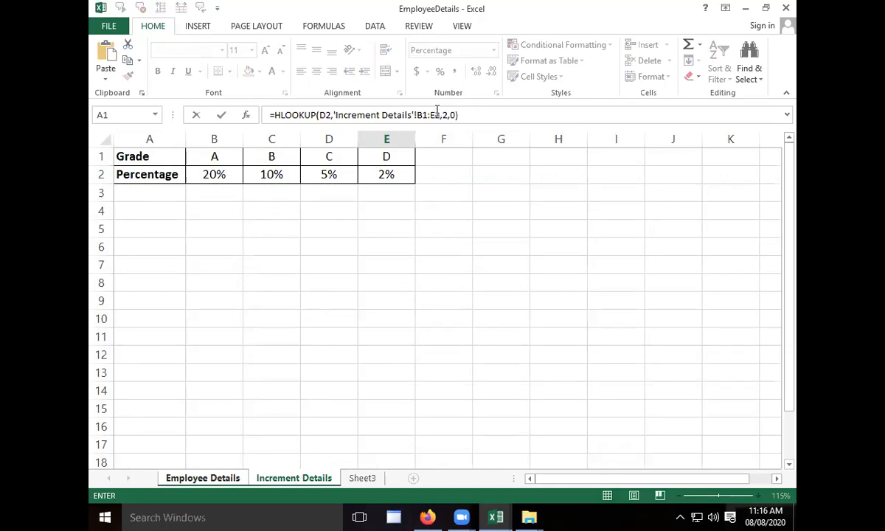
Make the HLOOKUP table range absolute as $B$1:$E$2 and enter the formula in E2
drag(440, 114, 417, 115)
key(F4)
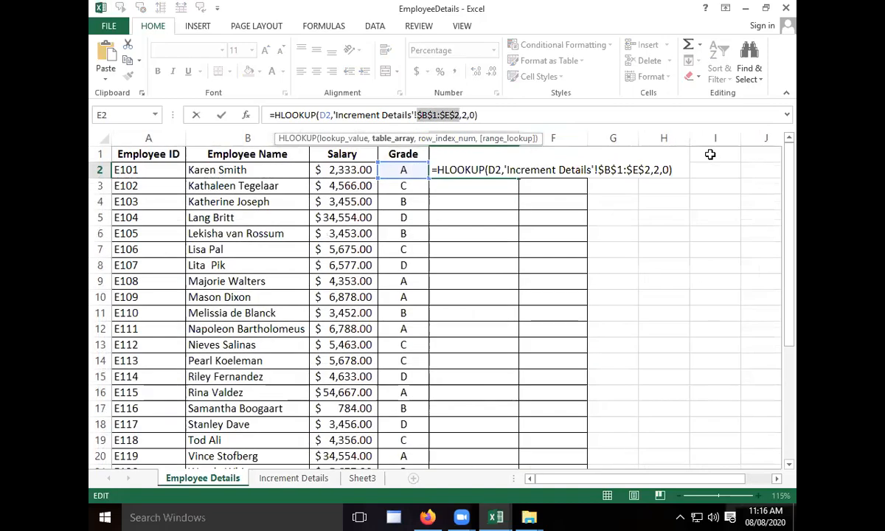
click(671, 169)
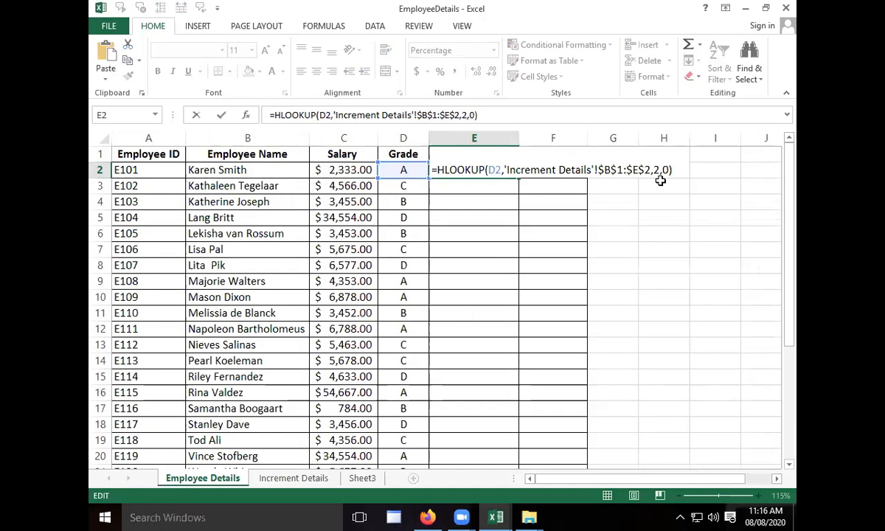
key(Return)
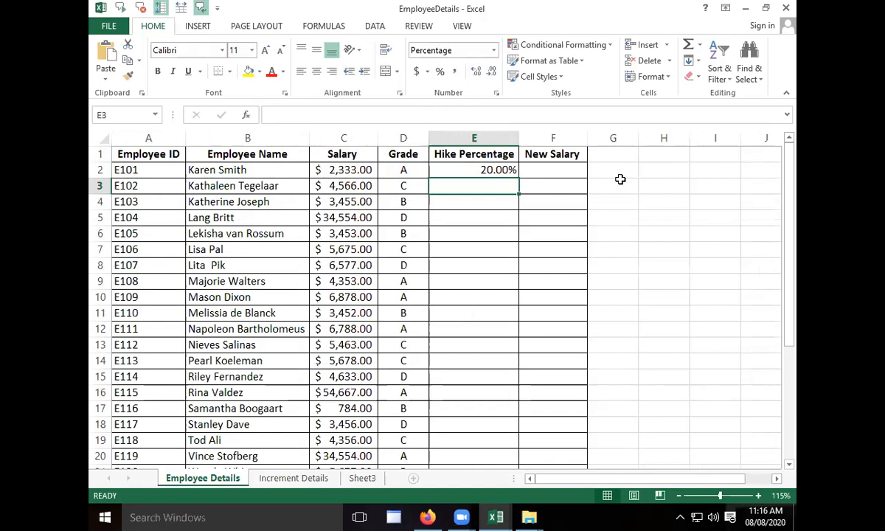
Fill the Hike Percentage formula from E2 down to E9
click(490, 171)
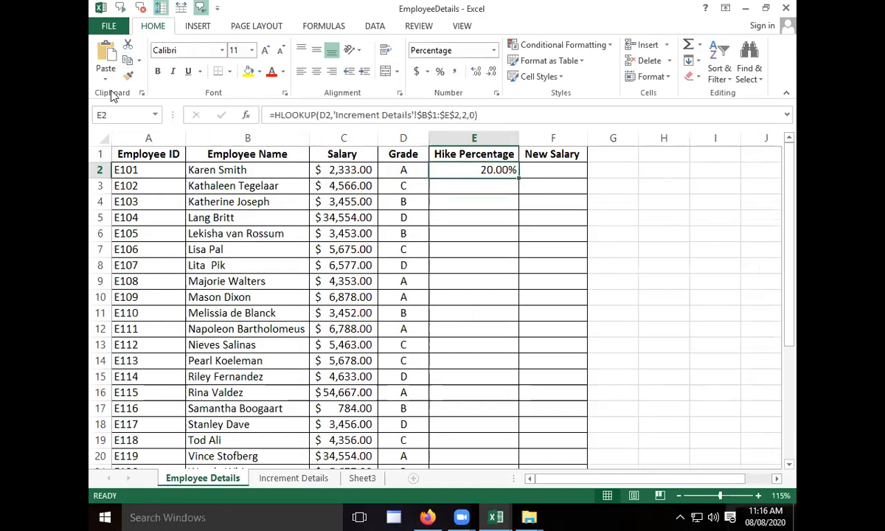
drag(519, 178, 524, 286)
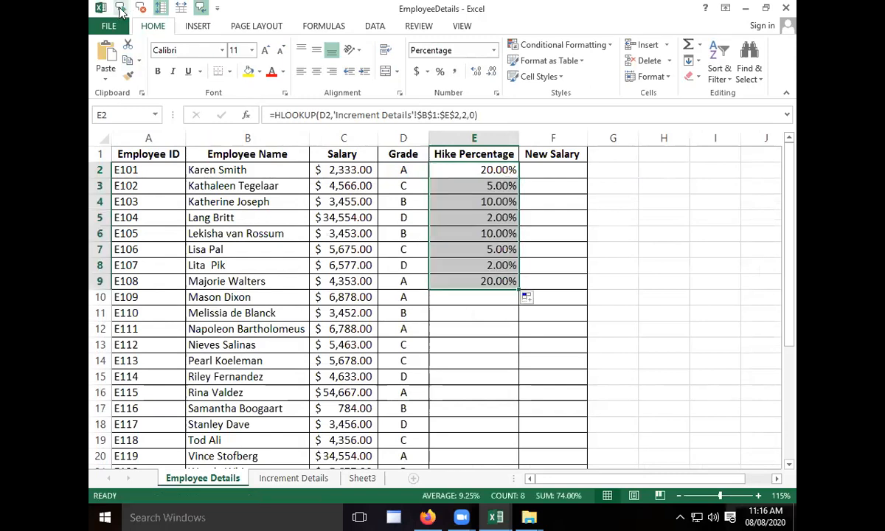
click(492, 168)
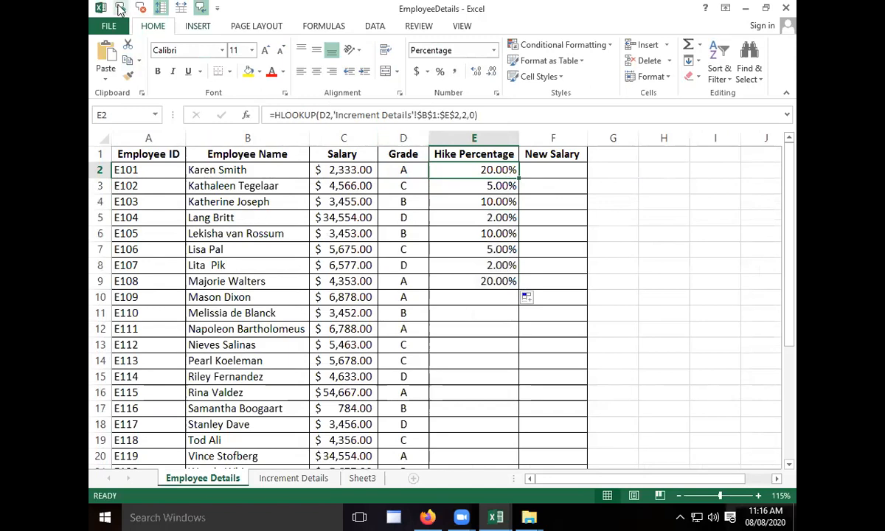
key(ctrl+a)
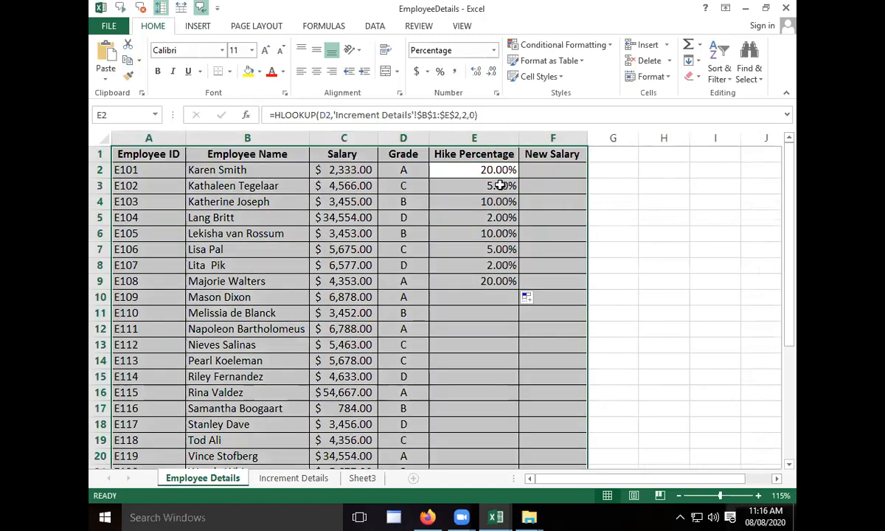
click(576, 185)
click(509, 171)
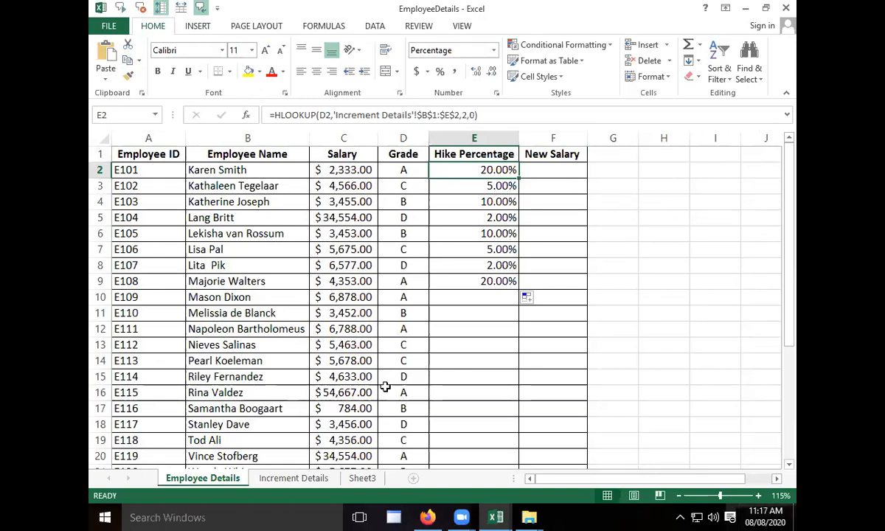
Inspect the HLOOKUP formulas in E2 to E5 for their grade reference and fixed table range
click(475, 183)
click(474, 203)
click(471, 221)
click(469, 182)
click(470, 170)
double_click(470, 170)
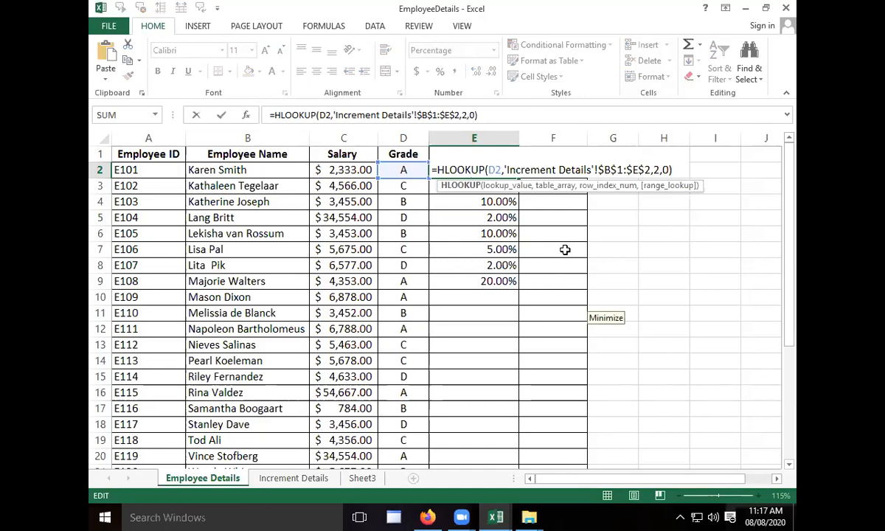
key(Return)
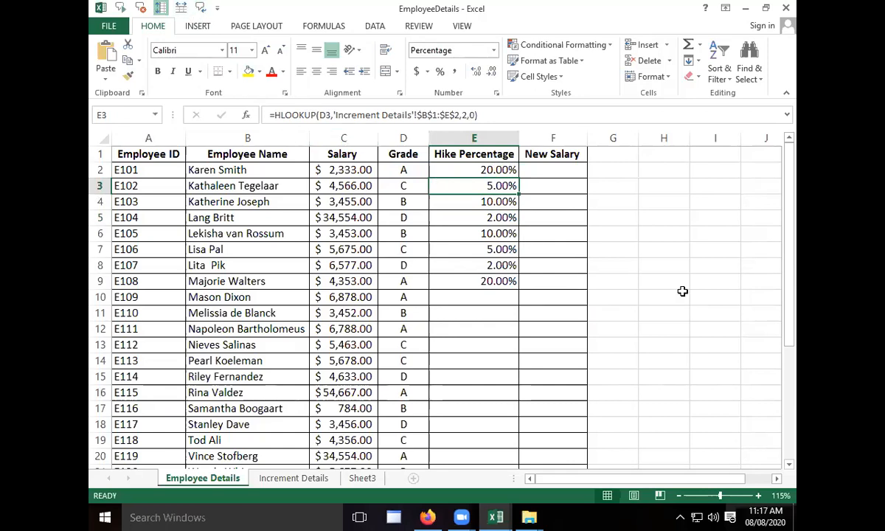
Calculate the first employee's New Salary in F2 with the formula =C2+C2*E2
click(550, 170)
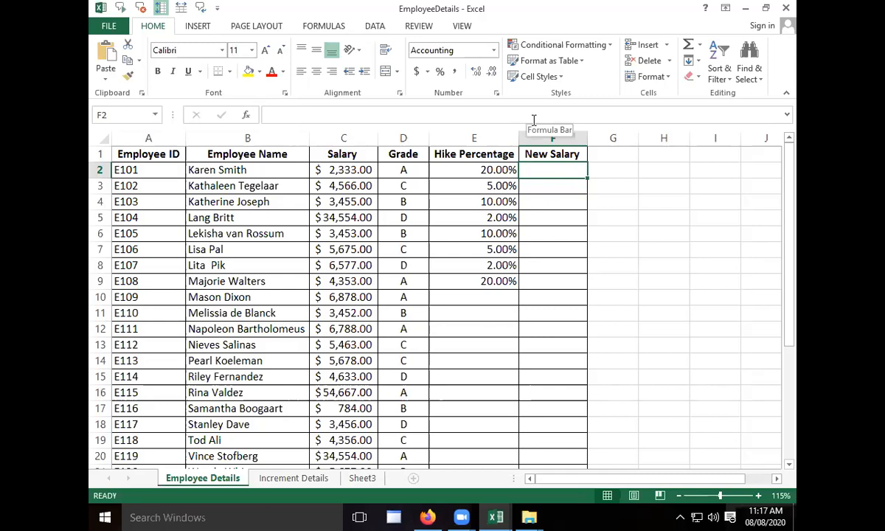
click(335, 173)
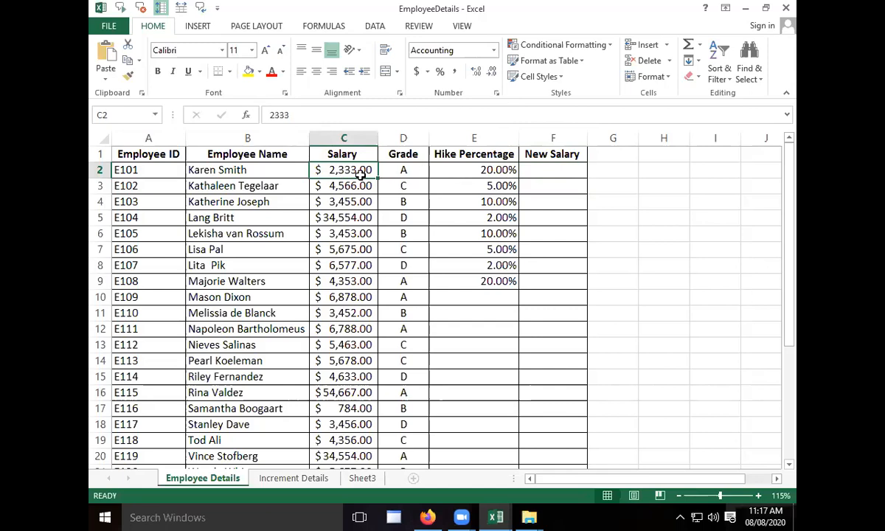
click(548, 178)
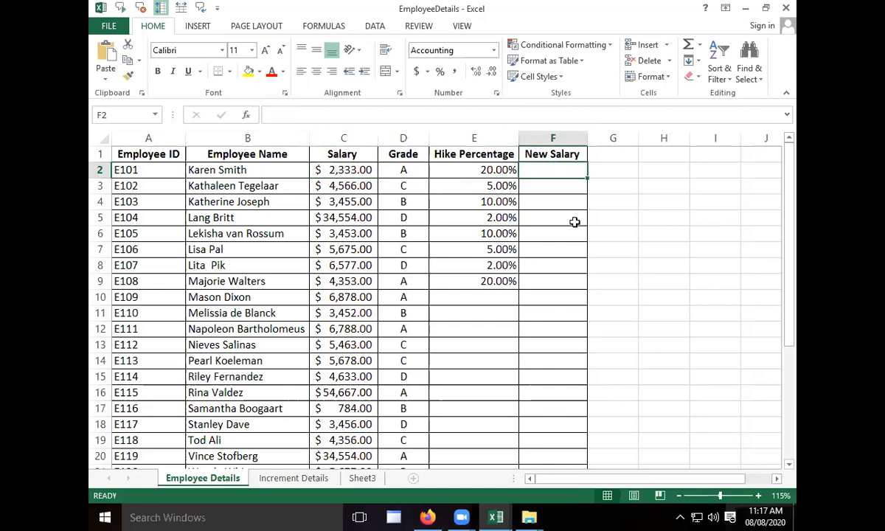
text(=)
click(323, 171)
text(+)
click(329, 171)
text(*)
click(454, 171)
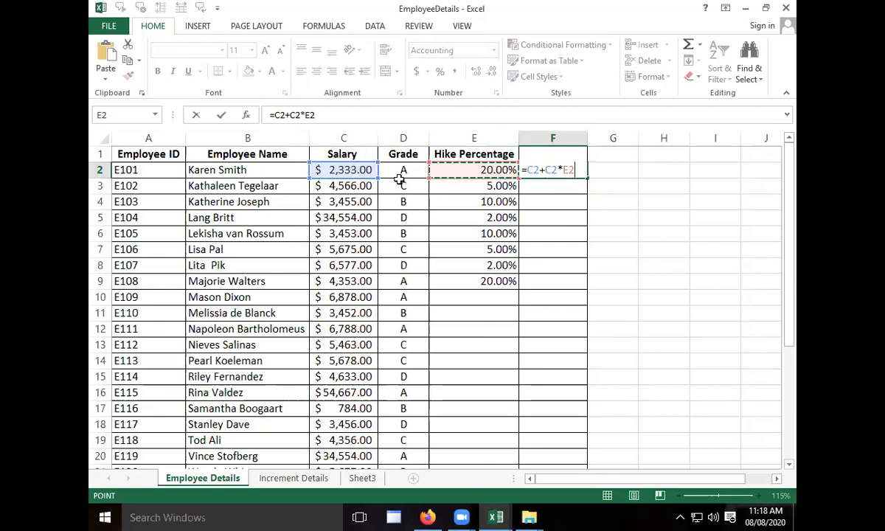
key(Return)
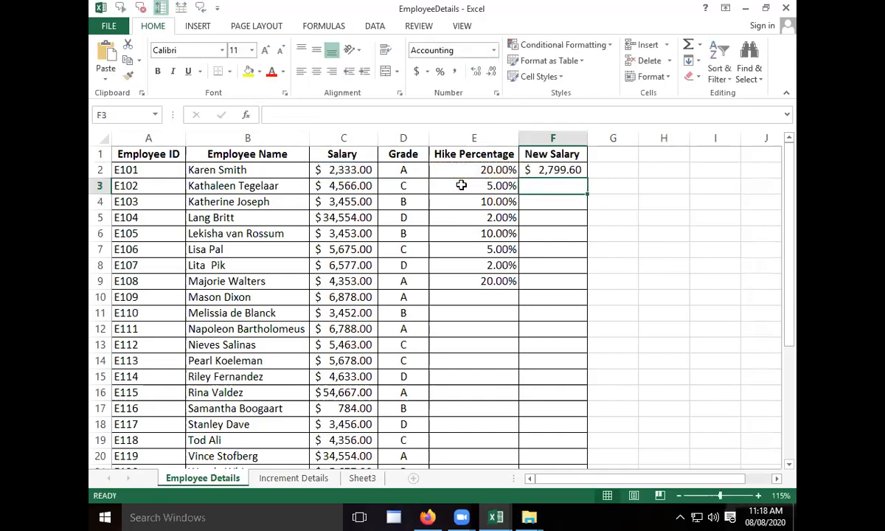
Fill the New Salary formula from F2 down to F9
click(563, 170)
drag(587, 177, 587, 281)
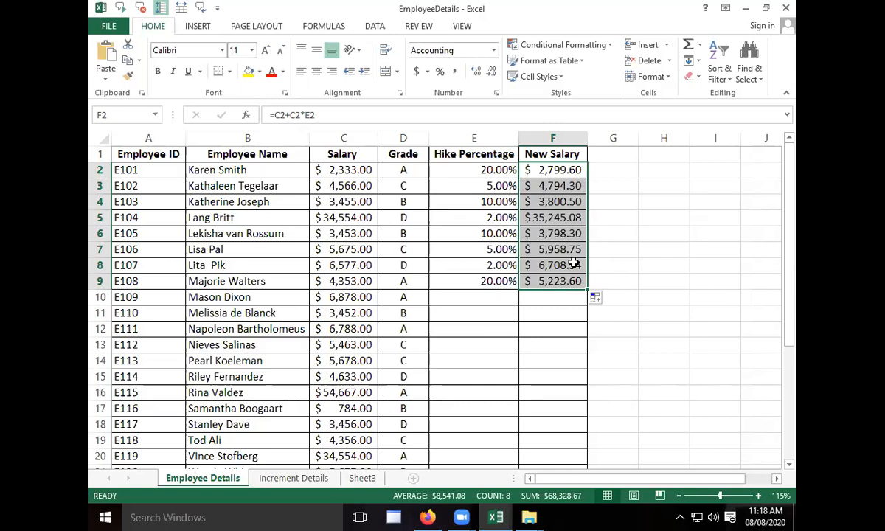
click(573, 202)
Review the HLOOKUP in E2 and the neighbouring Hike Percentage and New Salary formulas in rows 3 and 4
double_click(501, 171)
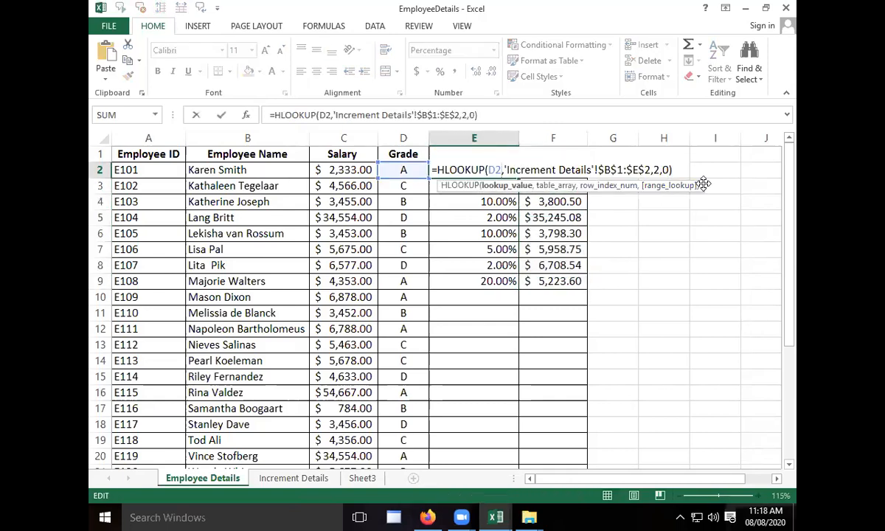
click(673, 171)
key(Return)
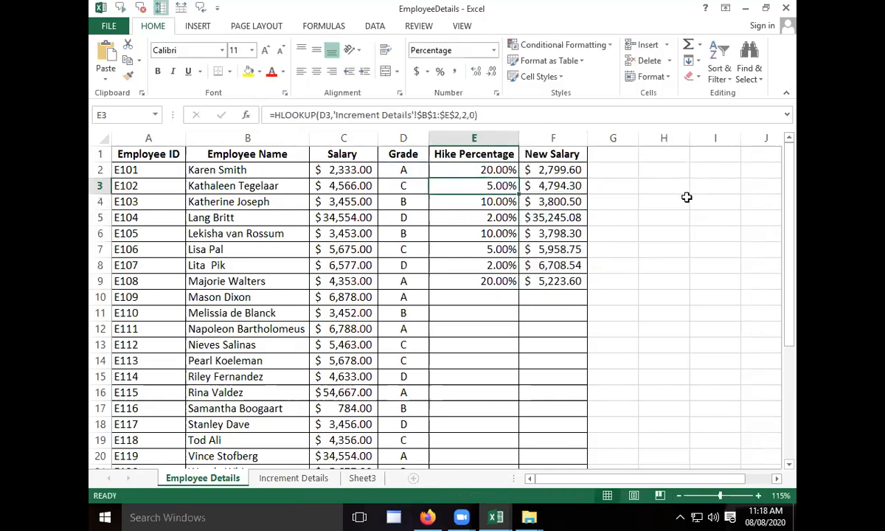
click(577, 185)
key(Down)
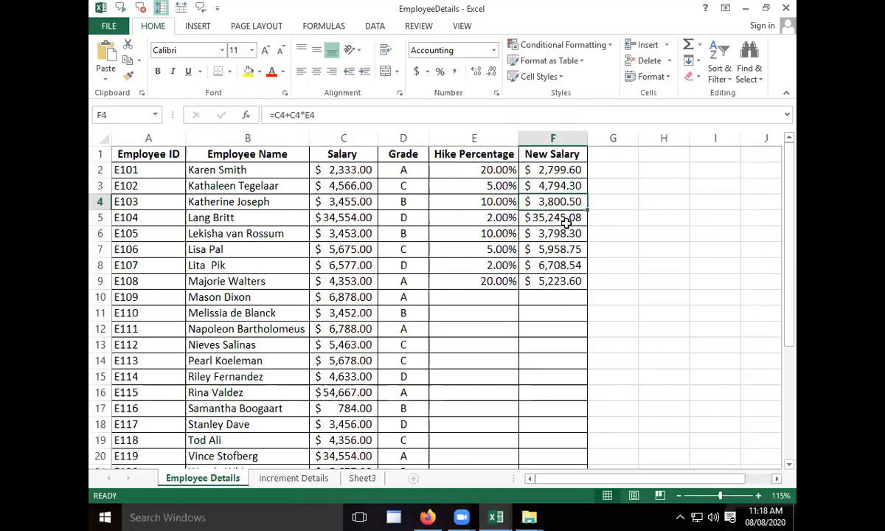
click(487, 201)
click(546, 186)
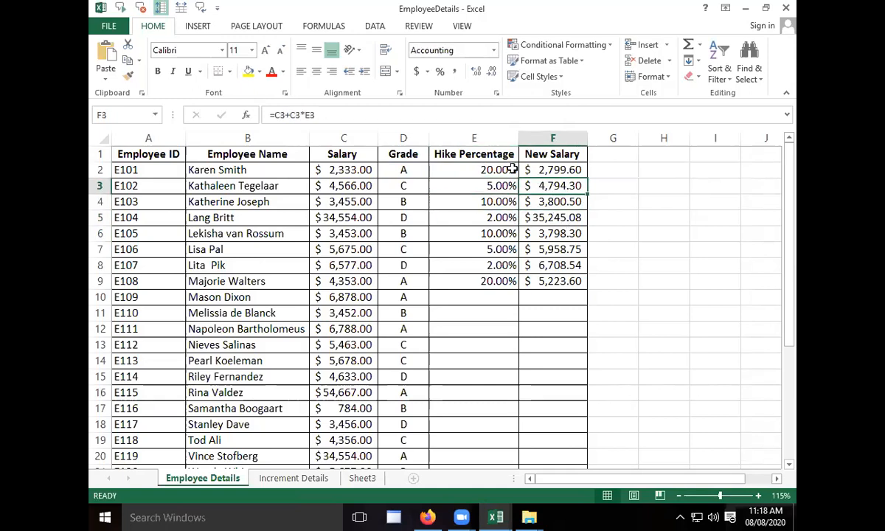
click(508, 185)
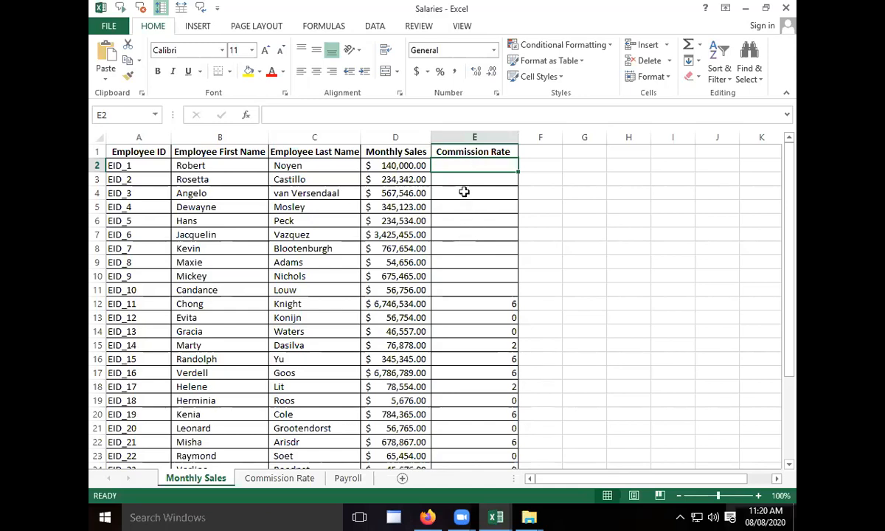
Examine the sales amount thresholds and their commission percentages on the Commission Rate sheet of the Salaries workbook
click(277, 478)
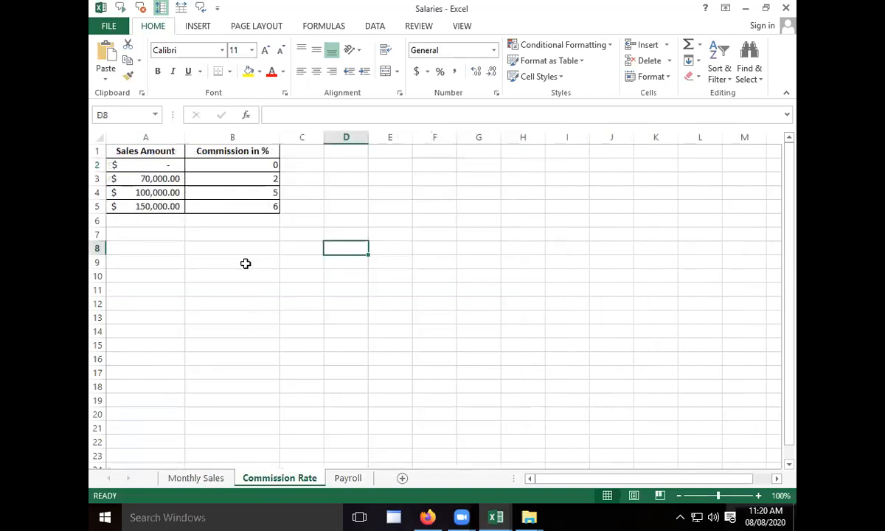
click(230, 248)
drag(269, 149, 270, 207)
click(259, 242)
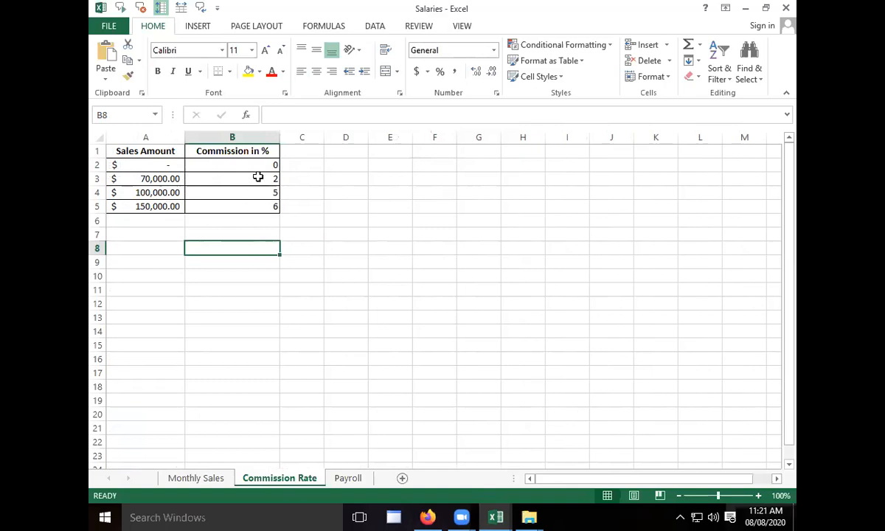
click(193, 478)
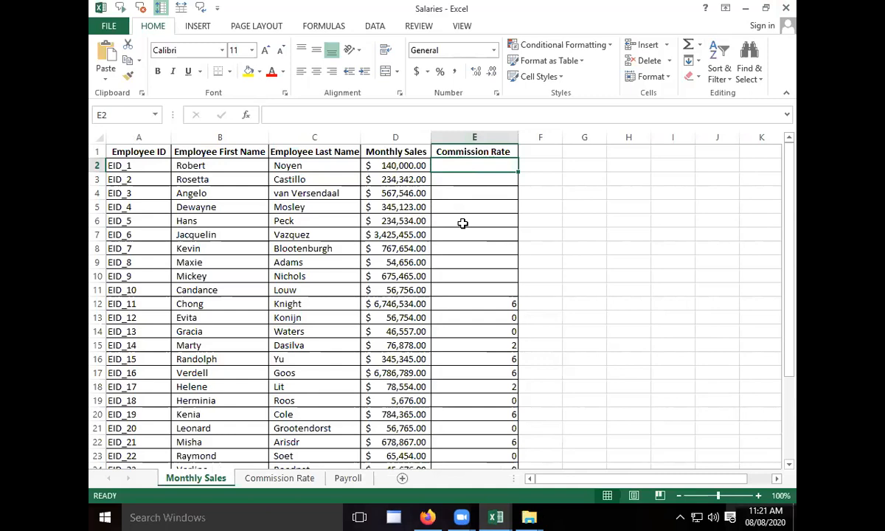
text(=vl)
key(Tab)
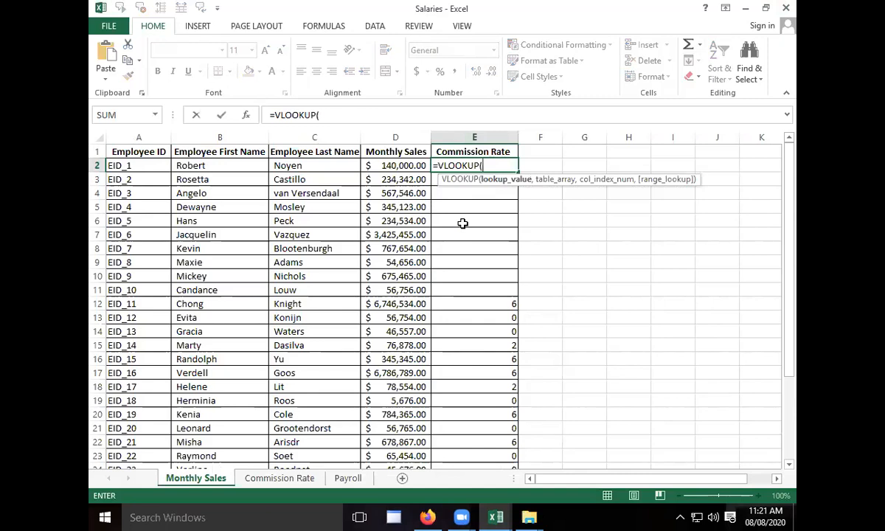
click(132, 164)
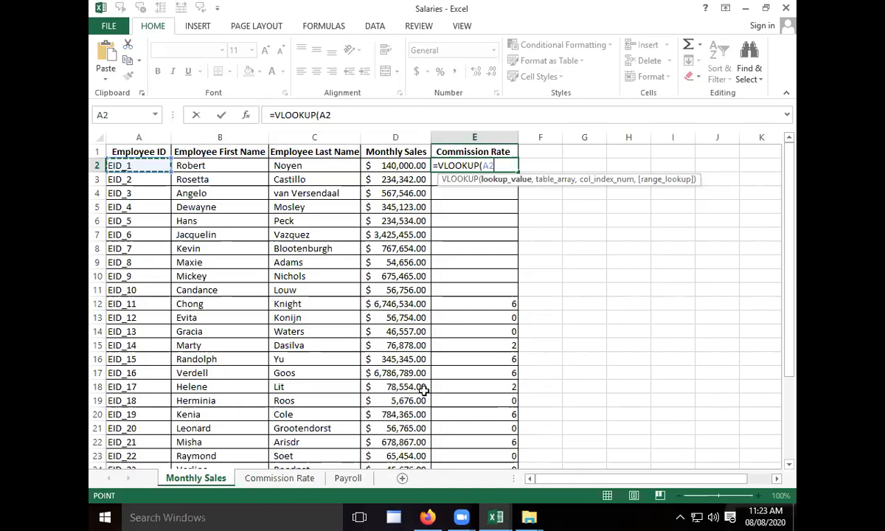
key(Escape)
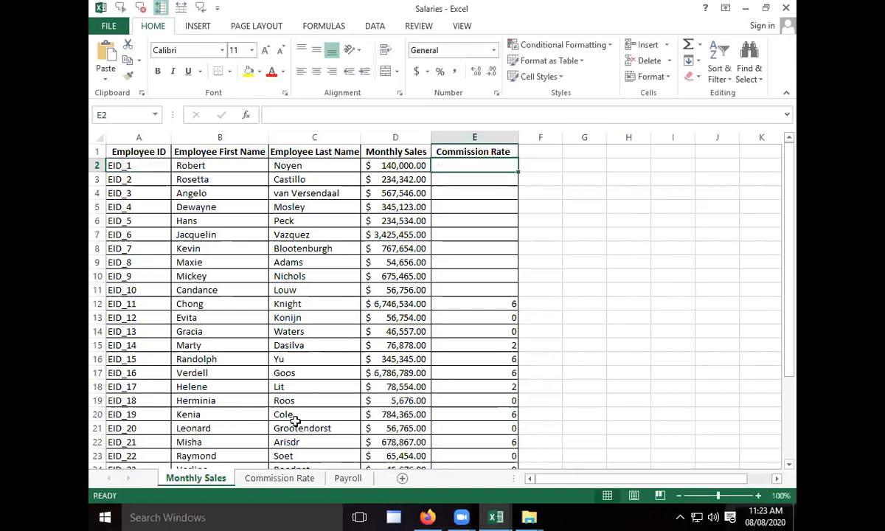
Review the commission table on the Commission Rate sheet and the sales figures on the Monthly Sales sheet at a larger zoom
click(272, 478)
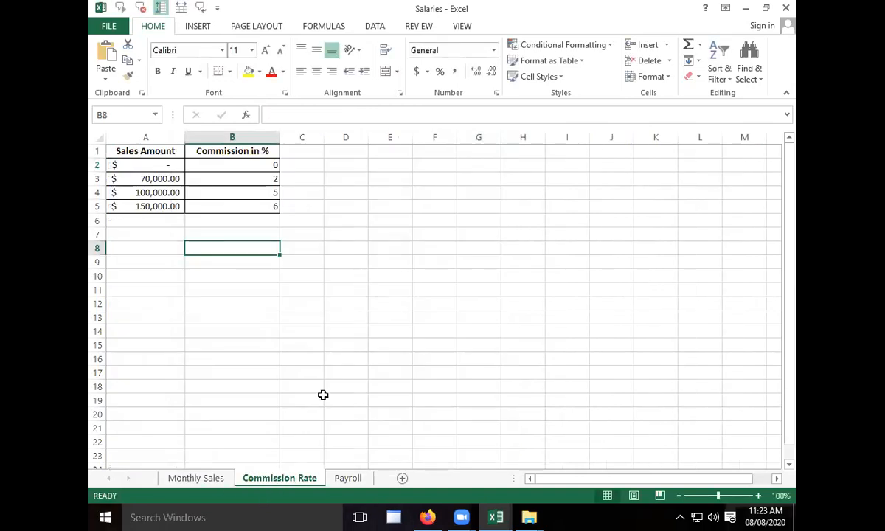
ctrl+scroll(323, 396, up, 1)
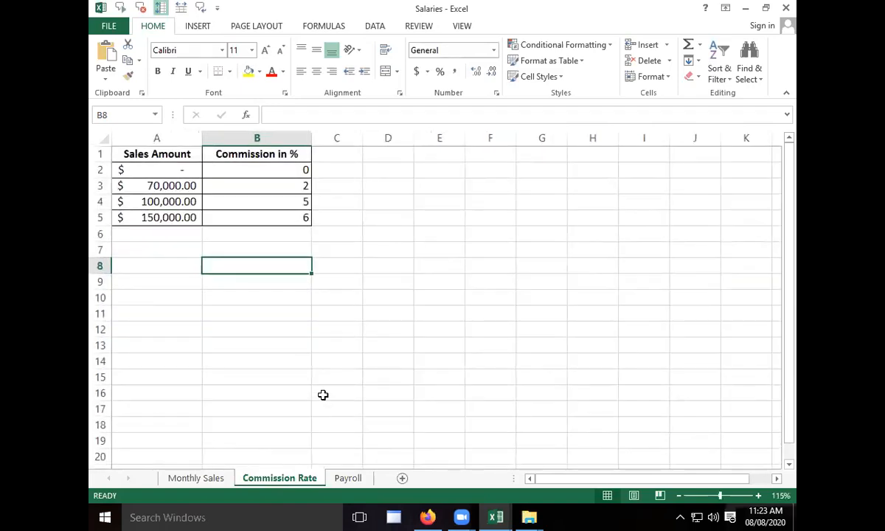
ctrl+scroll(323, 396, up, 1)
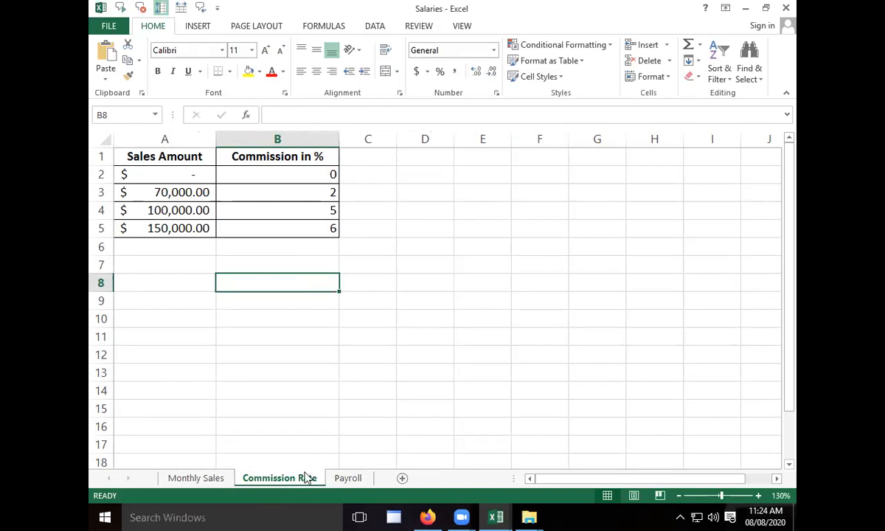
click(218, 483)
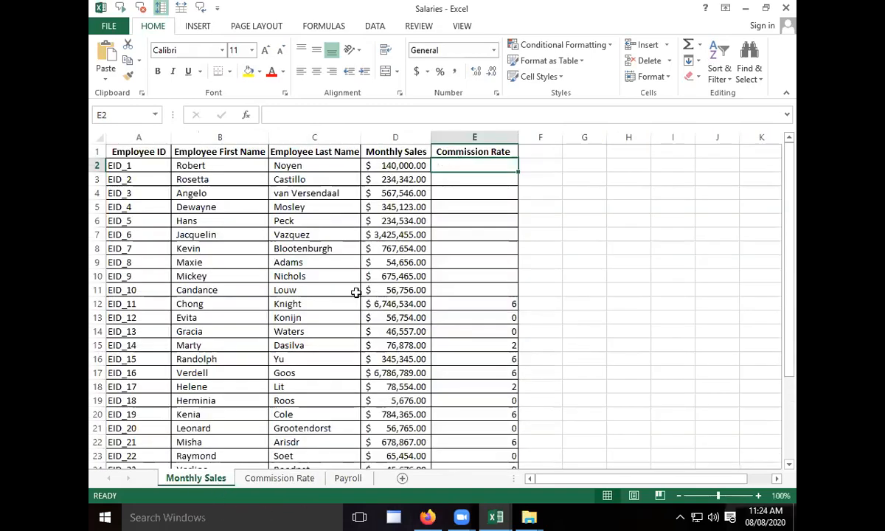
scroll(355, 292, up, 3)
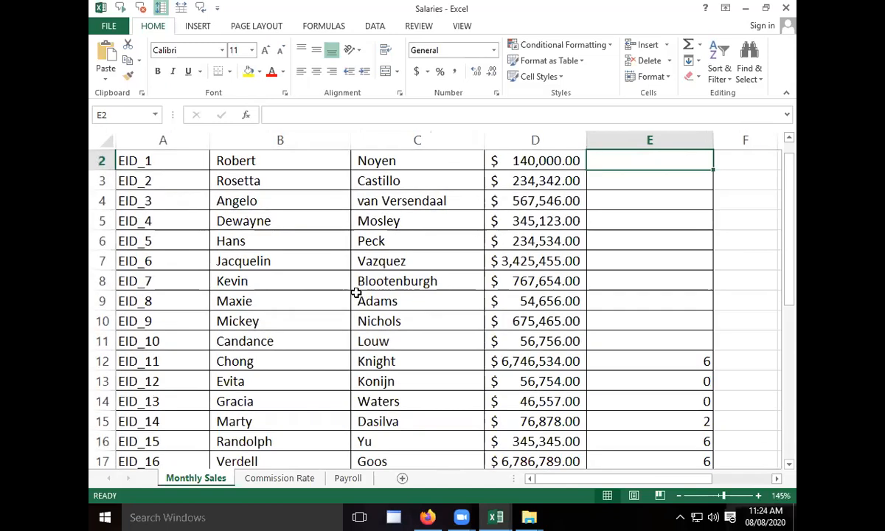
drag(484, 133, 484, 134)
double_click(485, 133)
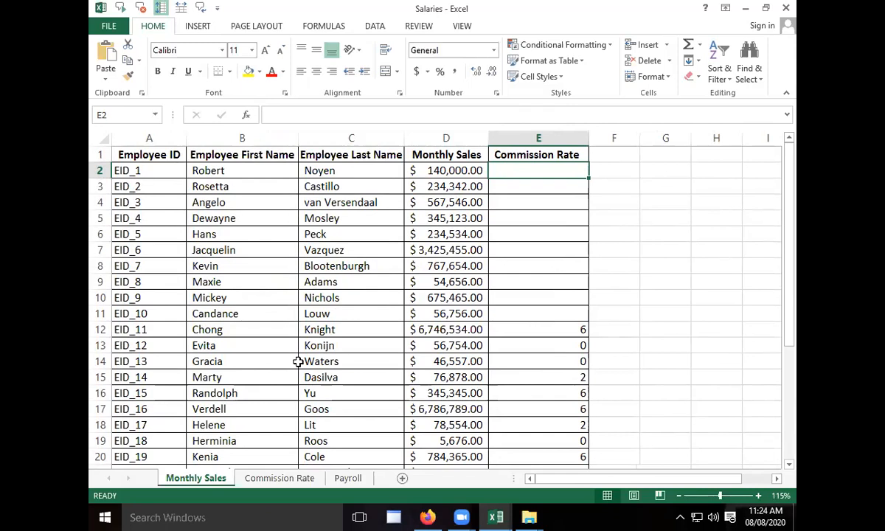
text(=vl)
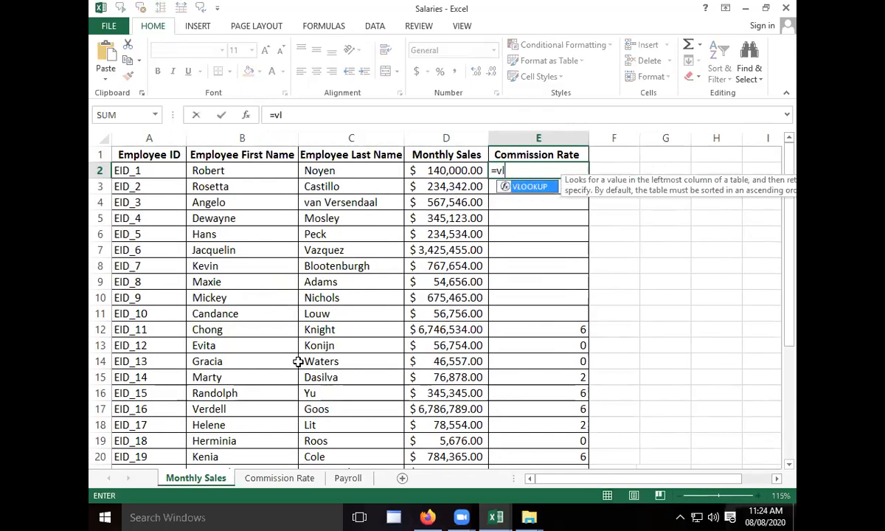
key(Tab)
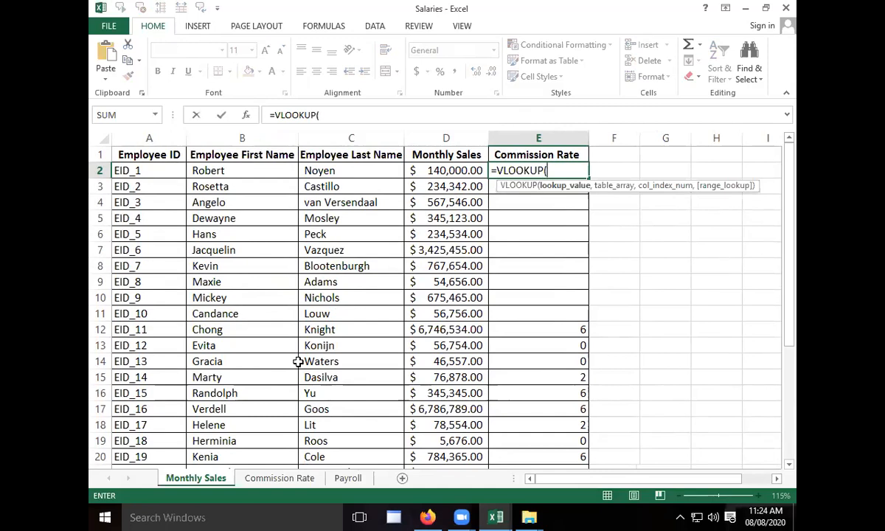
click(420, 170)
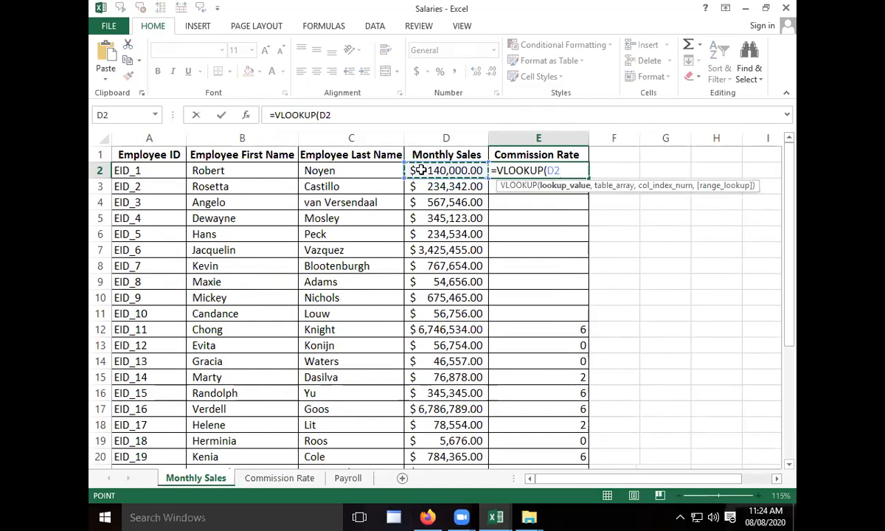
text(,)
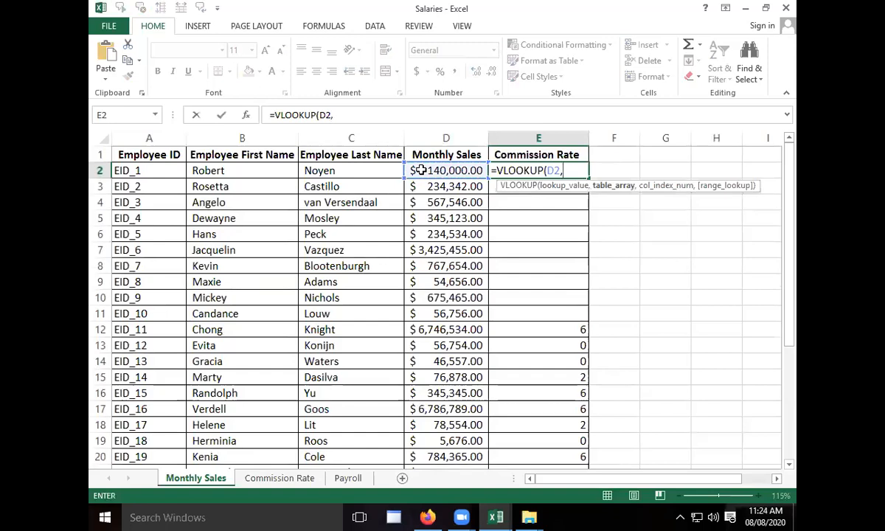
click(280, 478)
drag(161, 156, 281, 221)
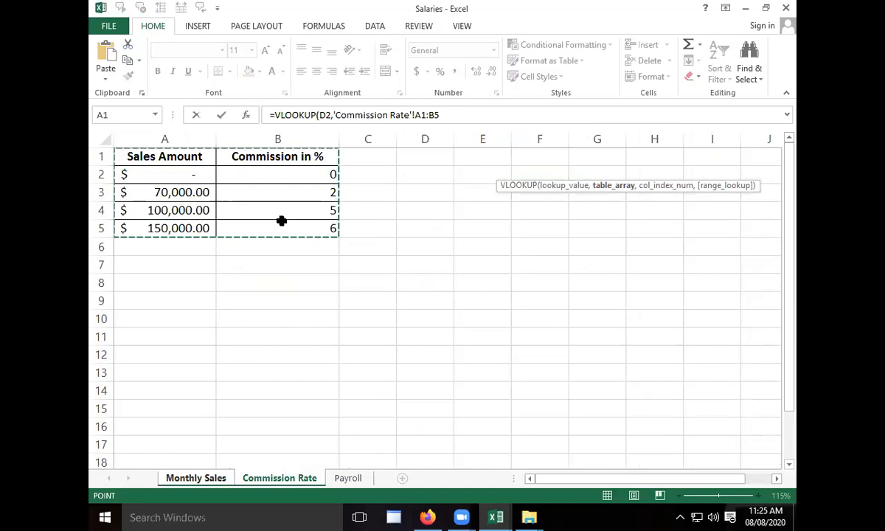
click(196, 478)
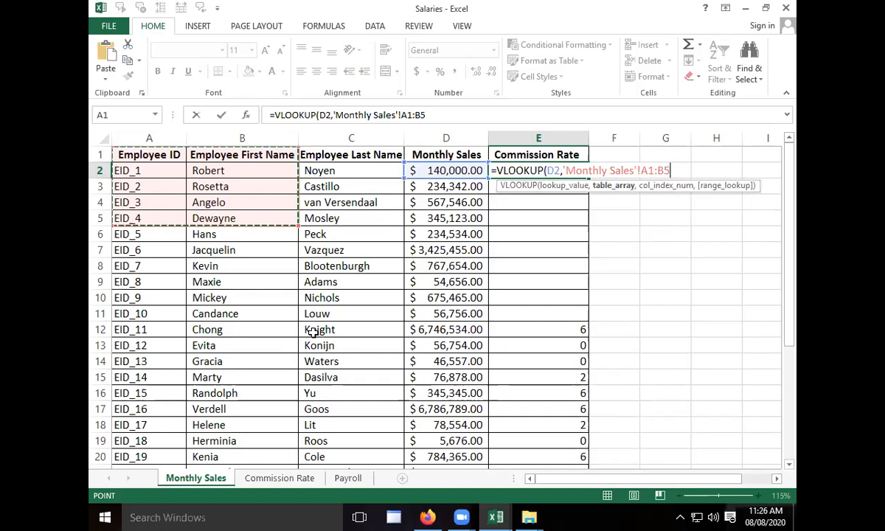
click(294, 480)
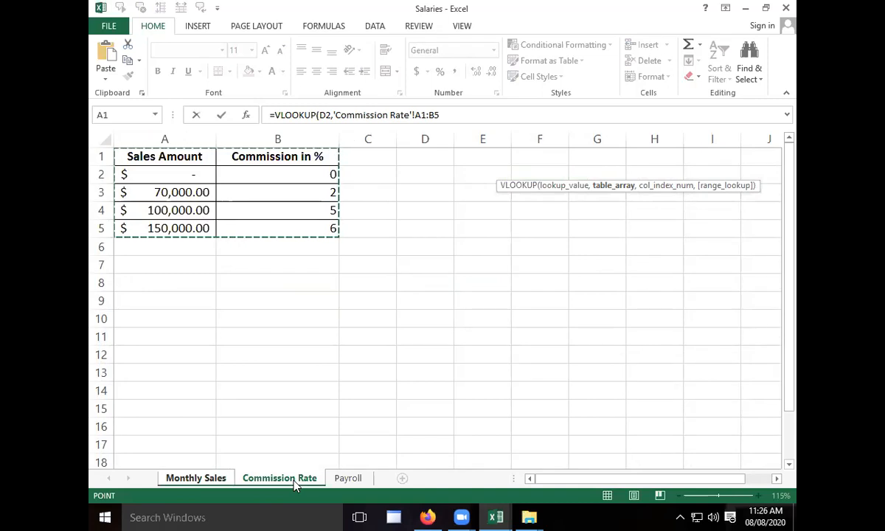
click(208, 478)
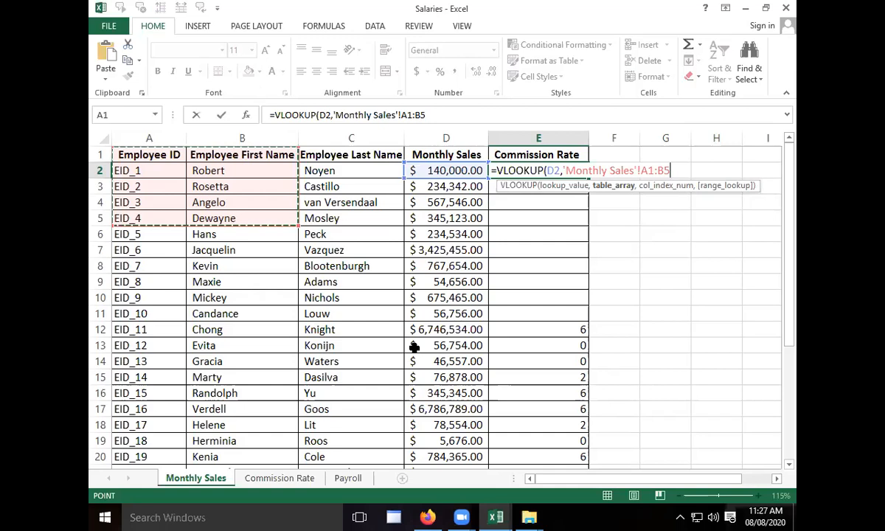
click(288, 485)
click(210, 478)
key(BackSpace)
key(BackSpace)
key(BackSpace)
key(BackSpace)
key(BackSpace)
key(BackSpace)
key(BackSpace)
key(BackSpace)
key(BackSpace)
key(BackSpace)
key(BackSpace)
key(BackSpace)
key(BackSpace)
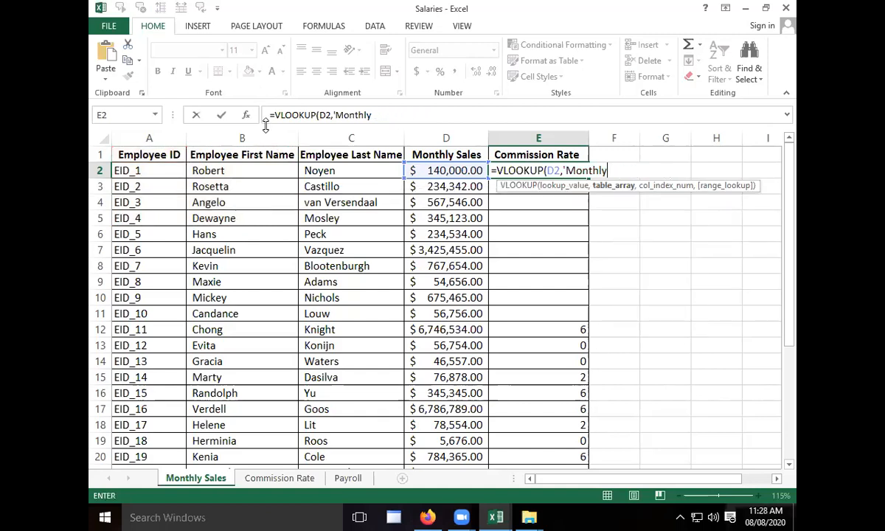
key(BackSpace)
key(BackSpace)
key(BackSpace)
key(BackSpace)
key(BackSpace)
key(BackSpace)
key(BackSpace)
key(BackSpace)
key(BackSpace)
key(BackSpace)
key(BackSpace)
key(BackSpace)
key(BackSpace)
key(BackSpace)
key(BackSpace)
key(BackSpace)
key(BackSpace)
key(Escape)
click(529, 199)
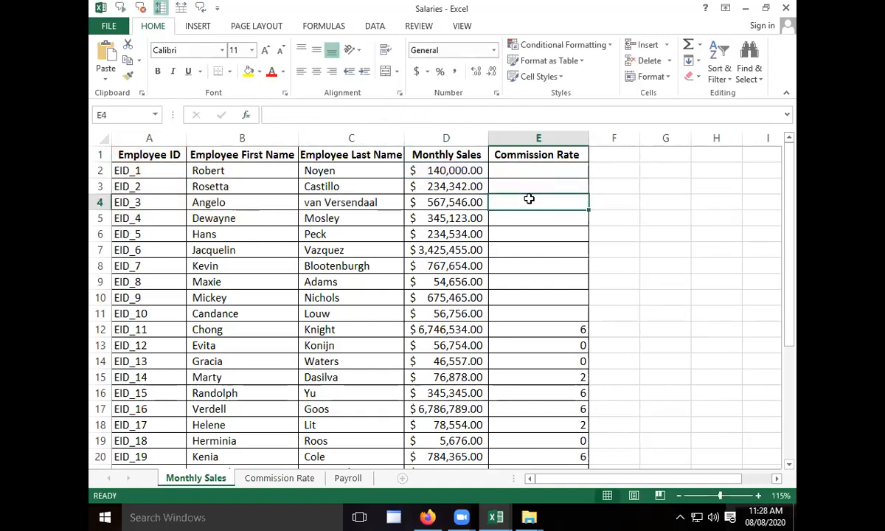
key(Down)
key(Down)
key(Down)
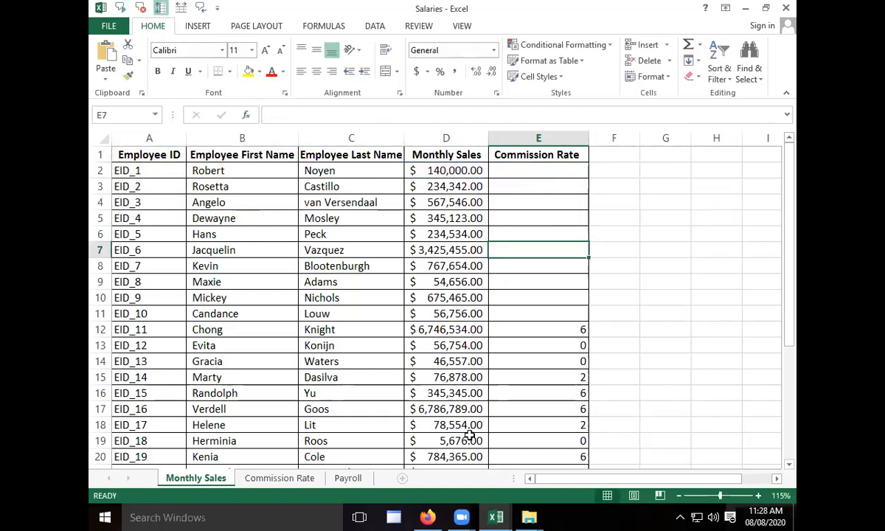
Switch to the EmployeeDetails workbook and examine the New Salary formula in F3 and the grade percentages on the Increment Details sheet
mouse_move(496, 516)
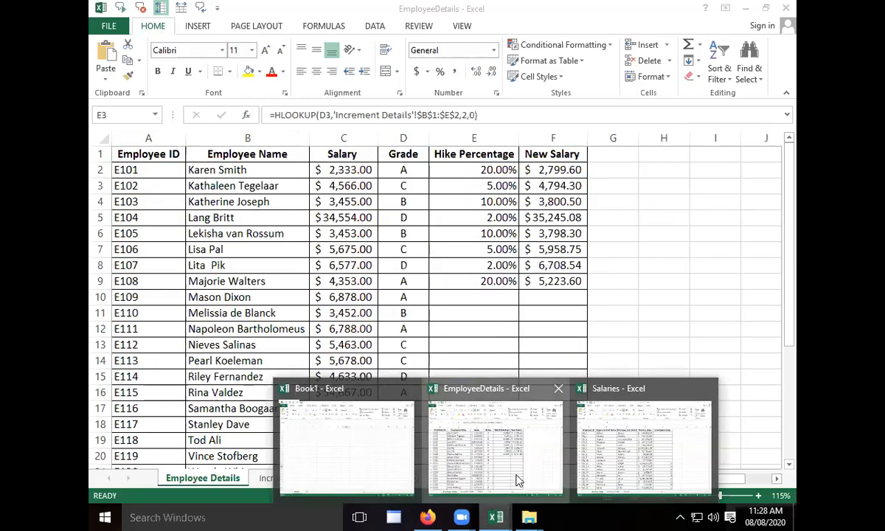
click(516, 481)
click(563, 184)
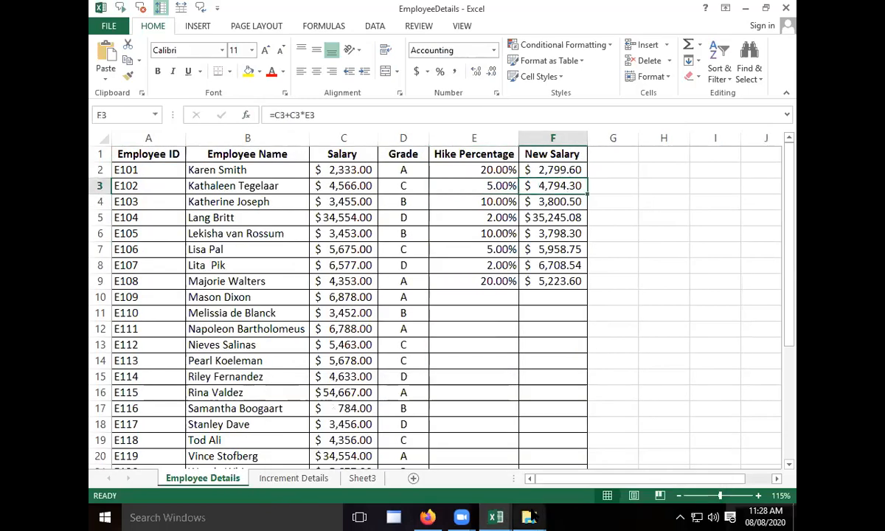
click(266, 478)
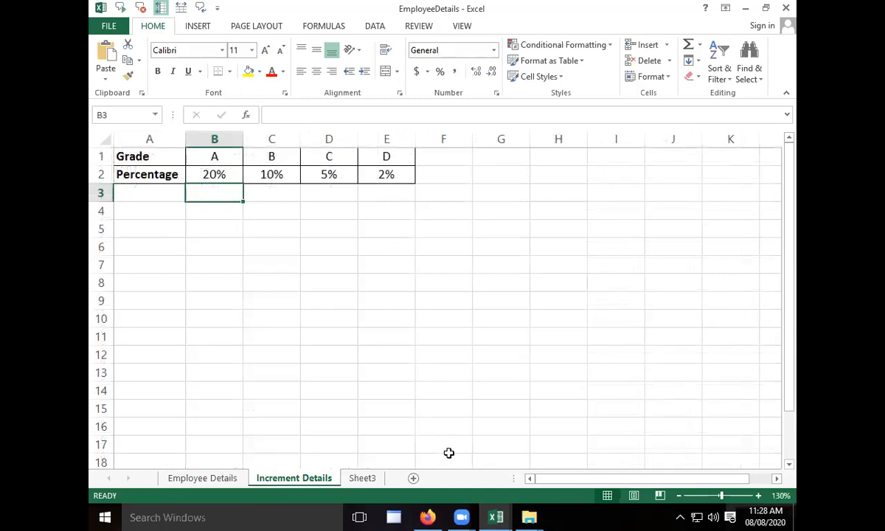
Return to the Salaries workbook and examine how the Commission Rate table's sales amounts and percentages relate to the Monthly Sales sheet
mouse_move(496, 516)
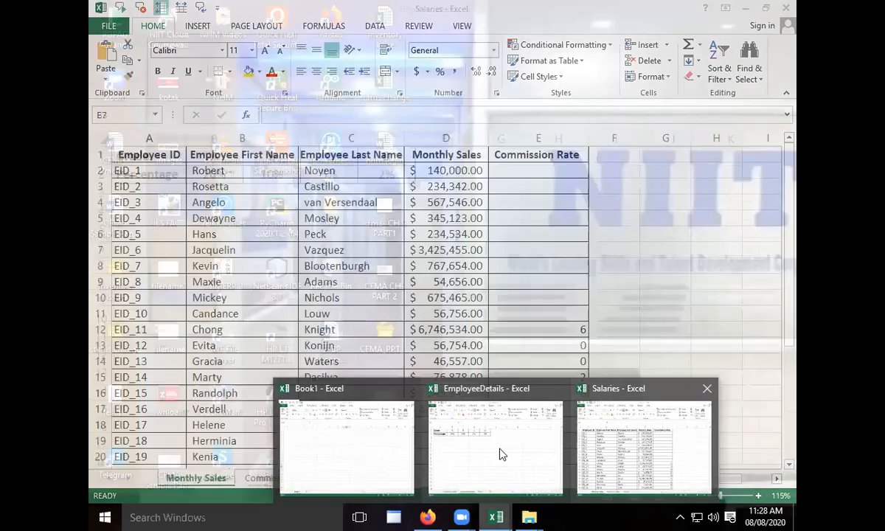
click(643, 447)
click(279, 478)
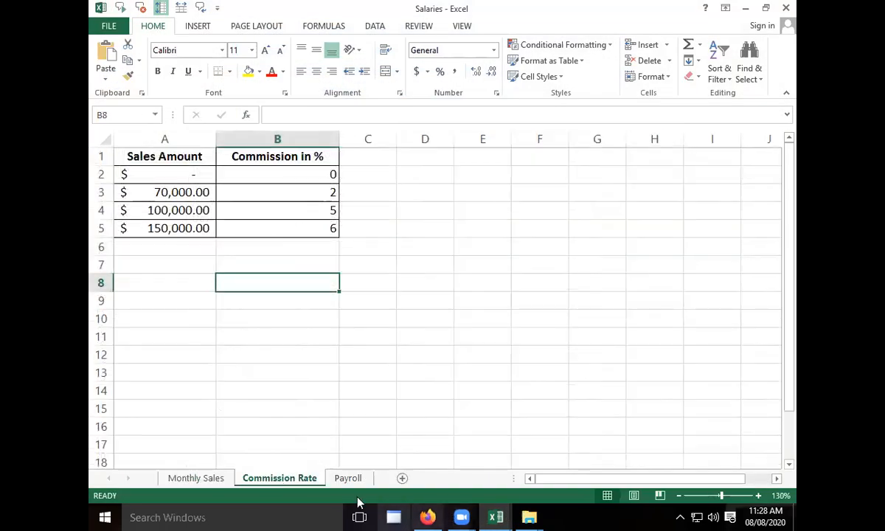
click(198, 478)
click(506, 187)
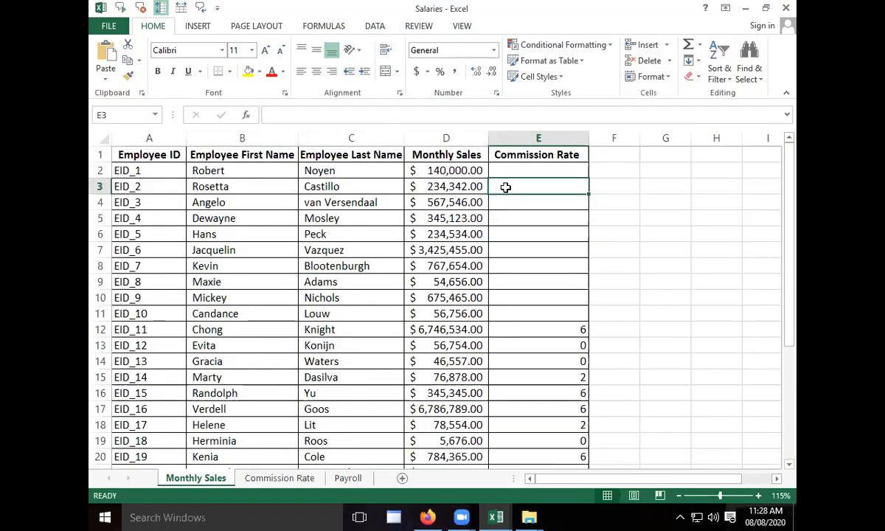
click(303, 479)
click(180, 171)
click(292, 174)
click(201, 478)
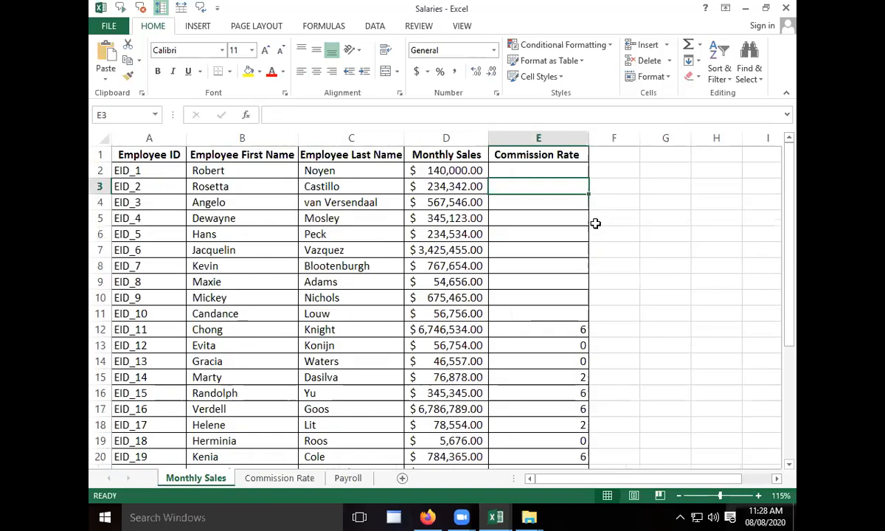
Build a VLOOKUP in E2 of Monthly Sales that looks up D2 in Commission Rate A2:B5, with column index 2 and range lookup 1
click(569, 167)
text(=)
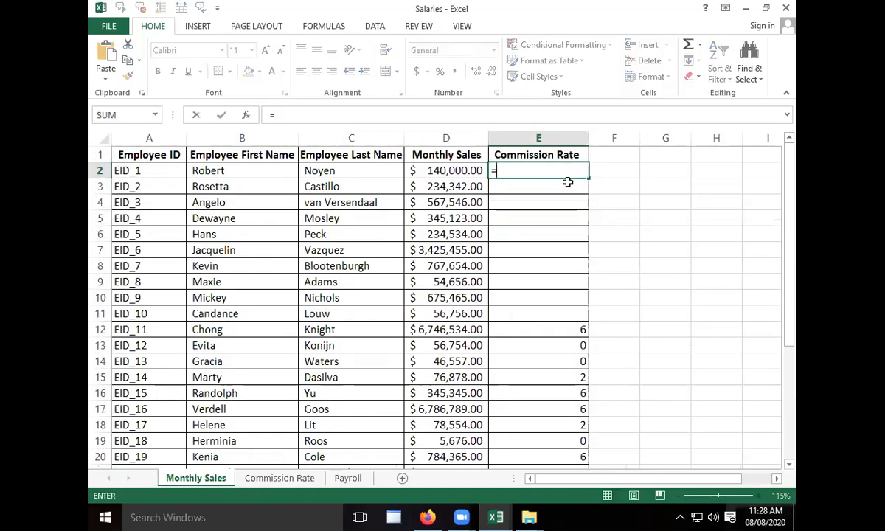
text(vl)
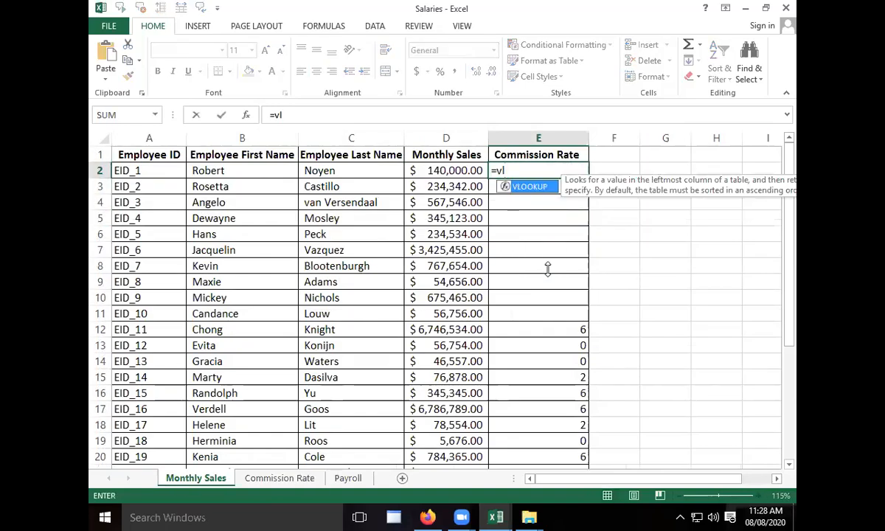
key(Tab)
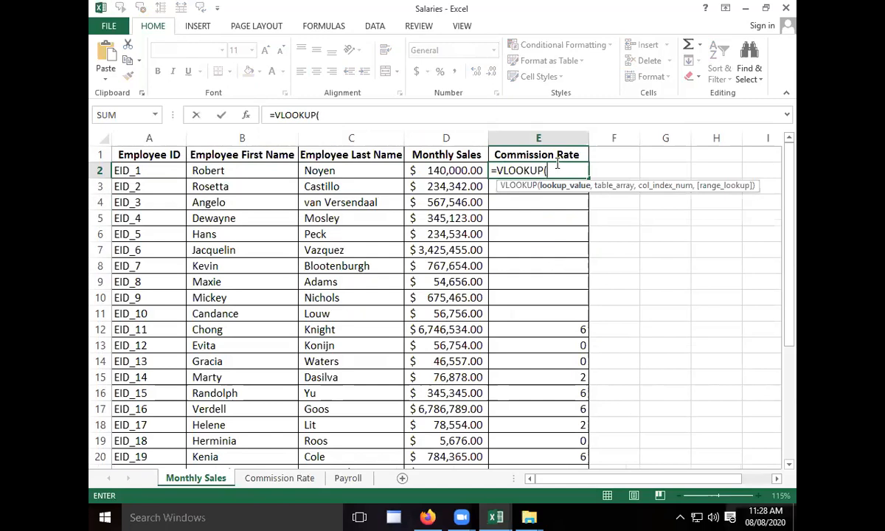
click(459, 172)
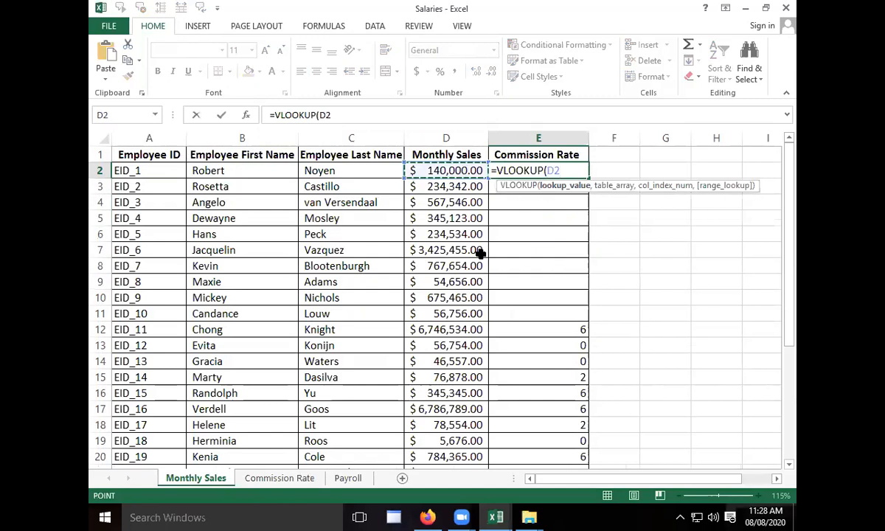
text(,)
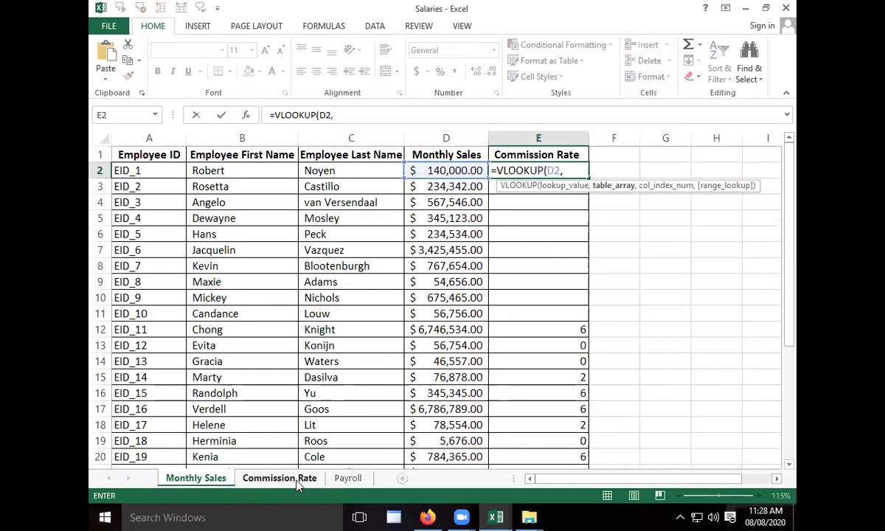
click(296, 479)
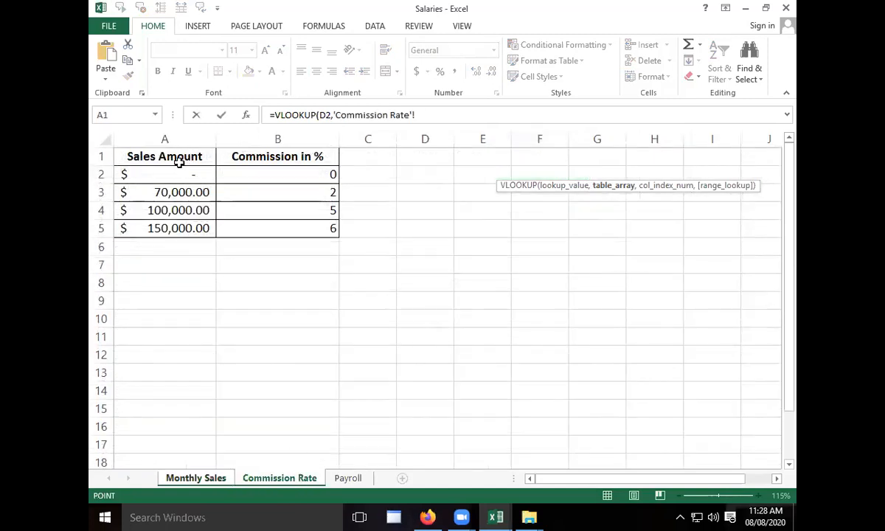
drag(185, 167, 297, 230)
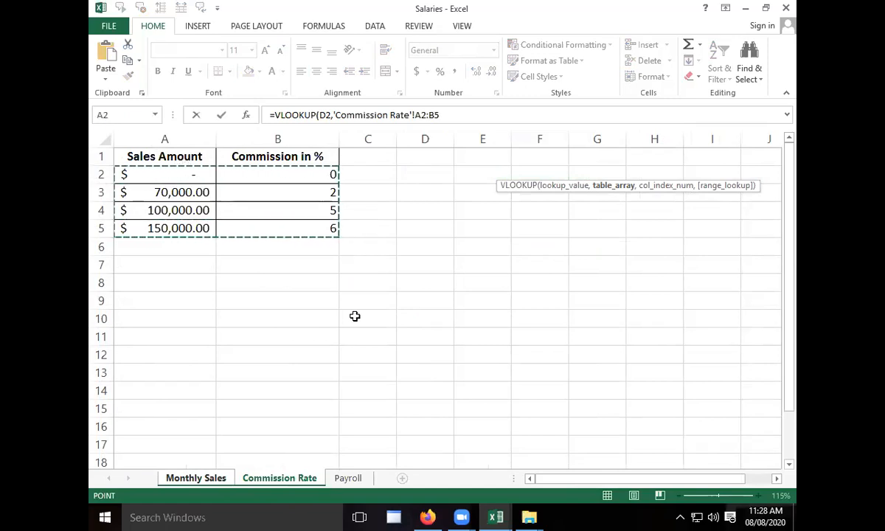
text(,)
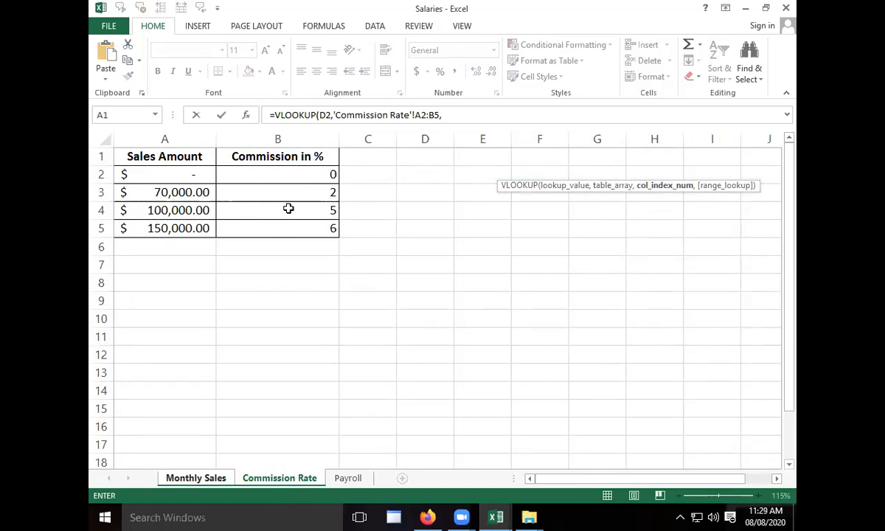
text(2,)
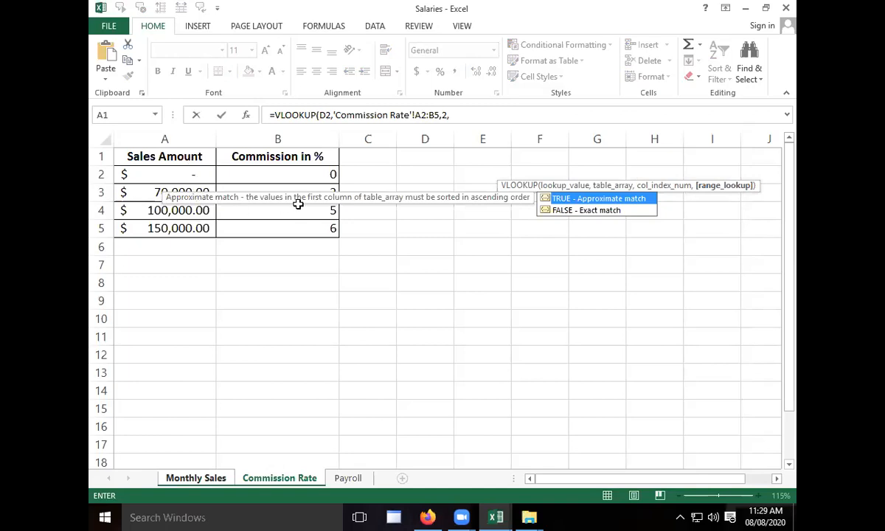
text(1)
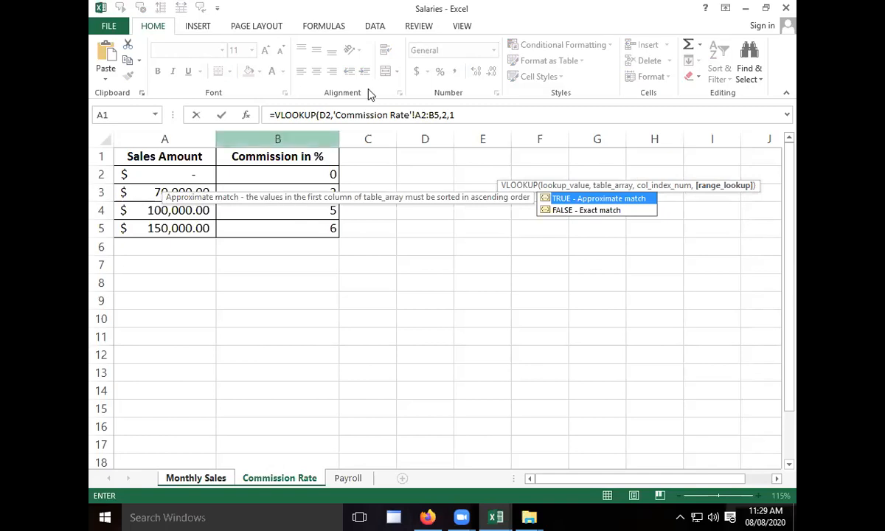
Make the lookup table range absolute as $A$2:$B$5 and complete the VLOOKUP formula
click(441, 116)
drag(441, 116, 416, 116)
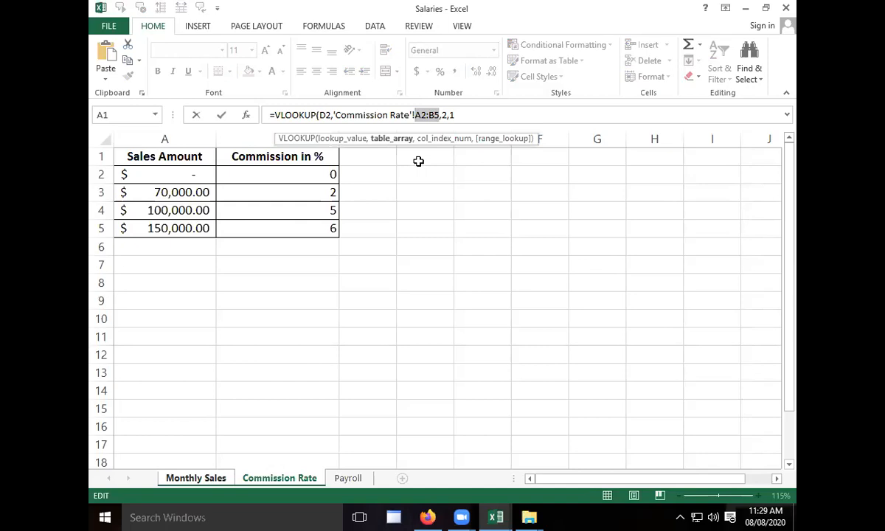
key(F4)
click(492, 118)
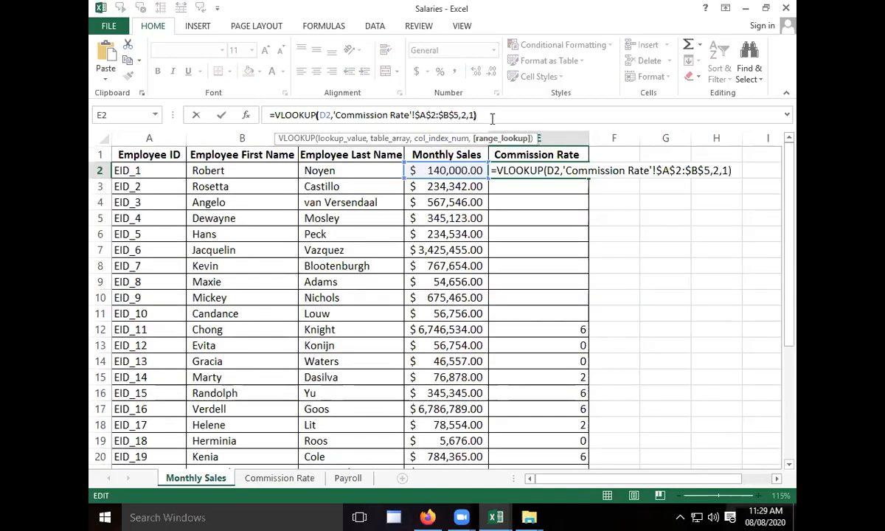
text())
key(Return)
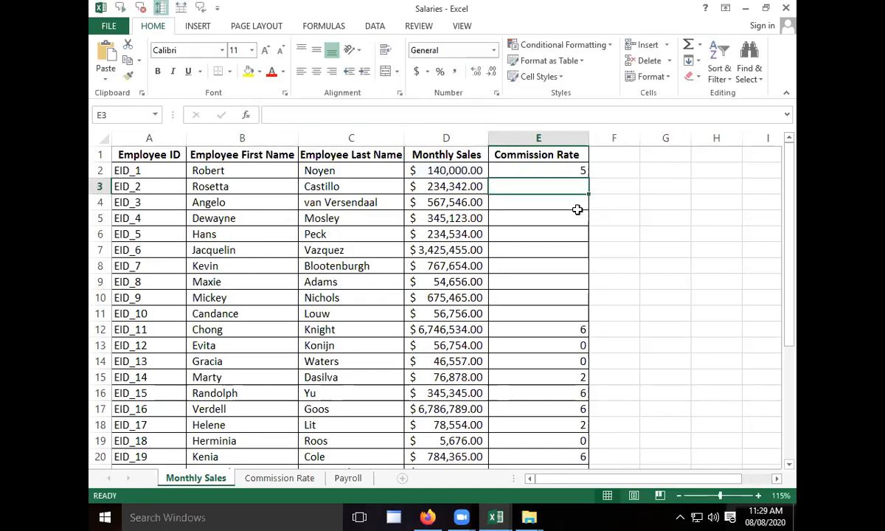
Fill the commission lookup formula from E2 down through E11
click(579, 172)
drag(587, 177, 570, 264)
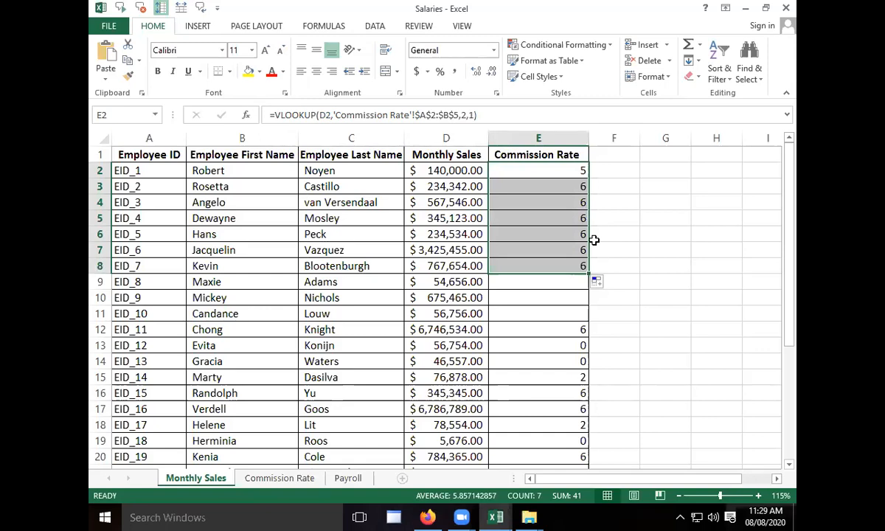
drag(590, 274, 583, 316)
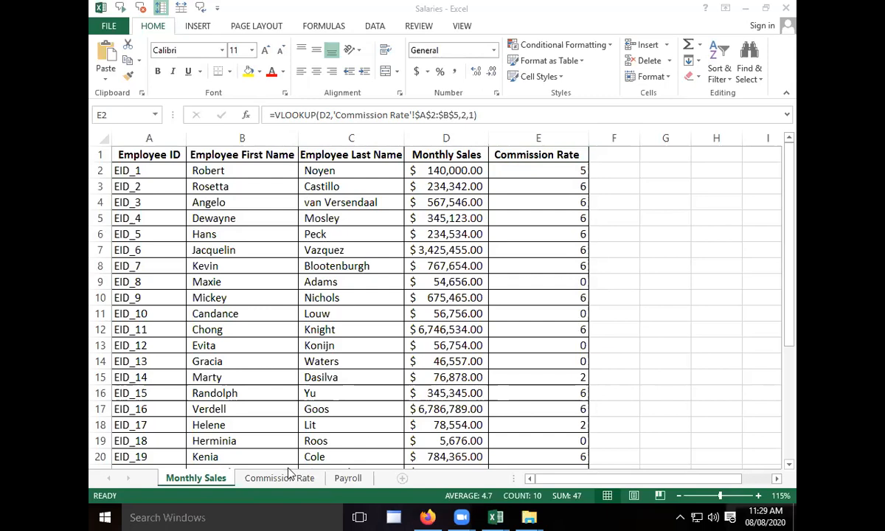
On the Payroll sheet, enter =D2+D2*'Monthly Sales'!E2/100 in E2 under Total Salary After Bonus and fill it down to E11
click(353, 478)
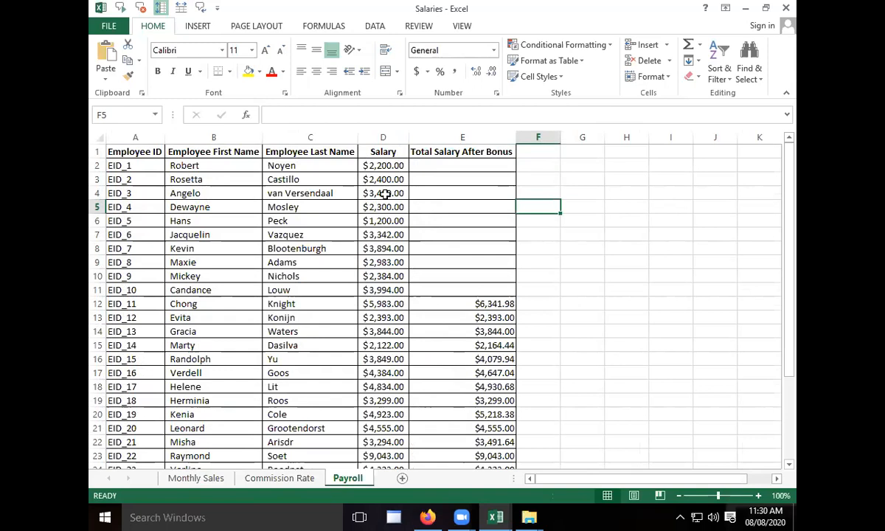
click(494, 164)
text(=)
click(381, 166)
text(+)
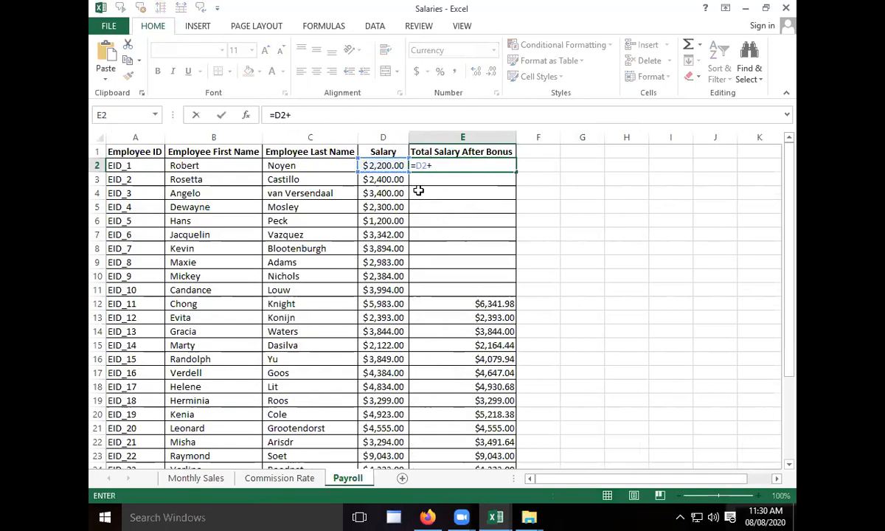
click(393, 166)
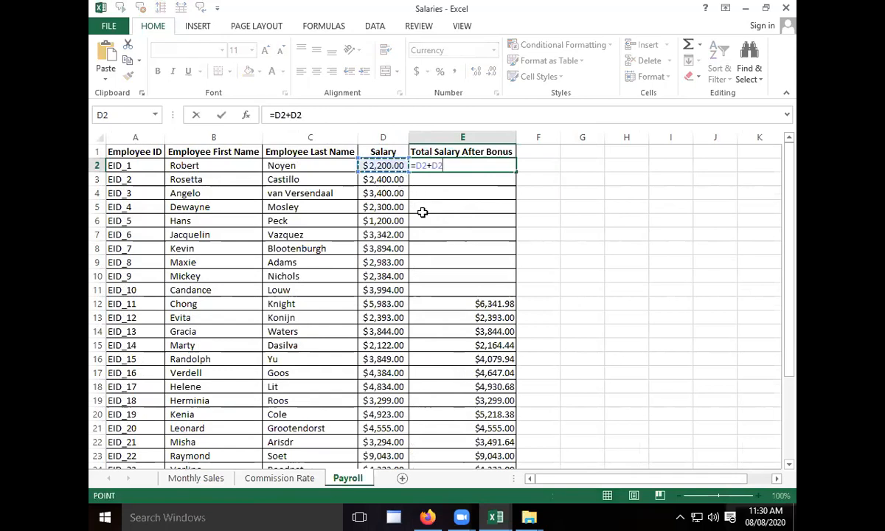
text(*)
click(214, 478)
click(554, 171)
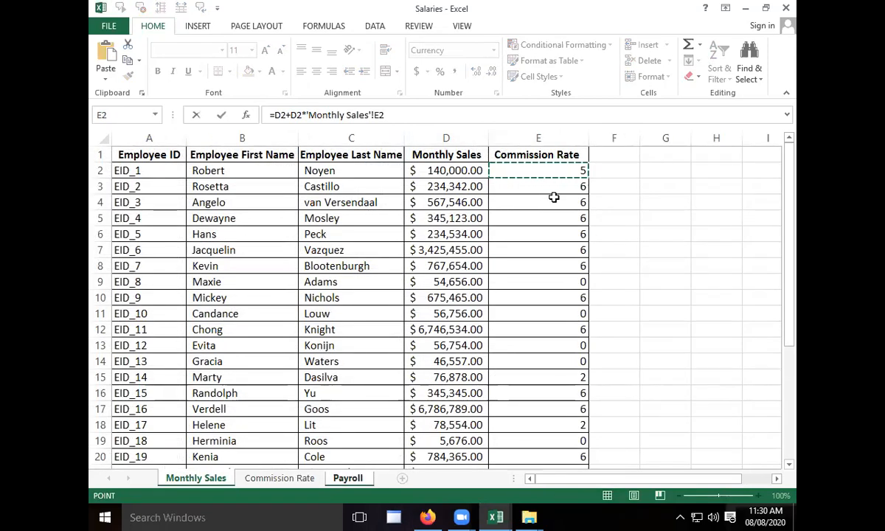
text(/100)
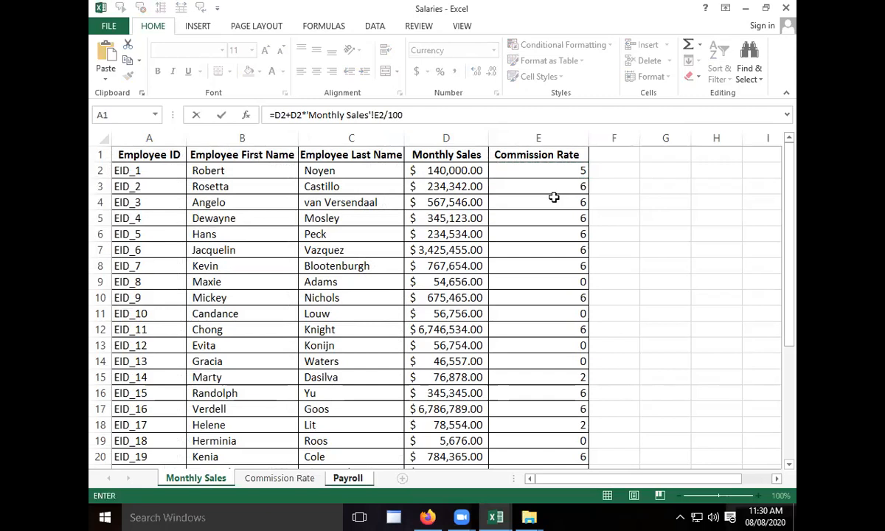
key(Return)
click(509, 168)
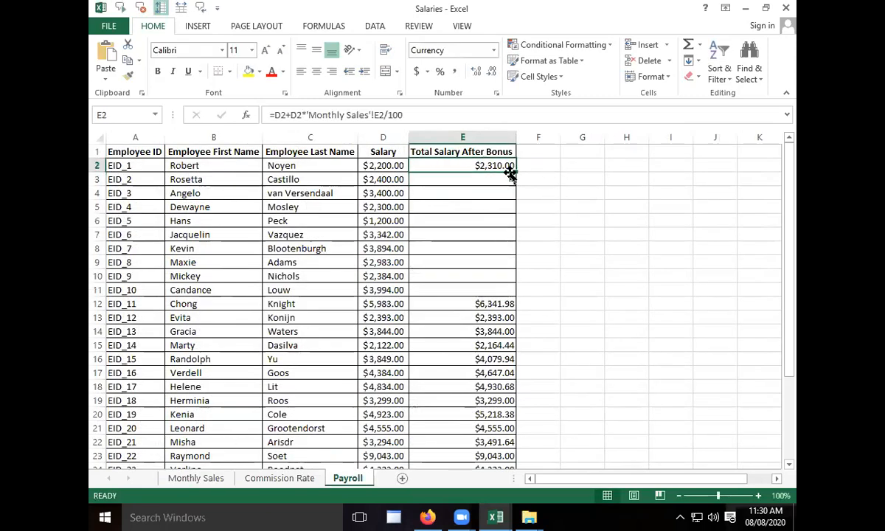
drag(509, 173, 486, 290)
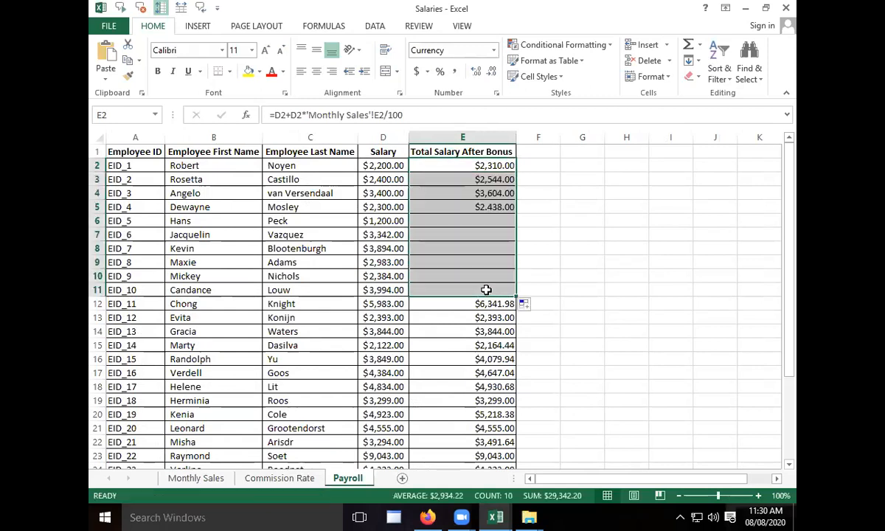
Examine the Total Salary After Bonus formula in Payroll cell E2 and the Commission Rate cell it references on Monthly Sales
double_click(488, 165)
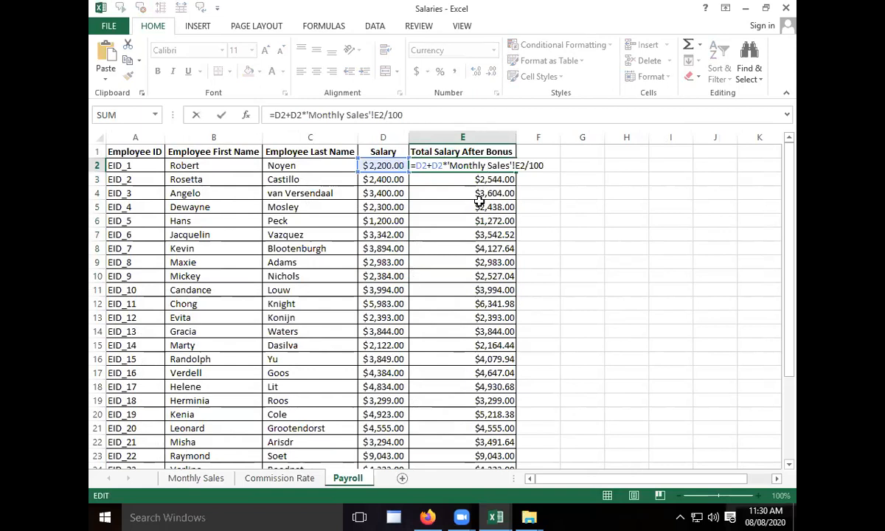
key(Right)
key(Right)
key(Right)
key(Right)
key(Right)
key(Right)
click(569, 164)
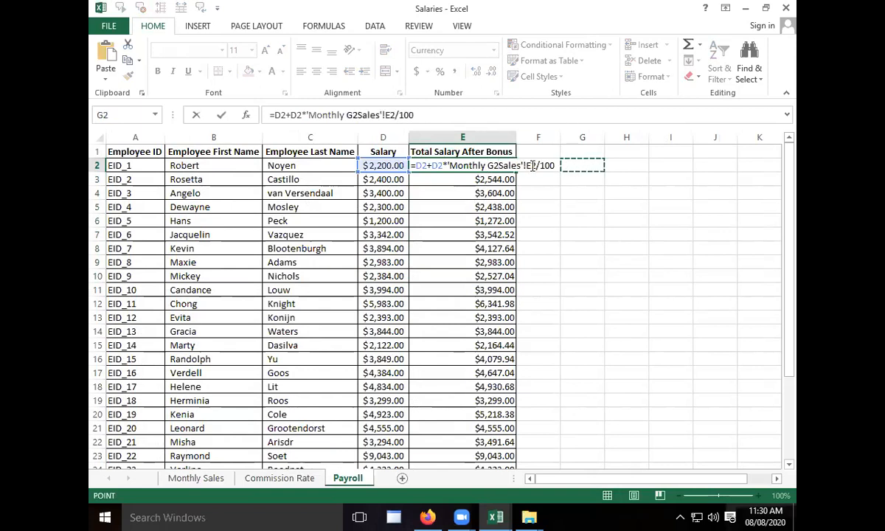
key(Escape)
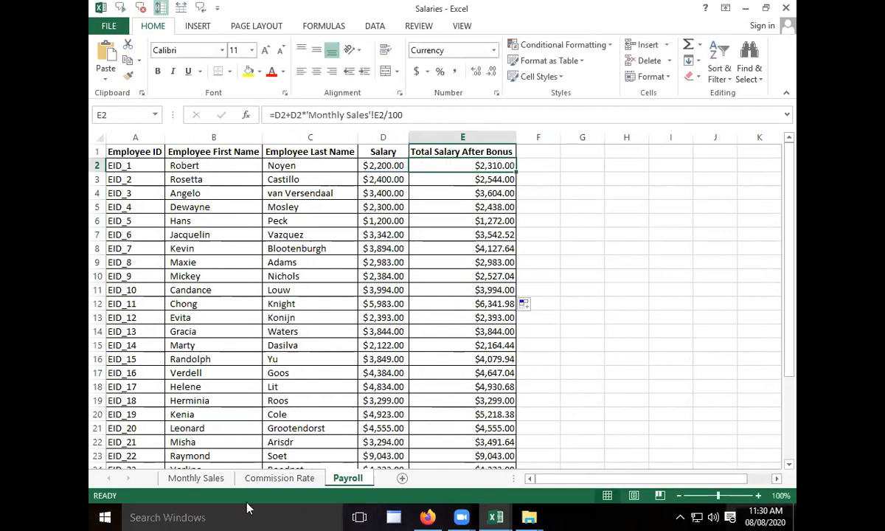
click(196, 478)
double_click(516, 170)
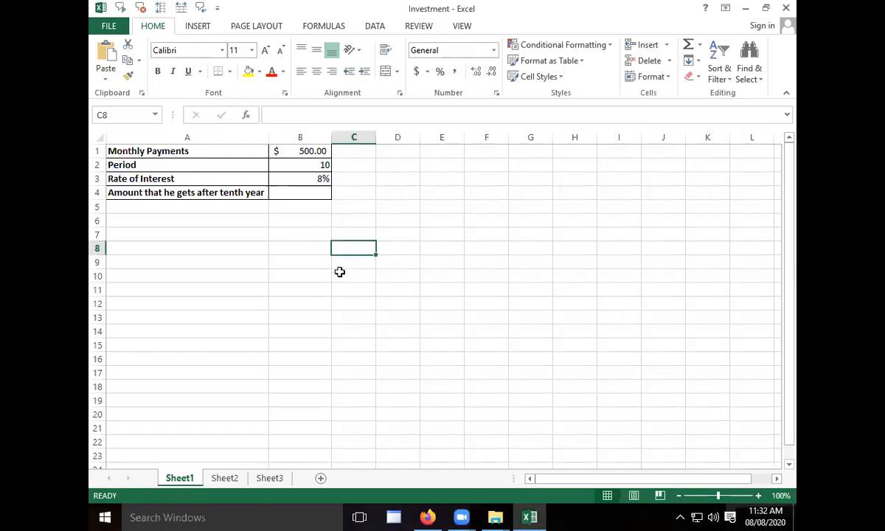
ctrl+scroll(340, 272, up, 2)
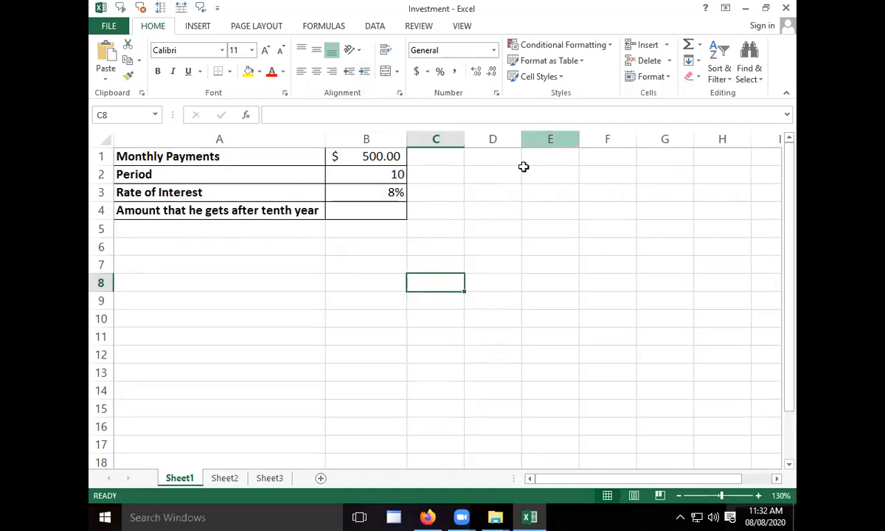
click(475, 213)
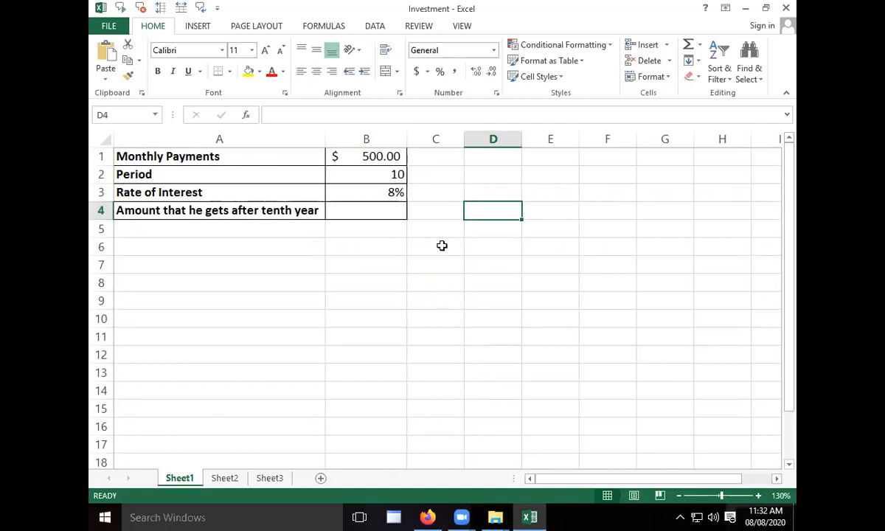
click(441, 192)
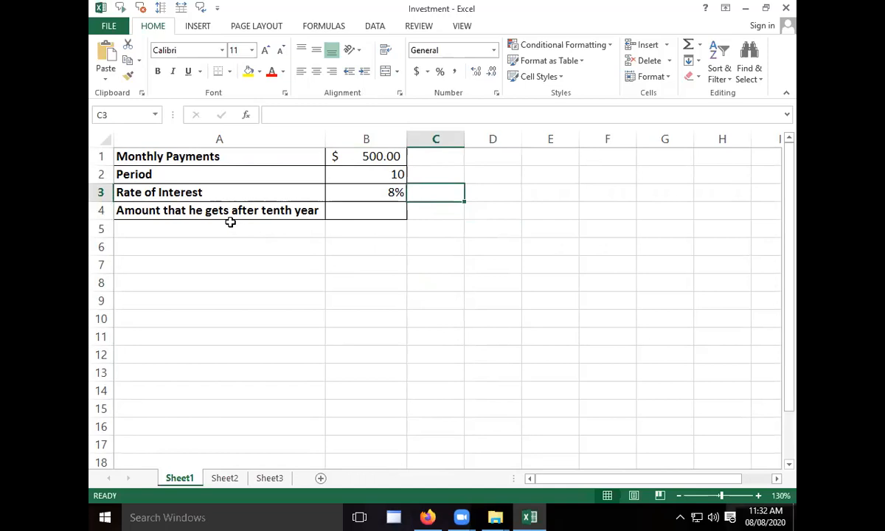
click(175, 208)
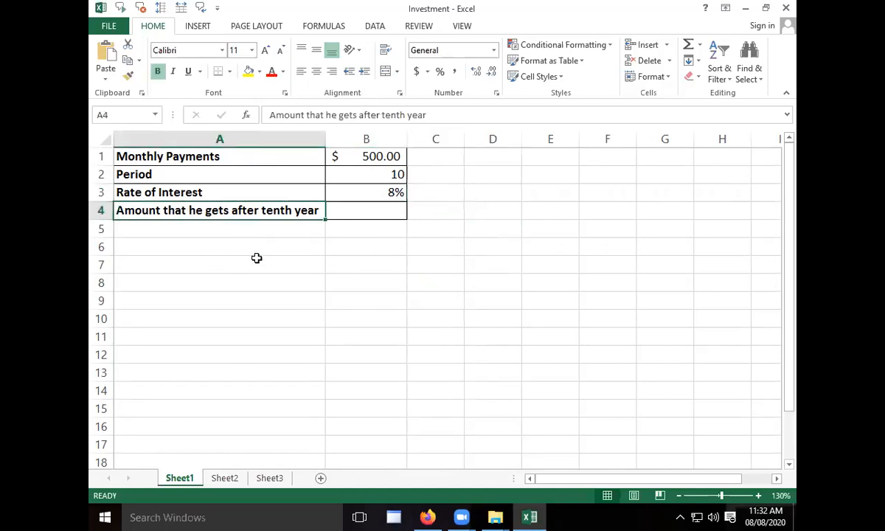
Enter =FV(B3,B2,B1) in B4 to calculate the amount after the tenth year
click(356, 210)
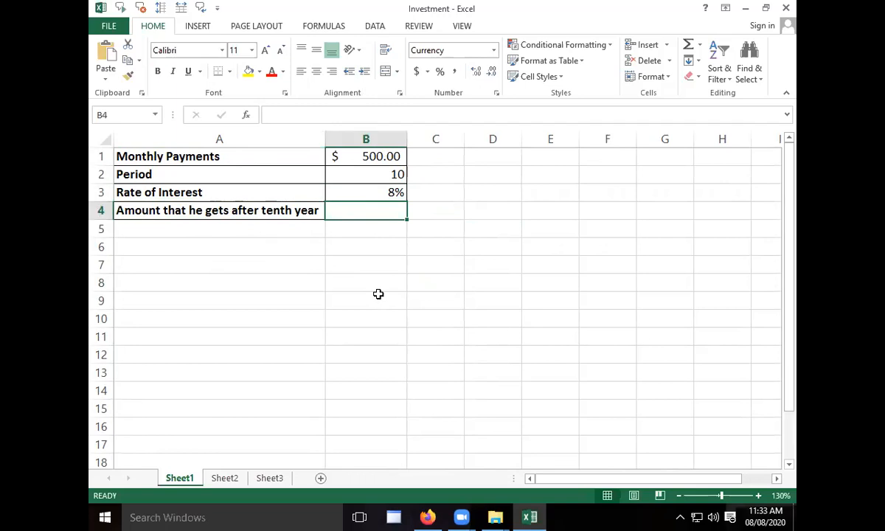
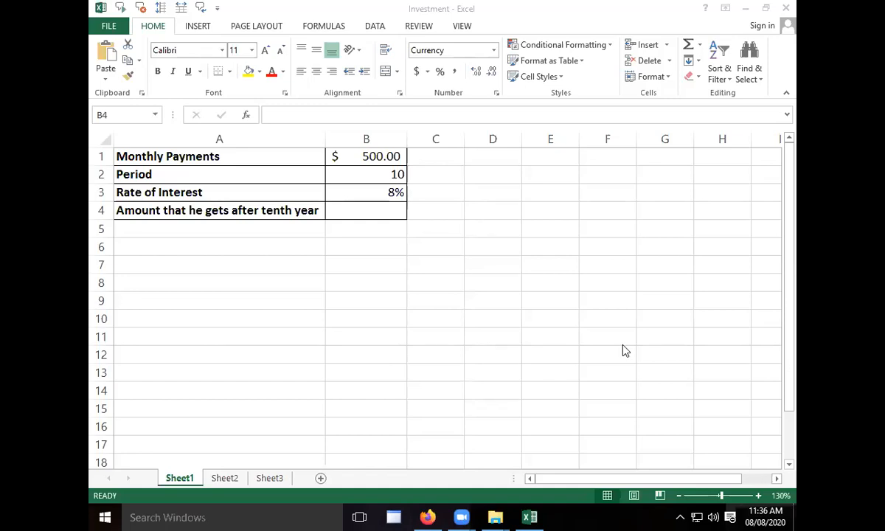
click(358, 214)
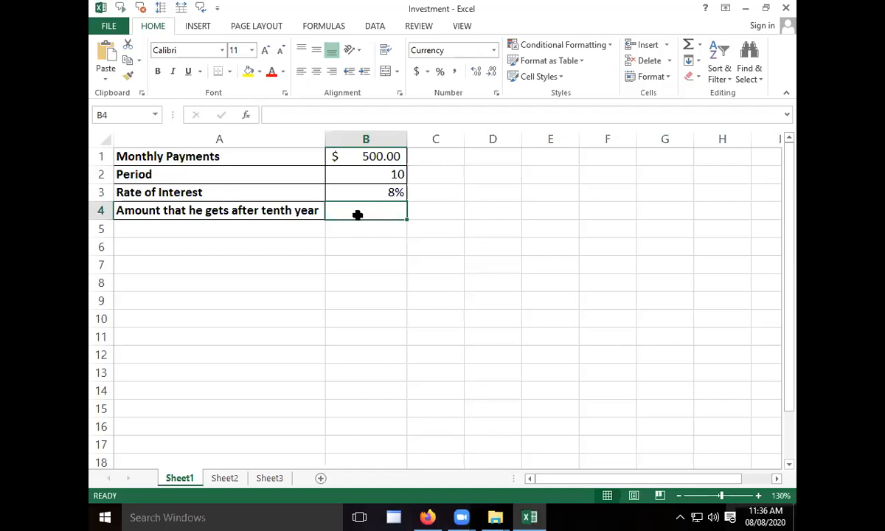
text(=fv)
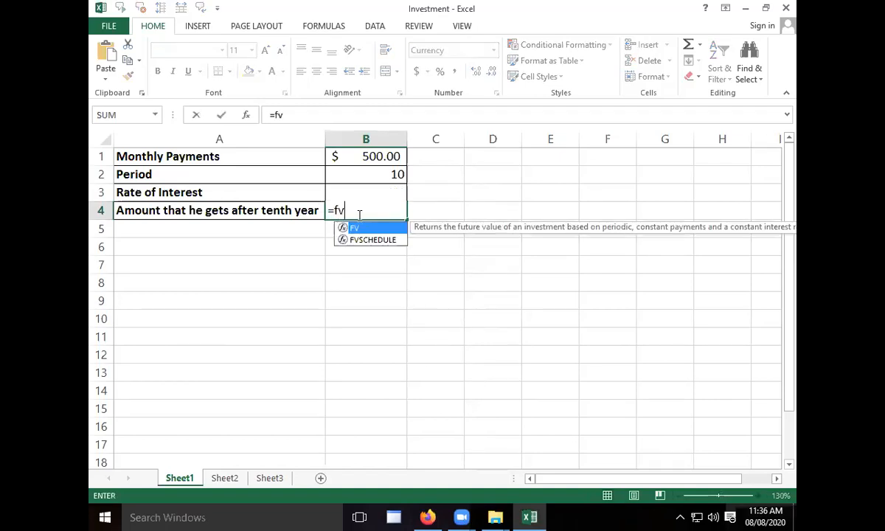
key(Tab)
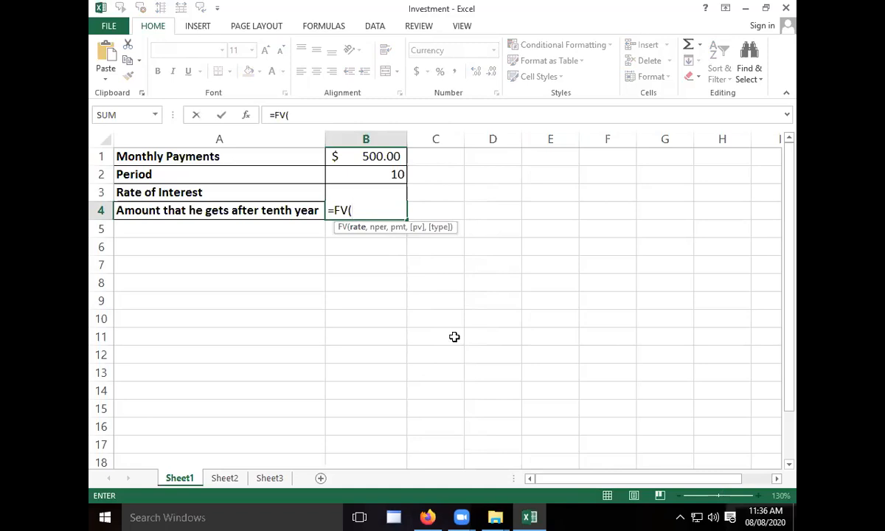
key(Up)
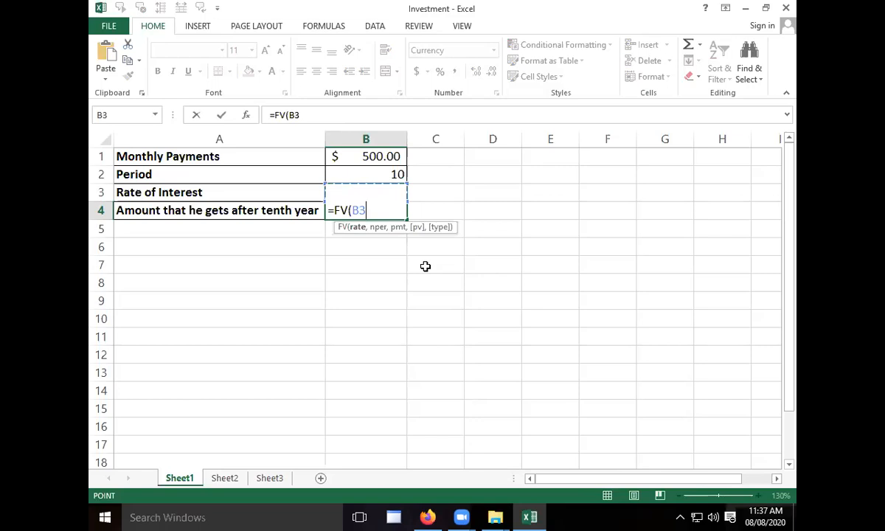
text(,)
key(Up)
key(Up)
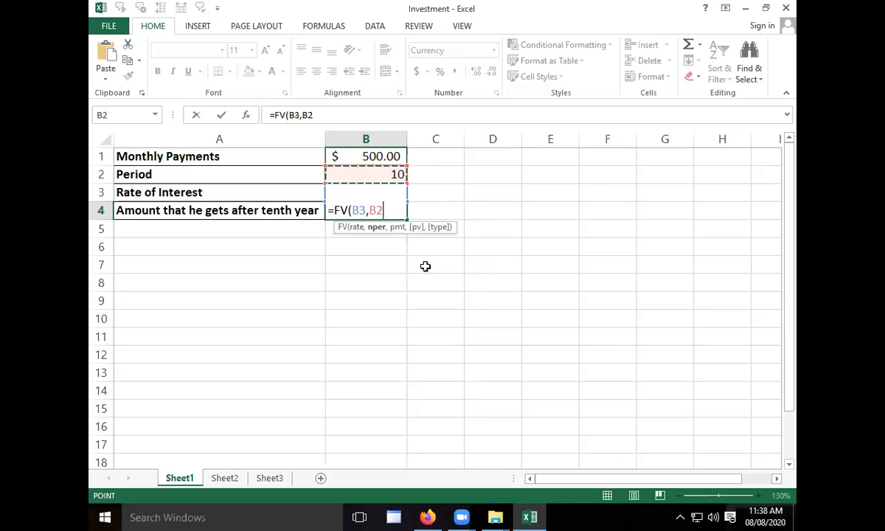
text(,)
key(Up)
key(Up)
key(Up)
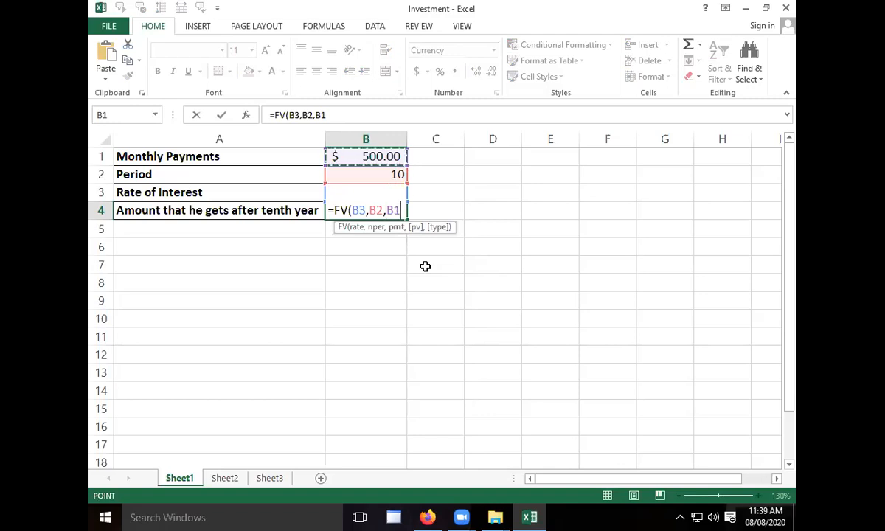
text())
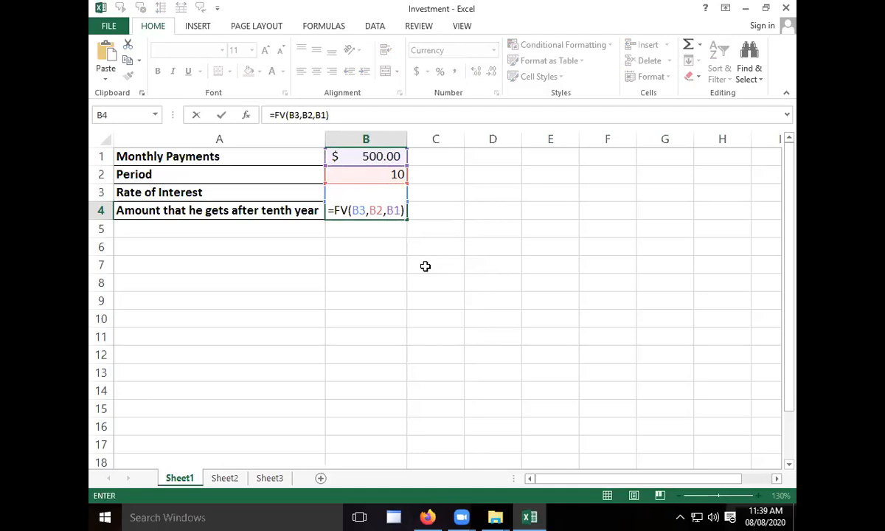
key(Return)
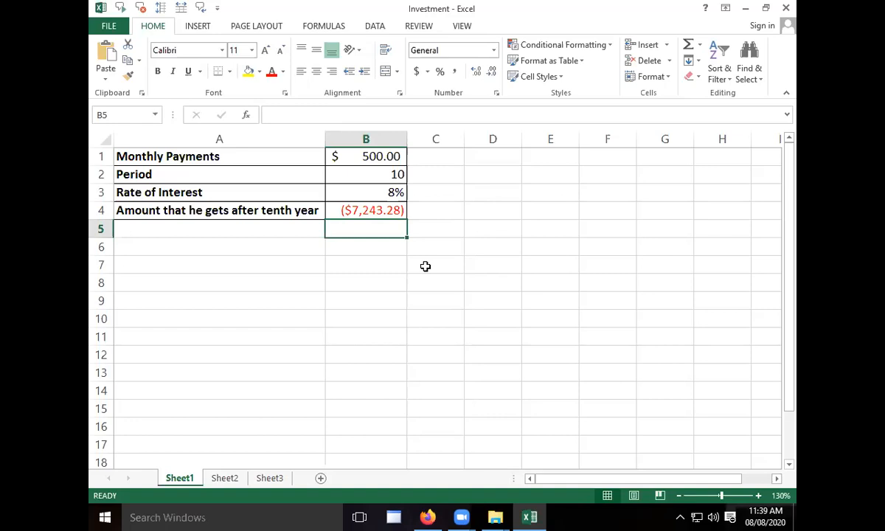
Start an FV formula in B5 with B3/12 as the rate and B2*12 as the number of periods
text(=fv)
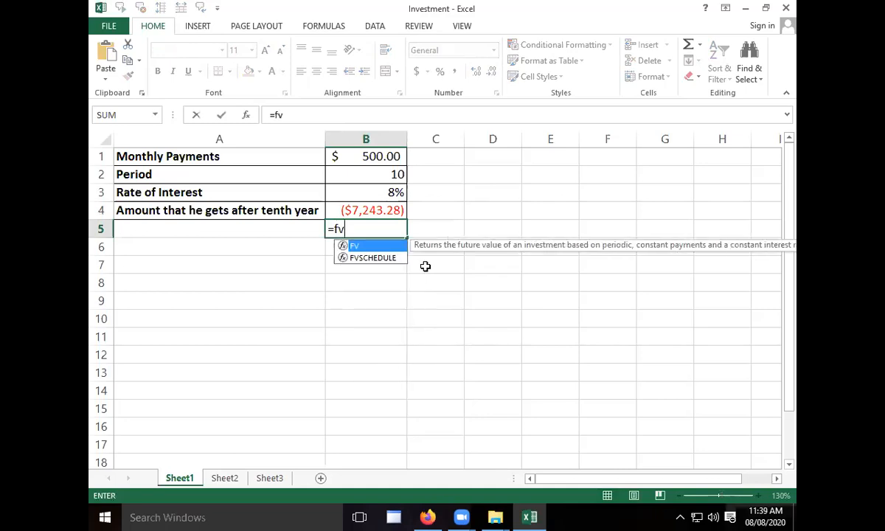
key(Tab)
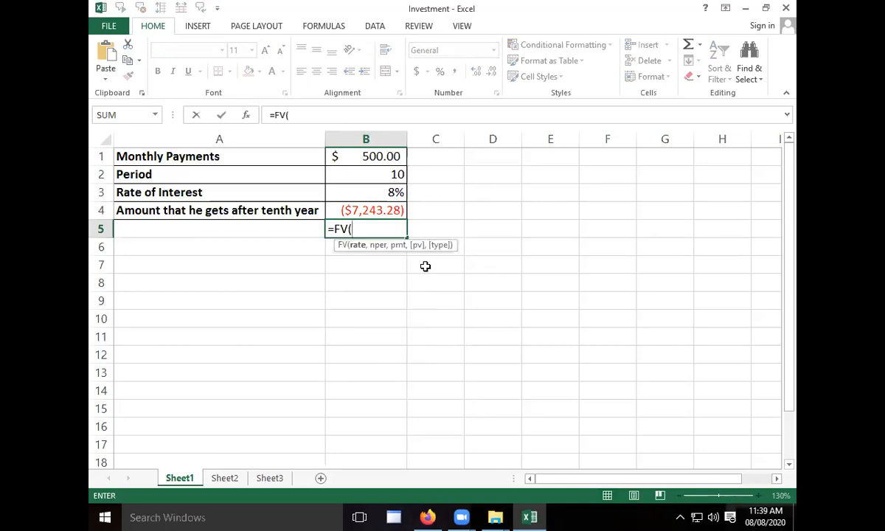
key(Up)
key(Up)
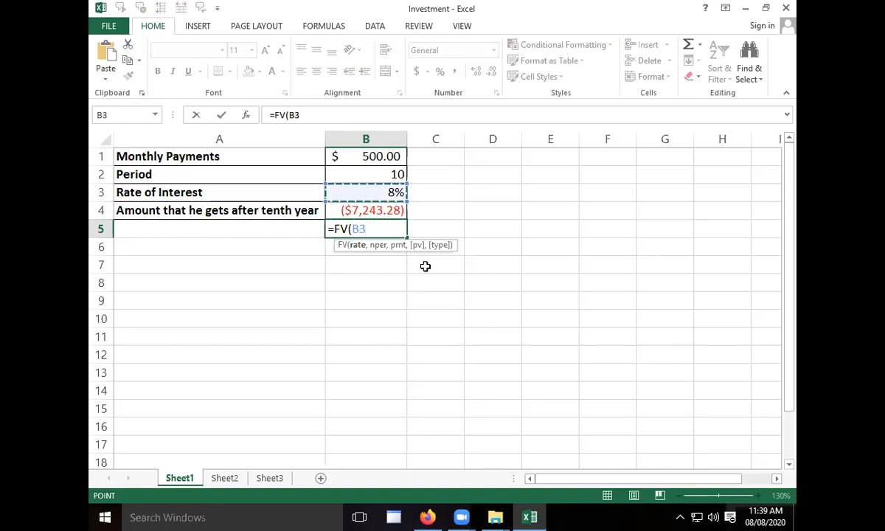
text(/)
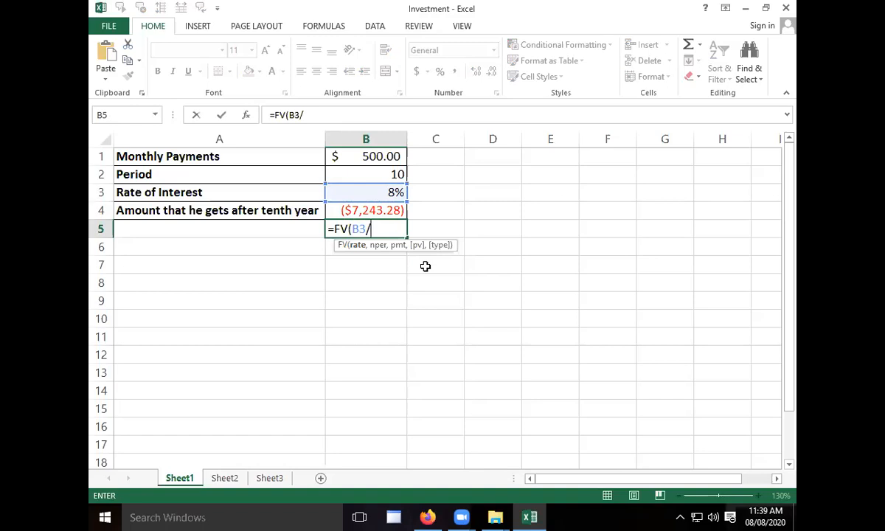
text(12,)
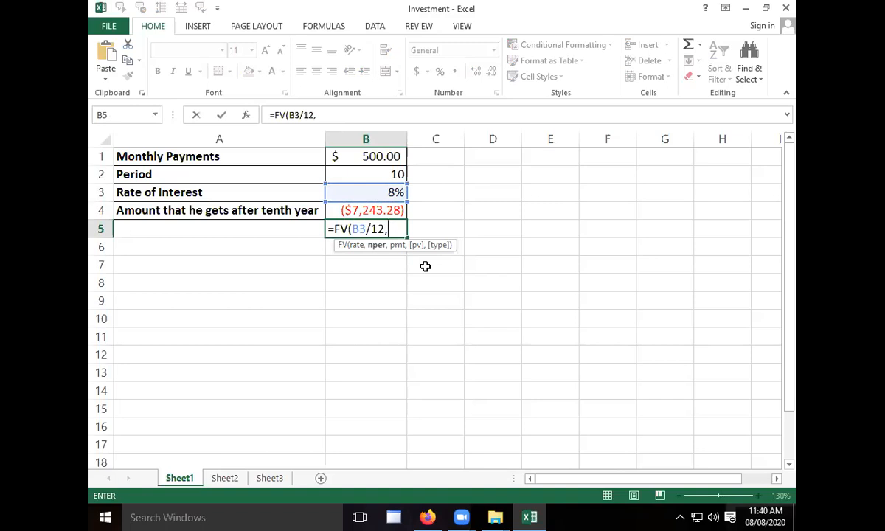
key(Up)
key(Up)
key(Up)
text(*12)
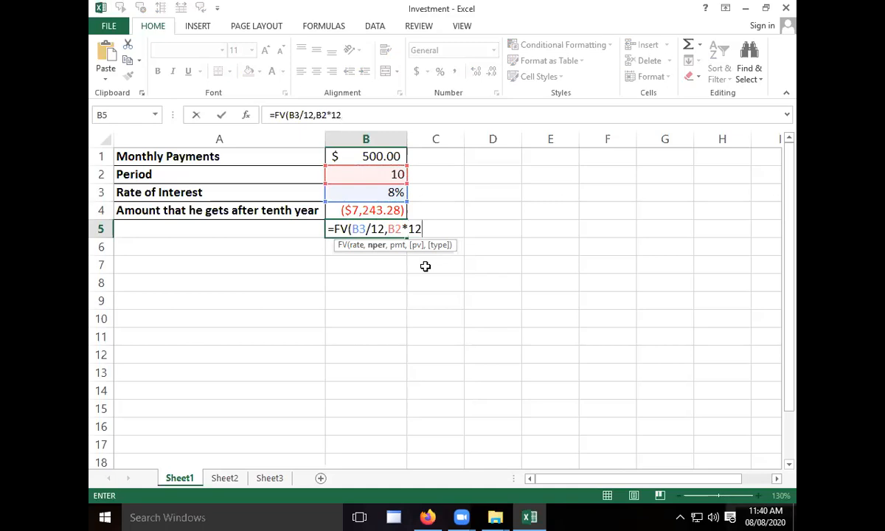
Add -B1 as the payment argument and complete the FV formula in B5
text(,-)
key(Up)
key(Up)
key(Up)
key(Up)
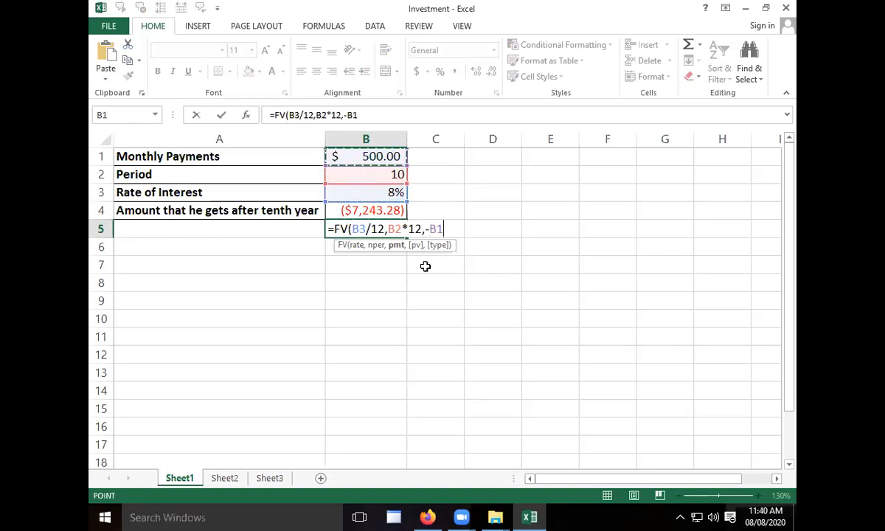
text())
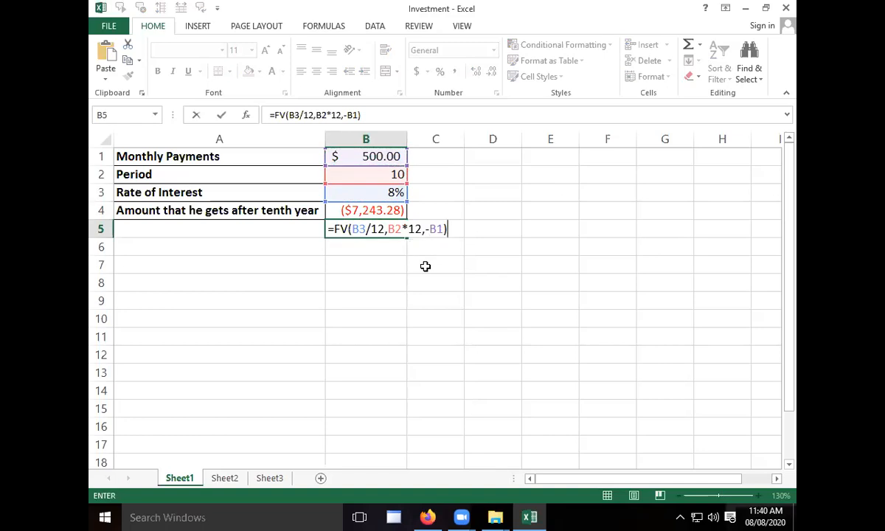
key(Return)
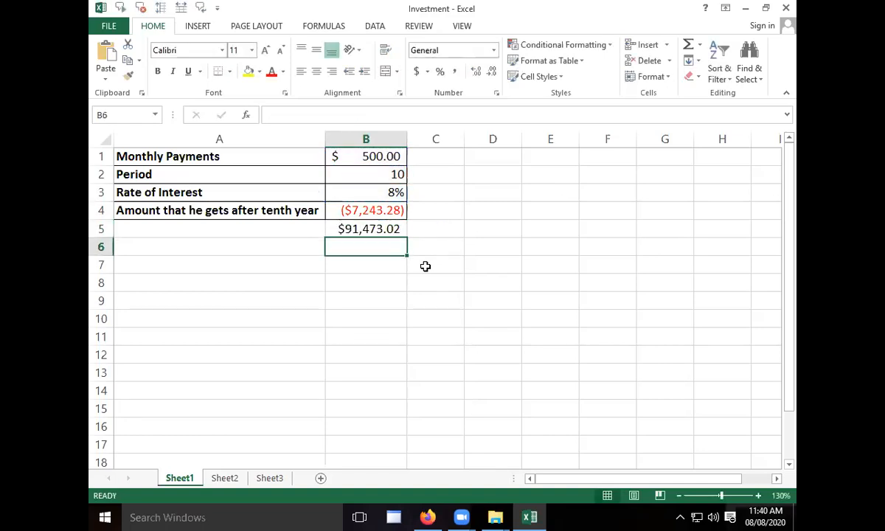
Clear the first FV formula from B4, beside the amount after tenth year label
key(Up)
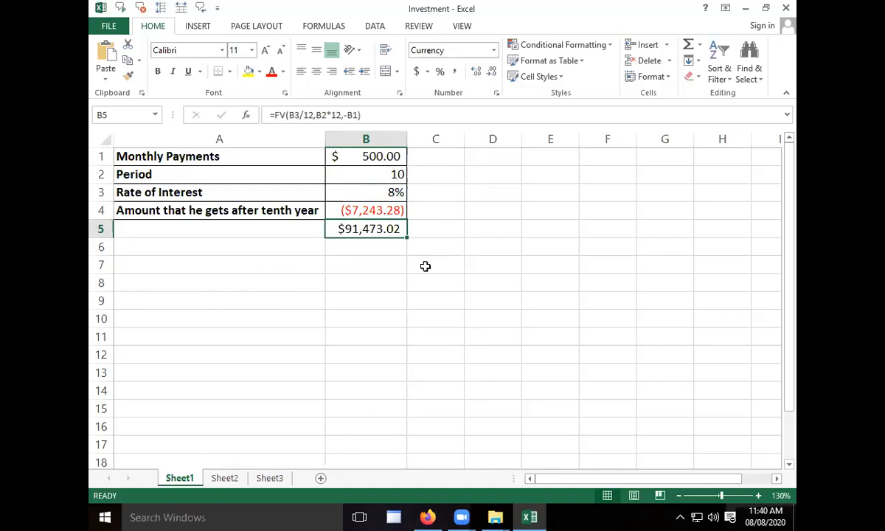
key(Up)
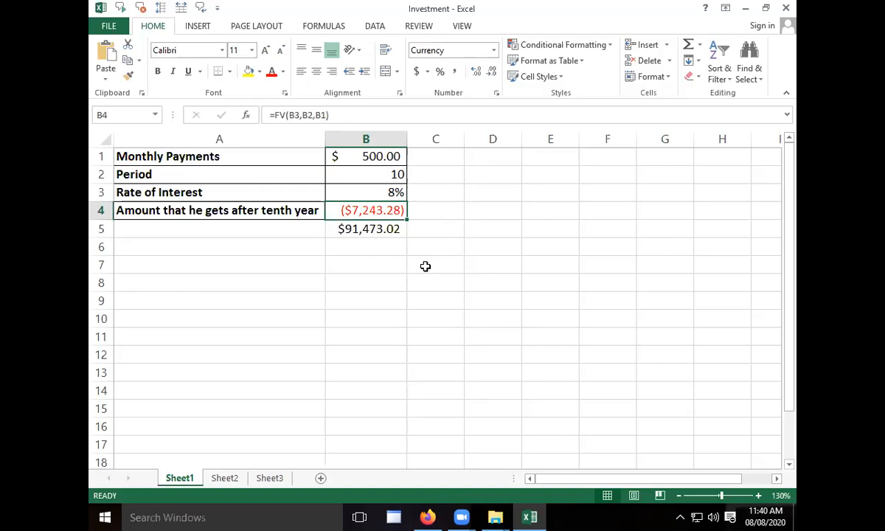
key(Delete)
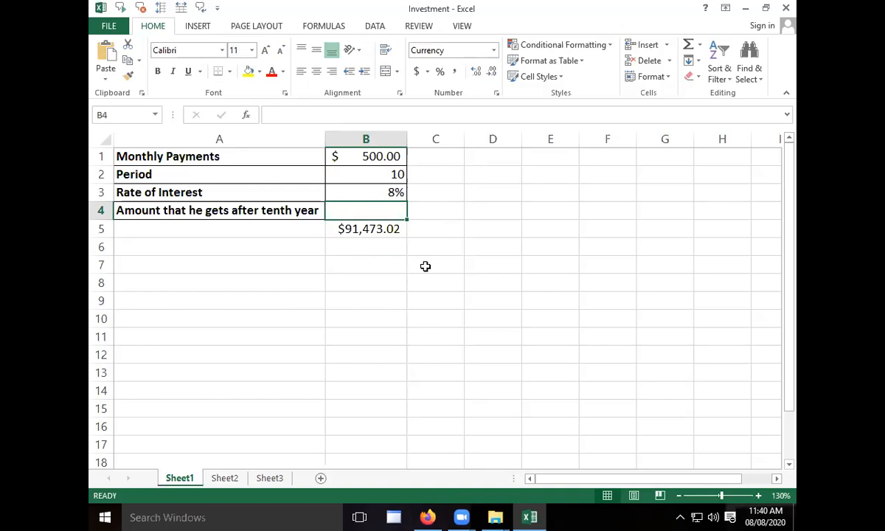
Examine the rate, period and payment references in the FV formula in B5
key(Down)
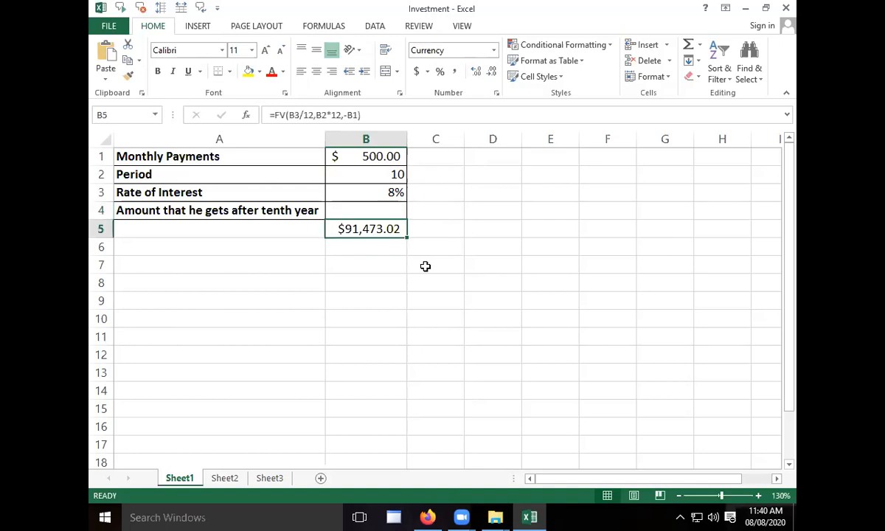
key(F2)
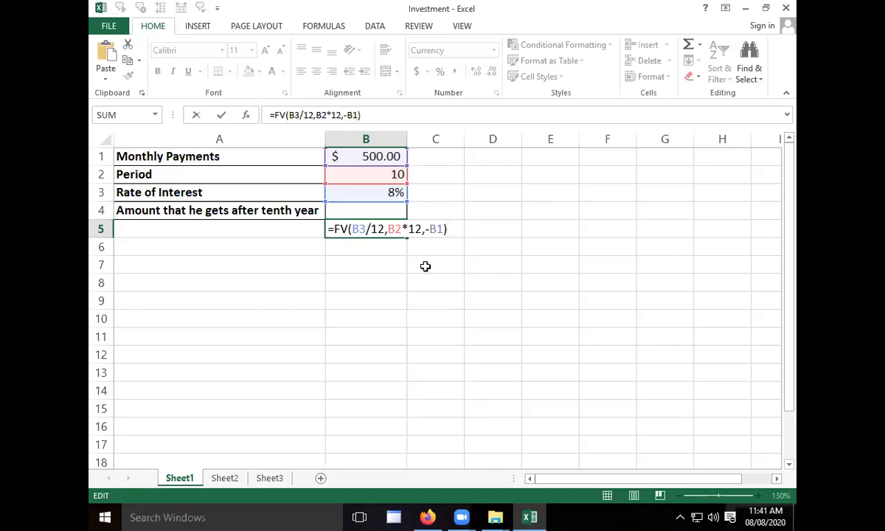
key(Return)
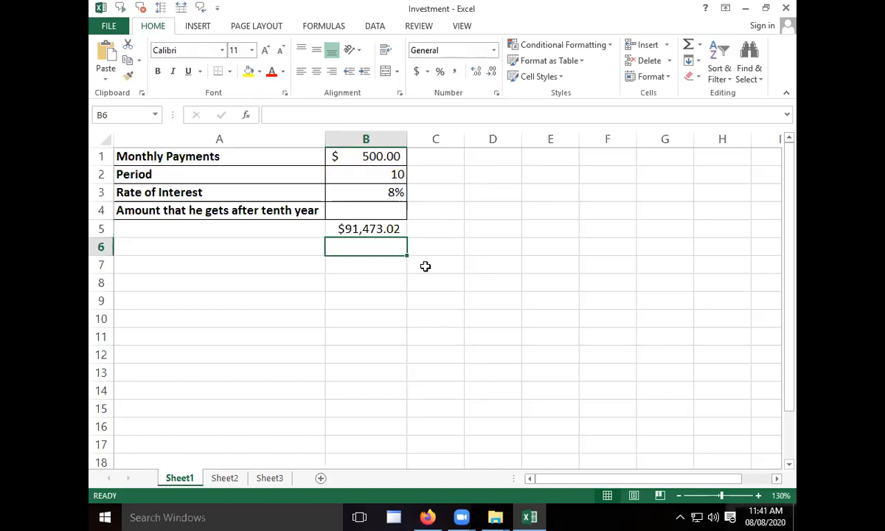
key(Up)
key(F2)
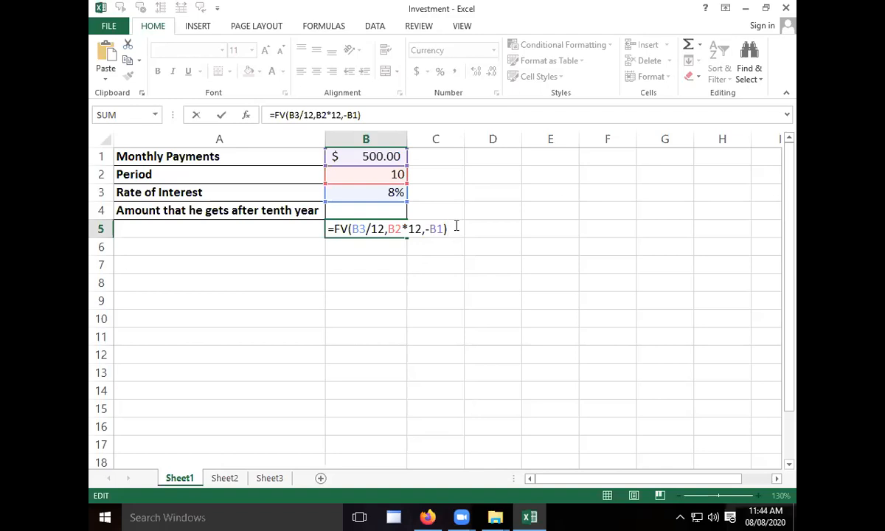
key(Return)
click(369, 303)
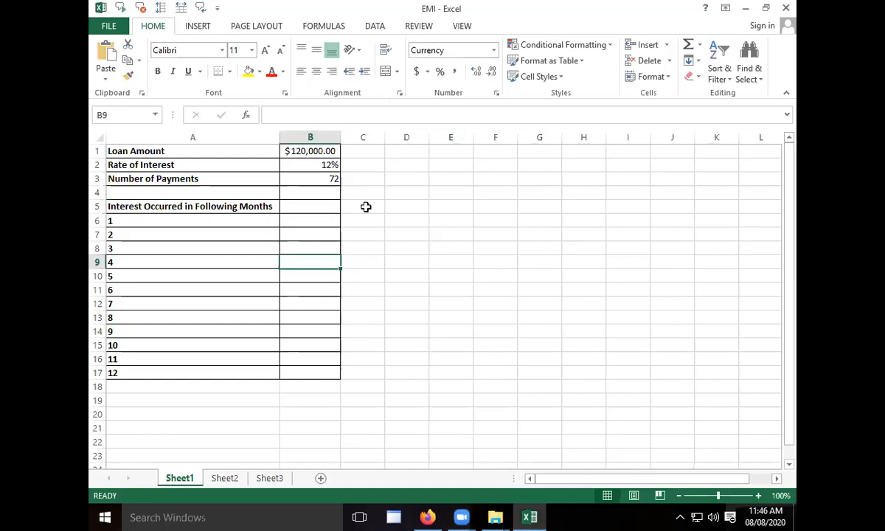
In the EMI workbook, fit column B's width to its contents so the loan amount shows in full
click(366, 235)
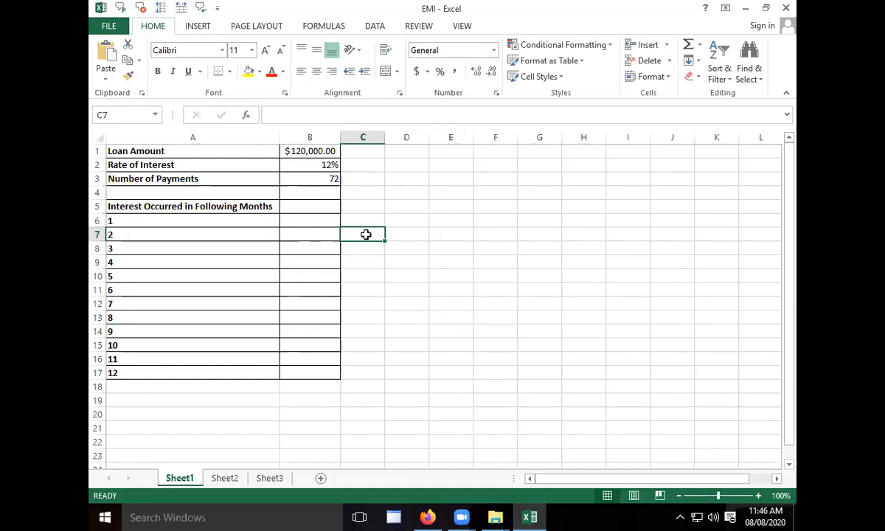
scroll(265, 309, up, 1)
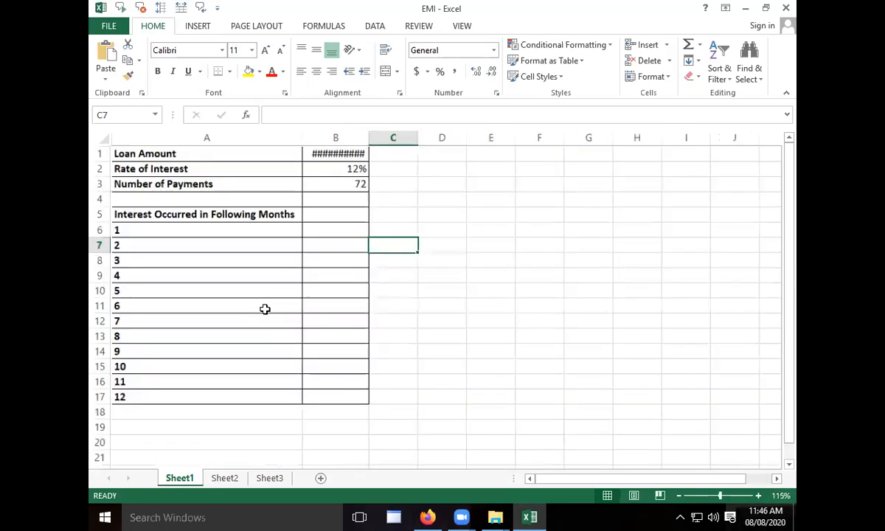
double_click(383, 138)
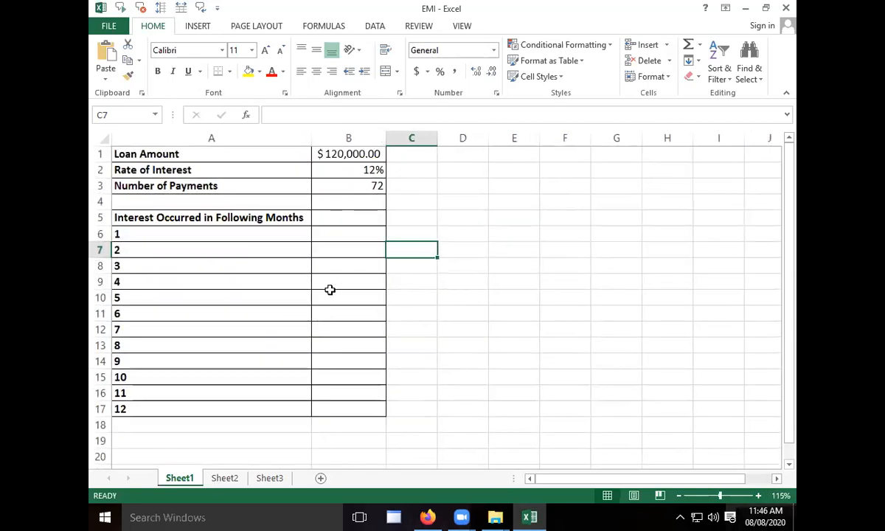
click(419, 304)
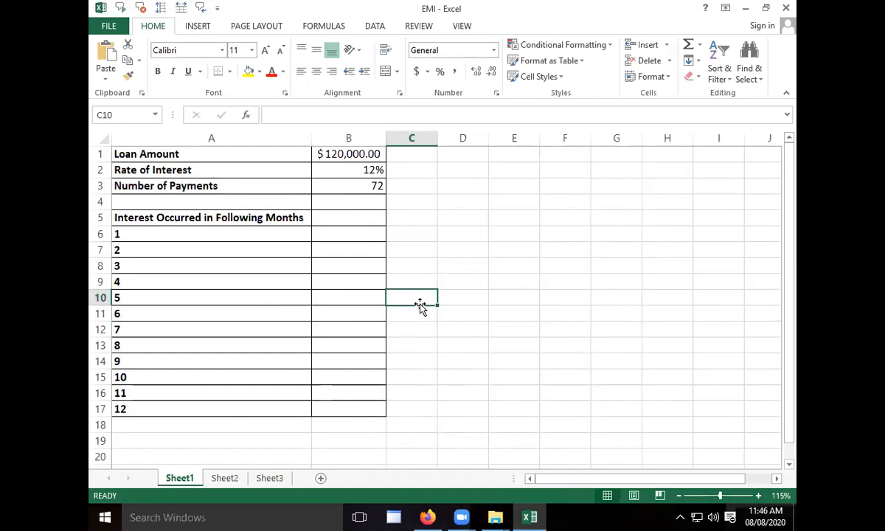
Fill the monthly interest cells B6:B17 with yellow
drag(349, 234, 357, 407)
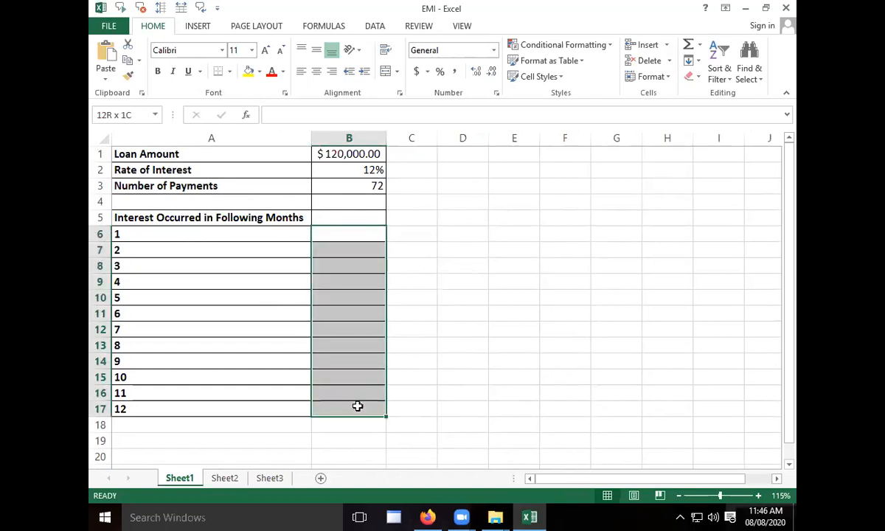
click(250, 72)
click(349, 235)
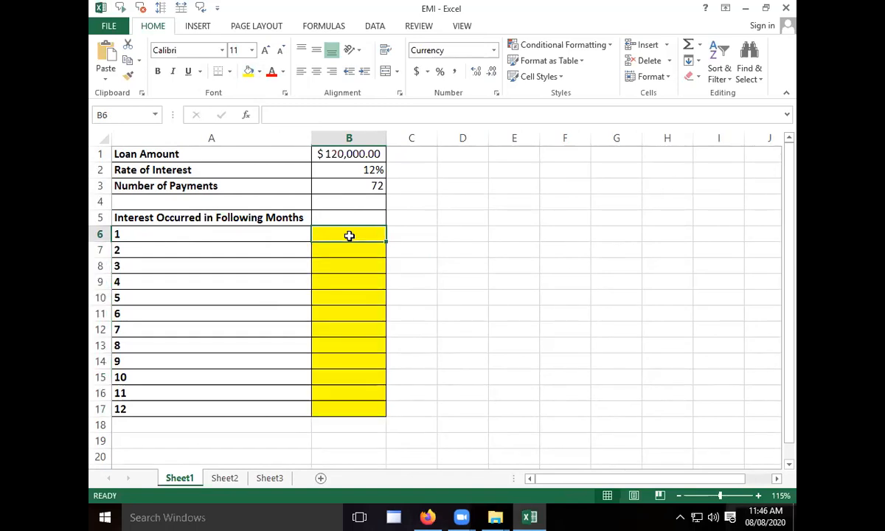
Make the loan amount, interest rate and number of payments values in B1:B3 bold
drag(359, 154, 347, 185)
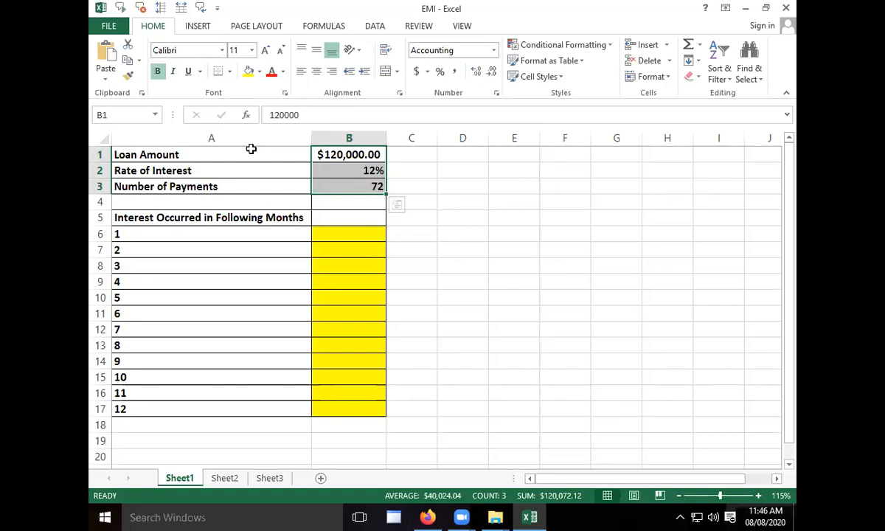
click(365, 245)
click(362, 231)
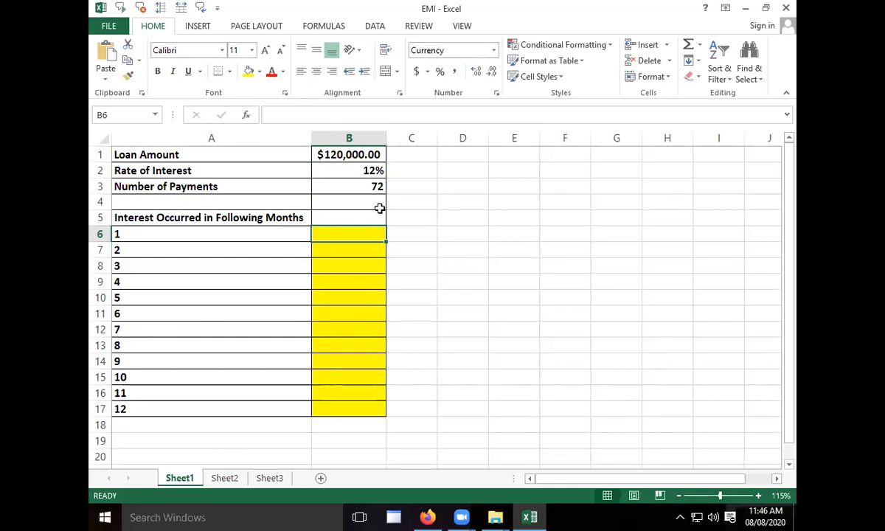
key(alt+Tab)
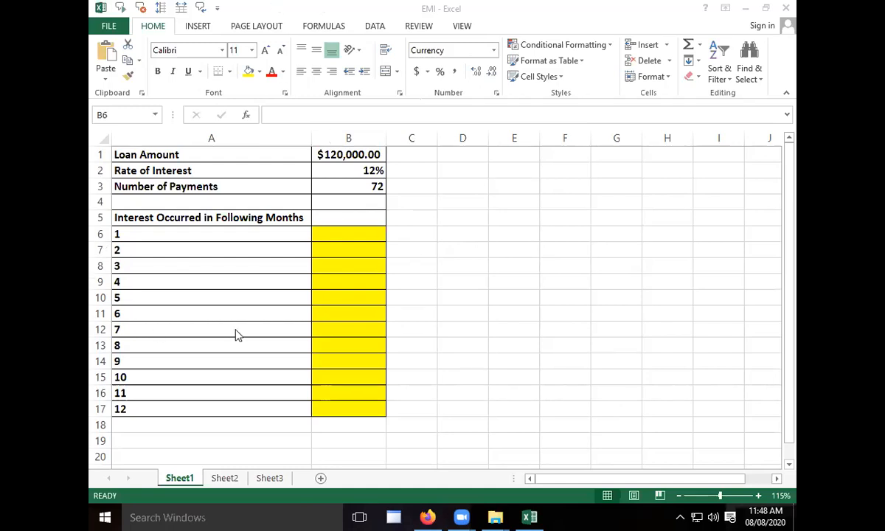
click(348, 236)
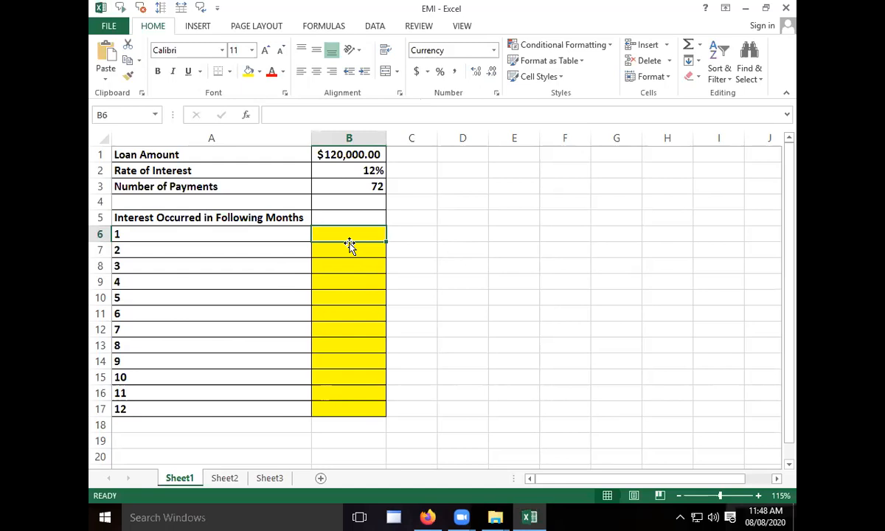
text(=ipmt)
key(Tab)
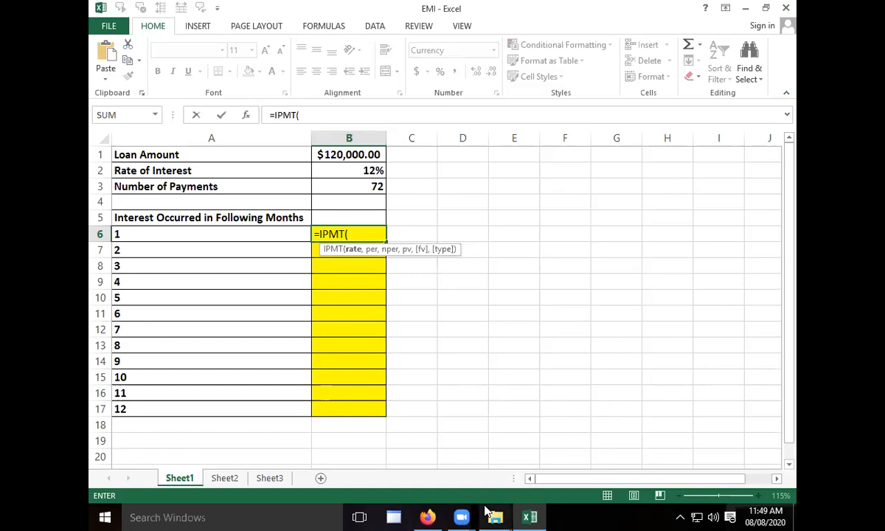
click(462, 517)
click(494, 469)
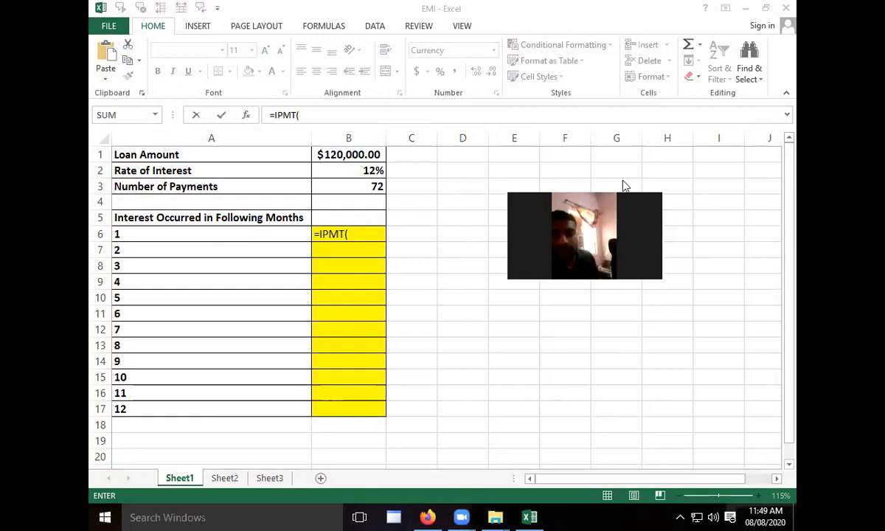
drag(623, 181, 547, 144)
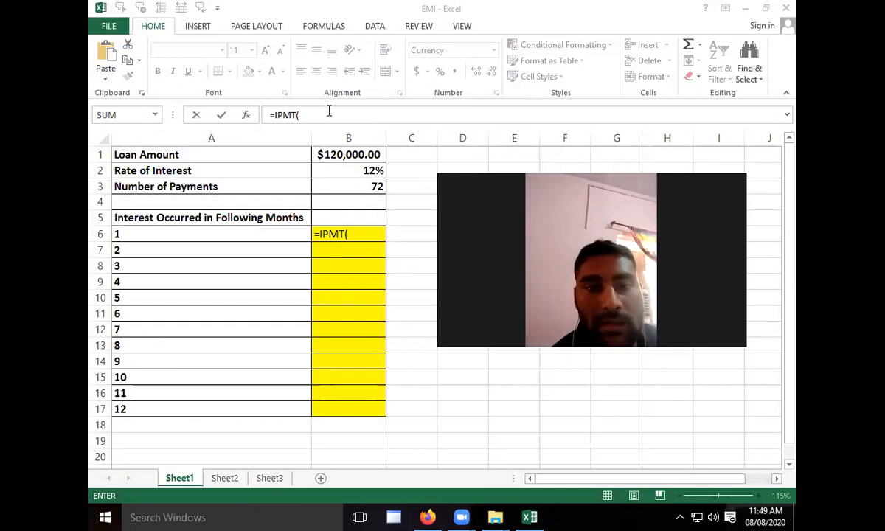
click(364, 232)
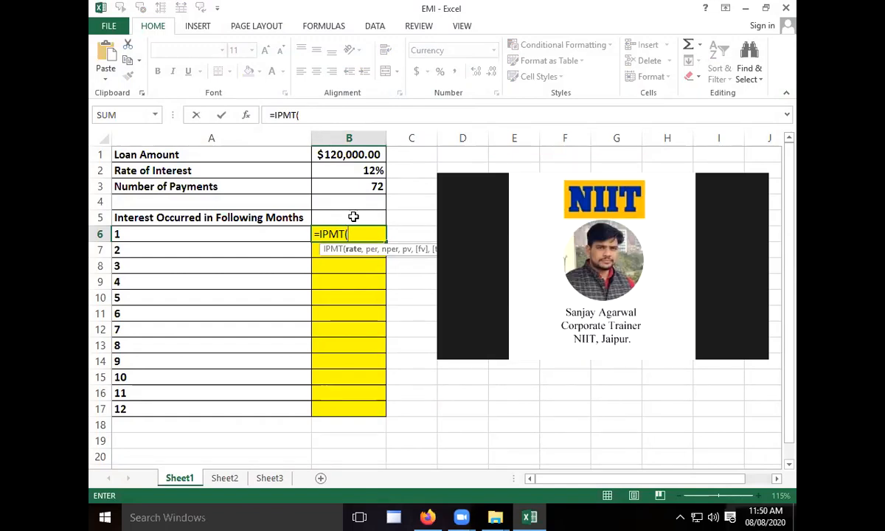
click(347, 171)
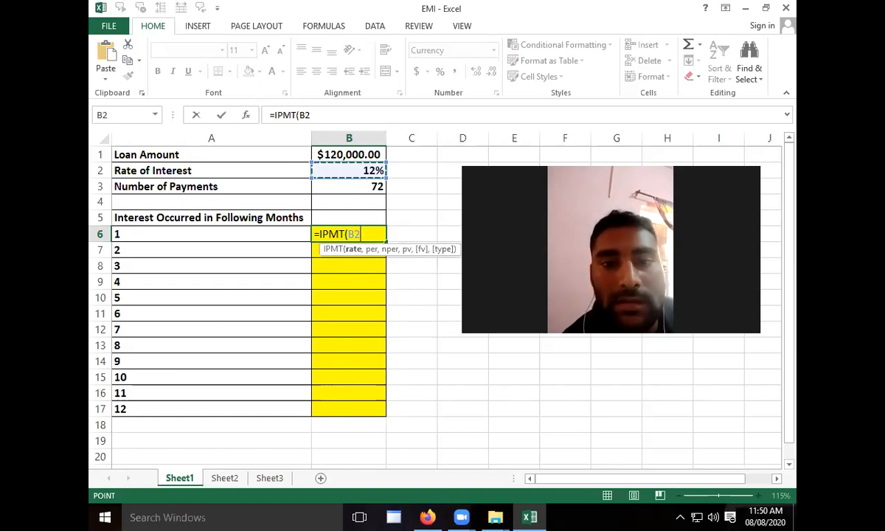
text(/12)
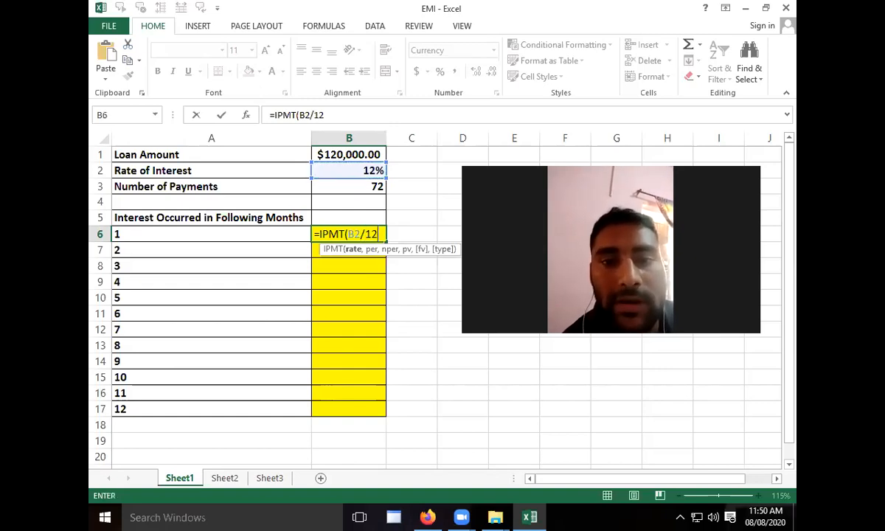
text(,)
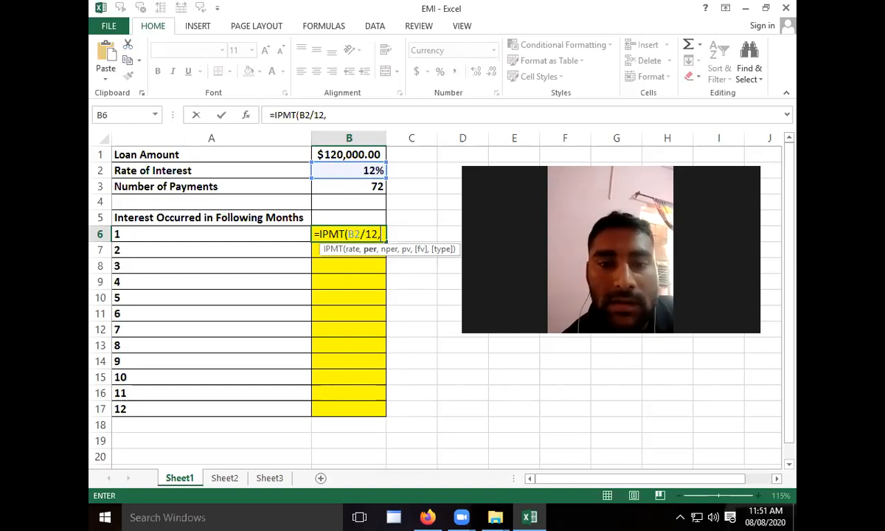
key(Up)
key(Up)
key(Up)
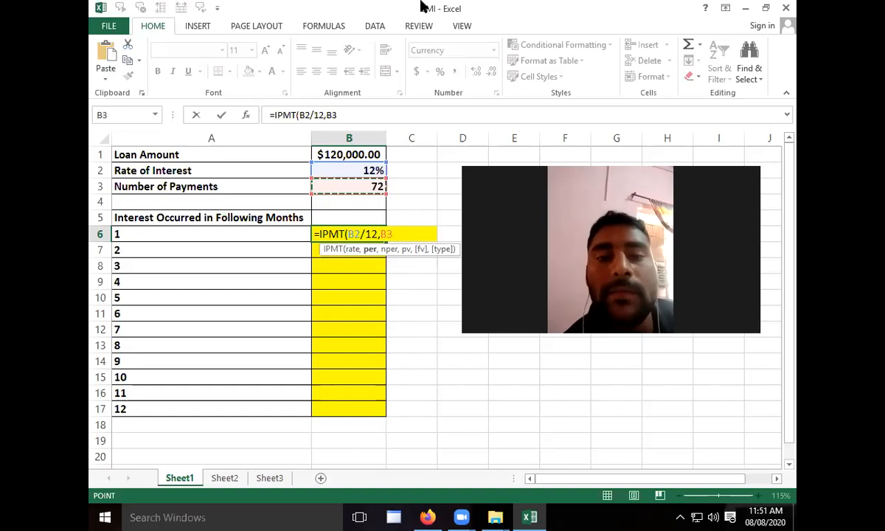
click(519, 134)
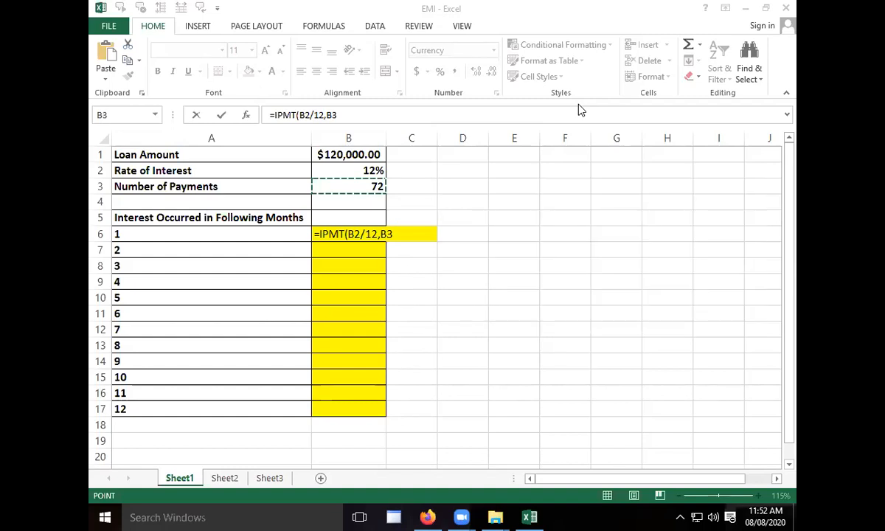
click(559, 323)
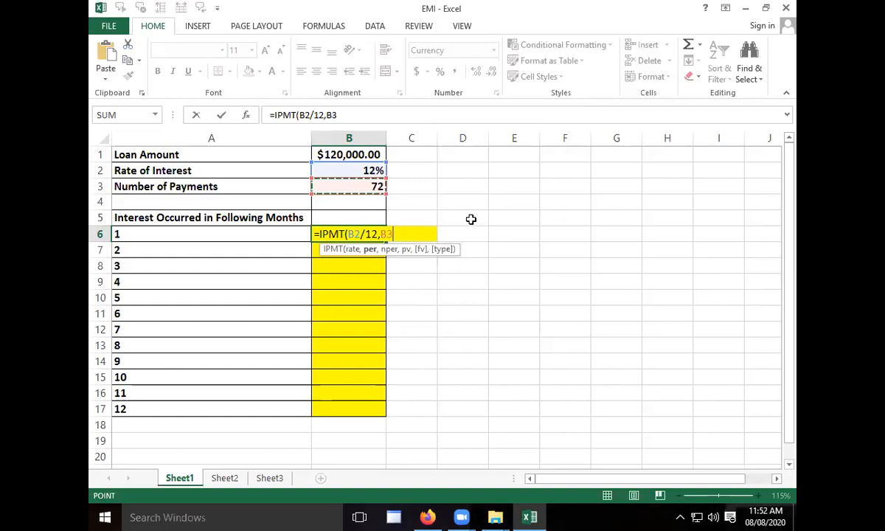
drag(393, 235, 317, 238)
click(316, 236)
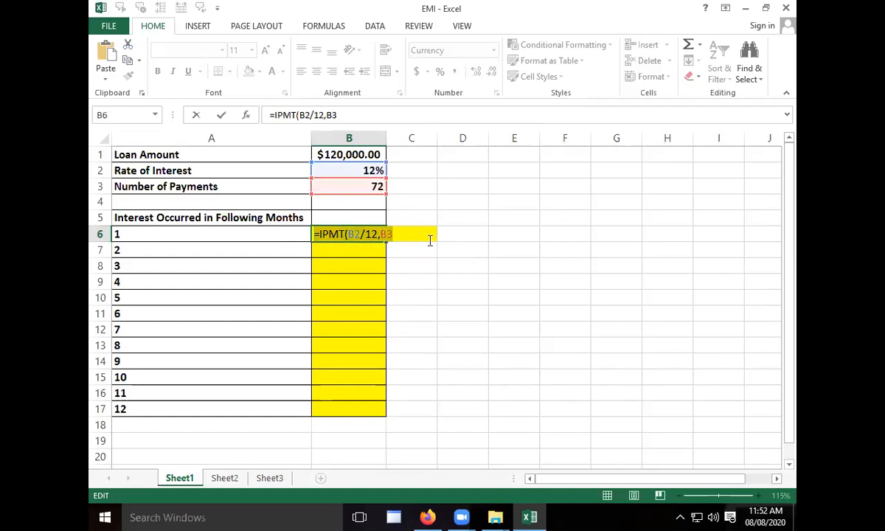
key(BackSpace)
click(376, 301)
Start an IPMT formula in B6 for month 1, with B2/12 as the rate argument
click(372, 233)
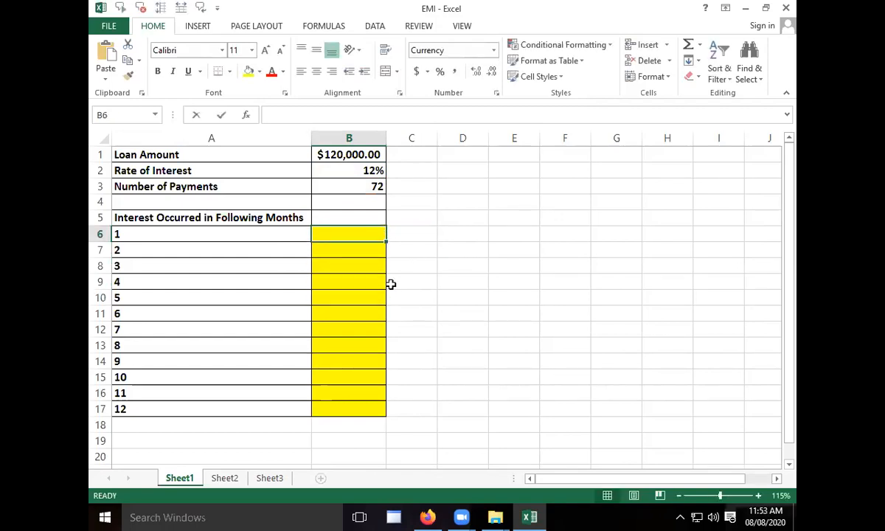
text(=ip)
text(t)
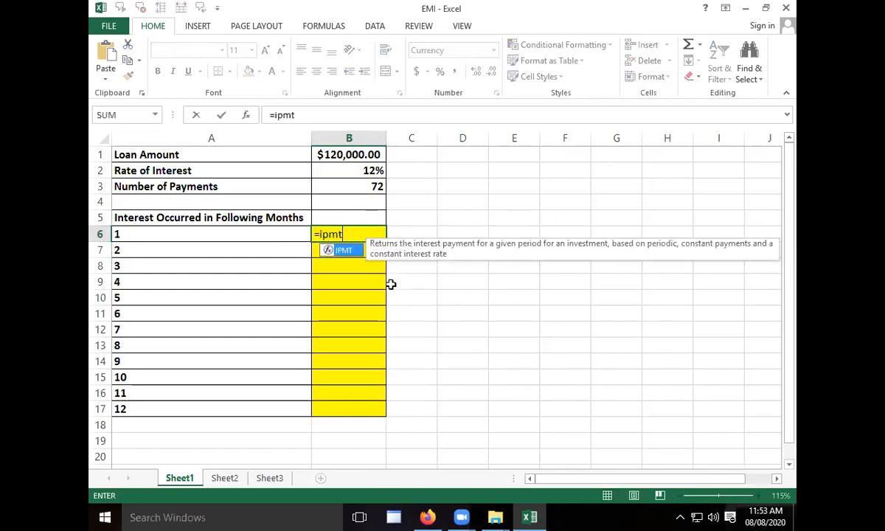
key(Tab)
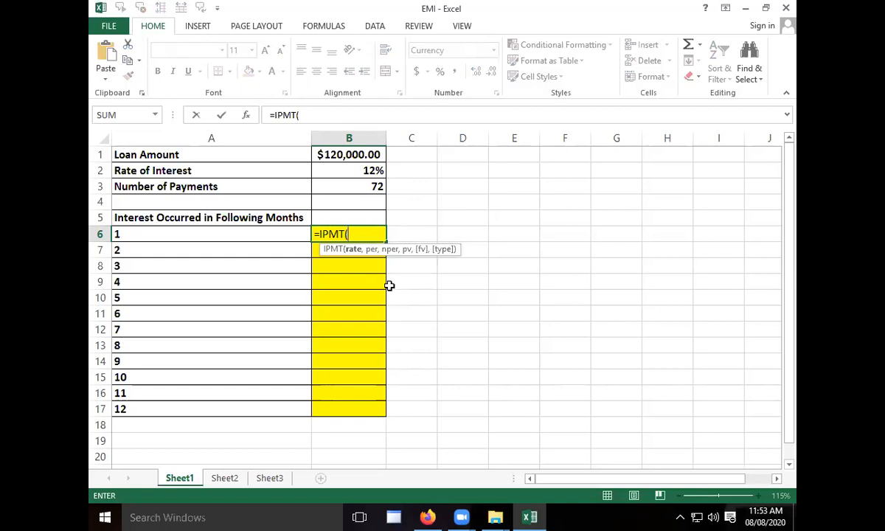
click(354, 172)
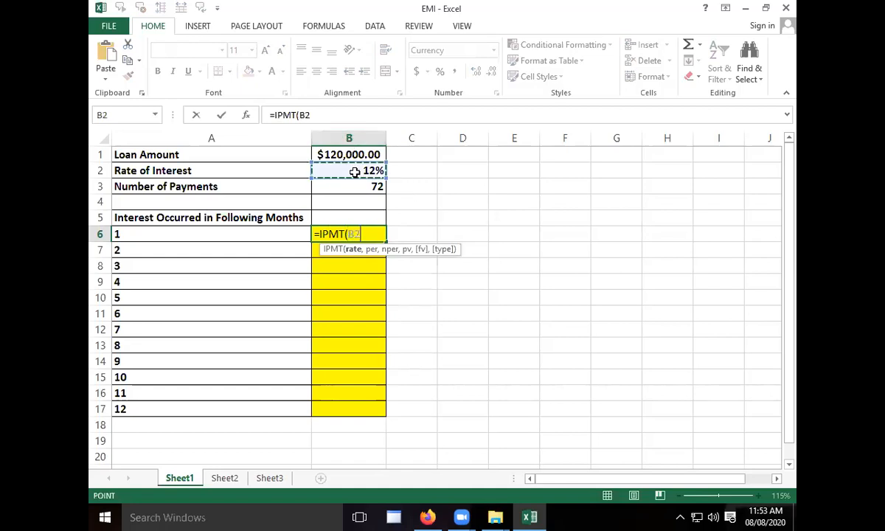
text(/12)
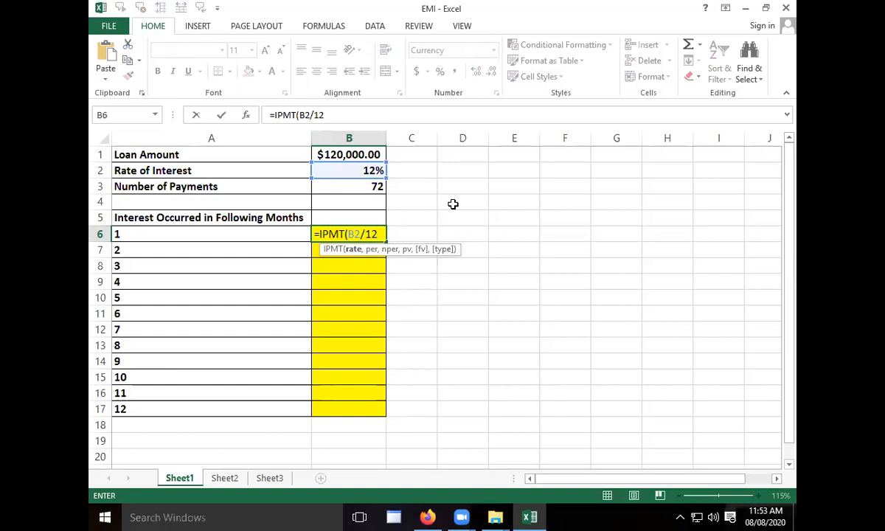
text(,)
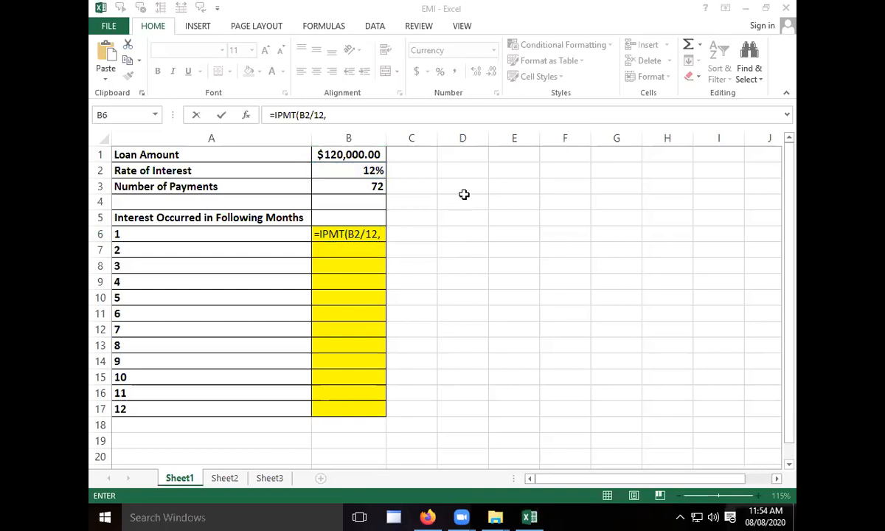
Add A6 as the period, B3 as the number of payments and -B1 as the present value, and complete the IPMT formula in B6
click(382, 233)
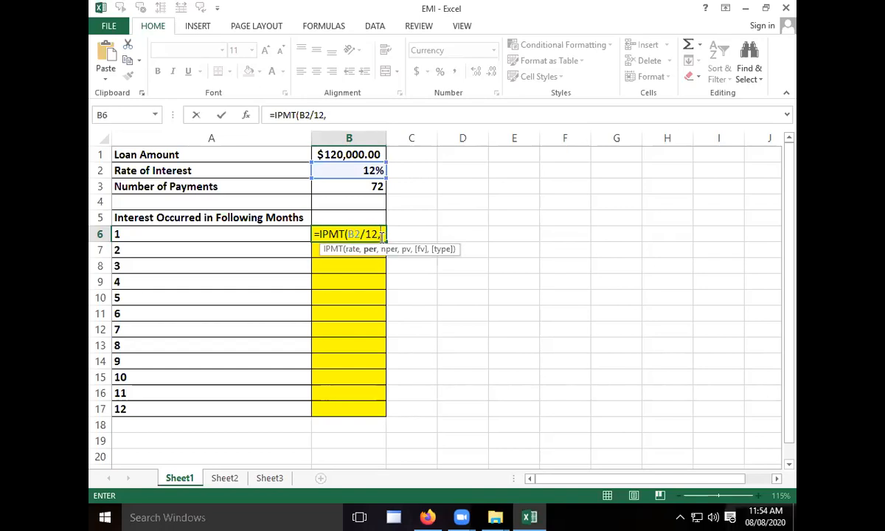
click(183, 230)
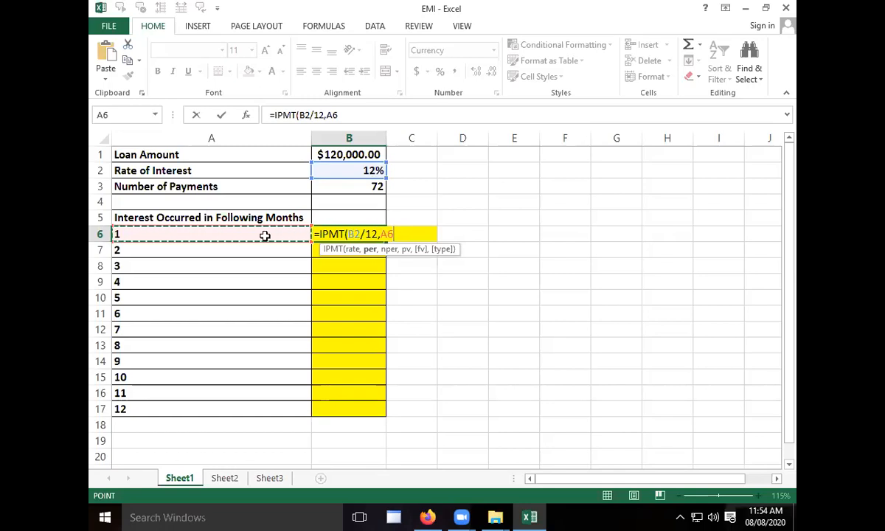
text(,)
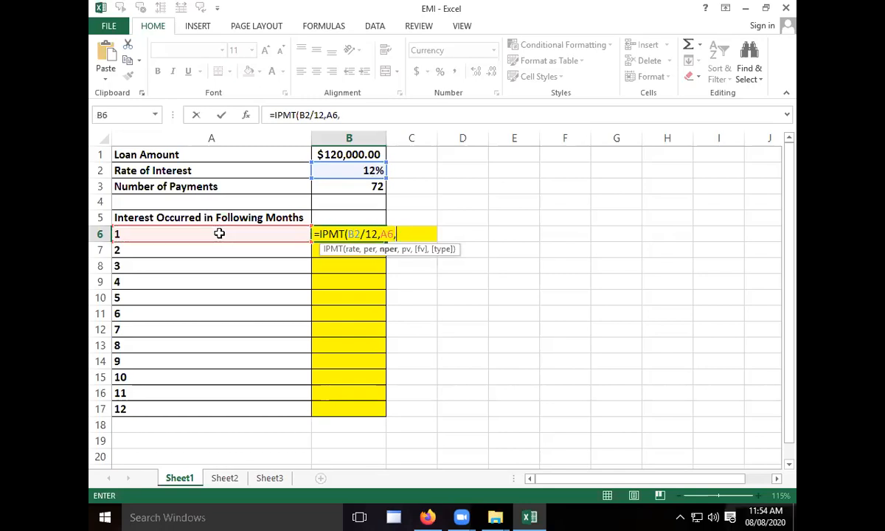
click(353, 188)
text(,-)
click(324, 153)
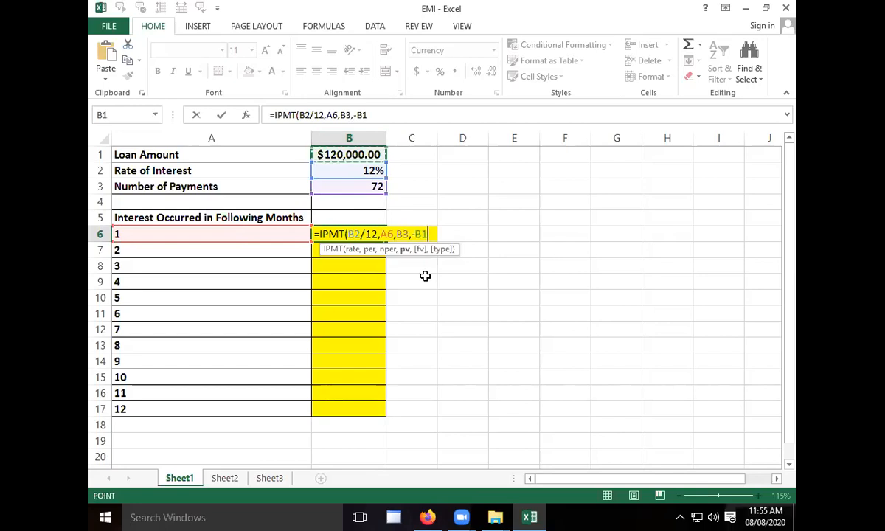
text())
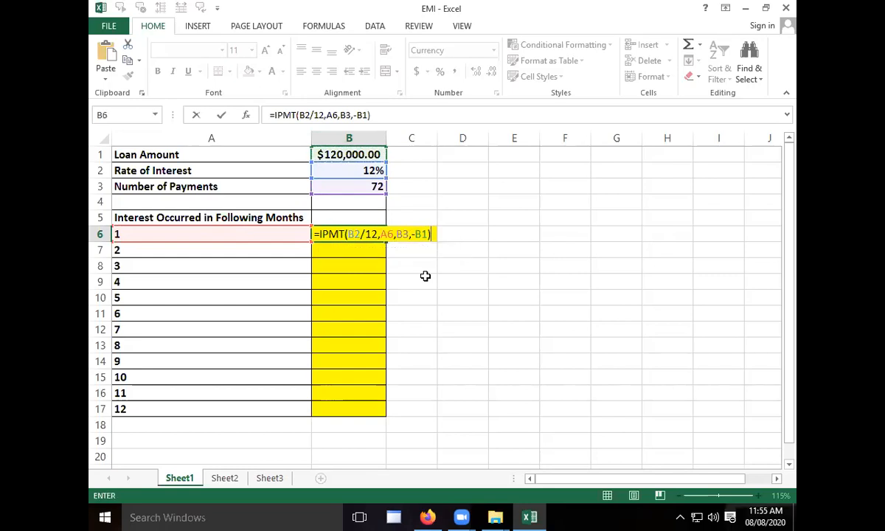
key(Return)
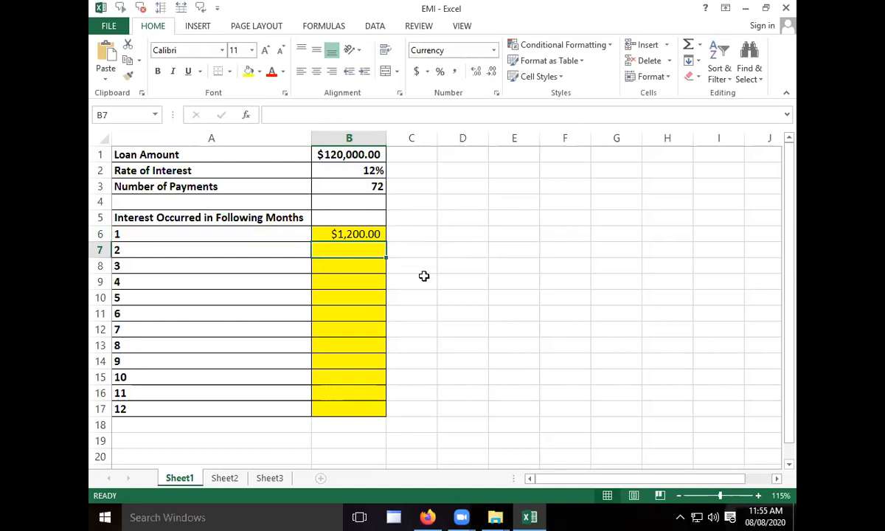
Copy the IPMT formula from B6 down through B17 for the remaining months
click(340, 234)
drag(384, 241, 381, 411)
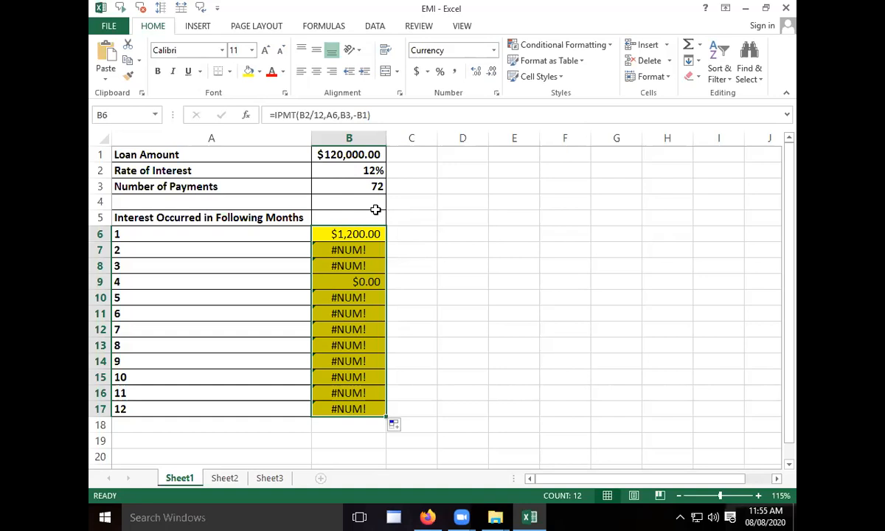
click(397, 266)
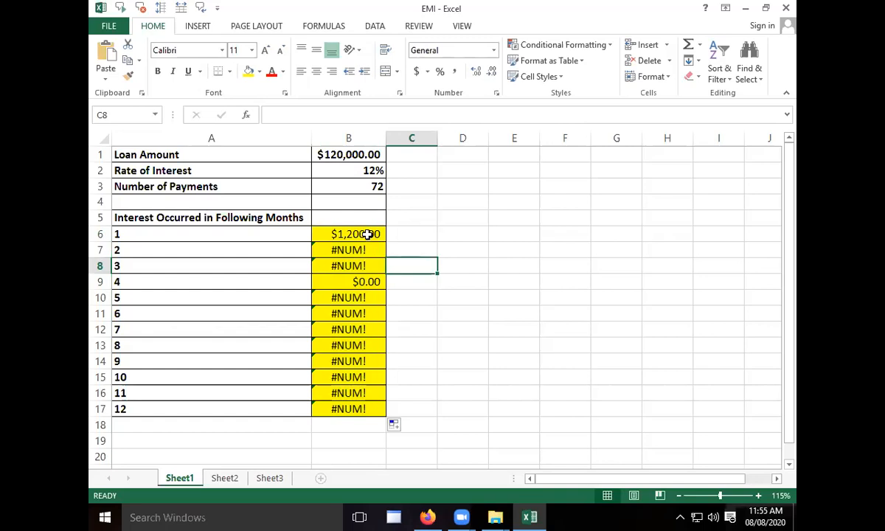
Make the B2, B3 and B1 references in the IPMT formula in B6 absolute, keeping A6 relative
double_click(367, 234)
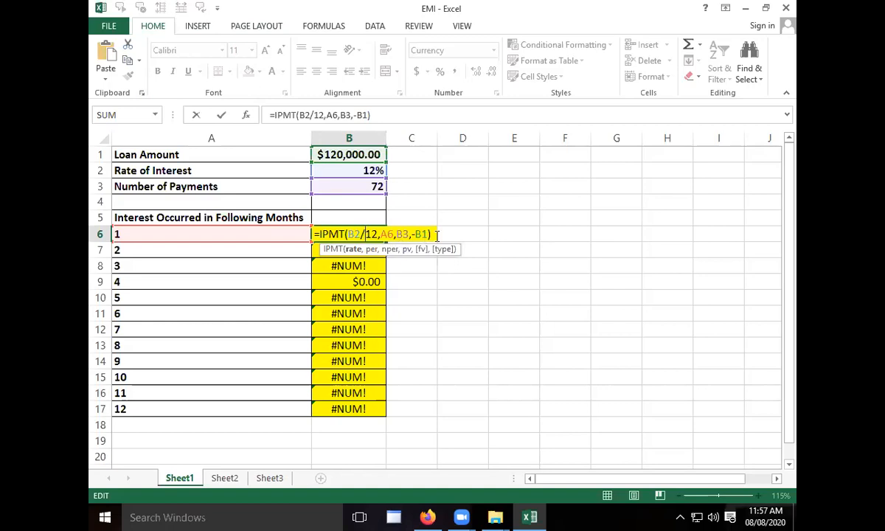
click(437, 234)
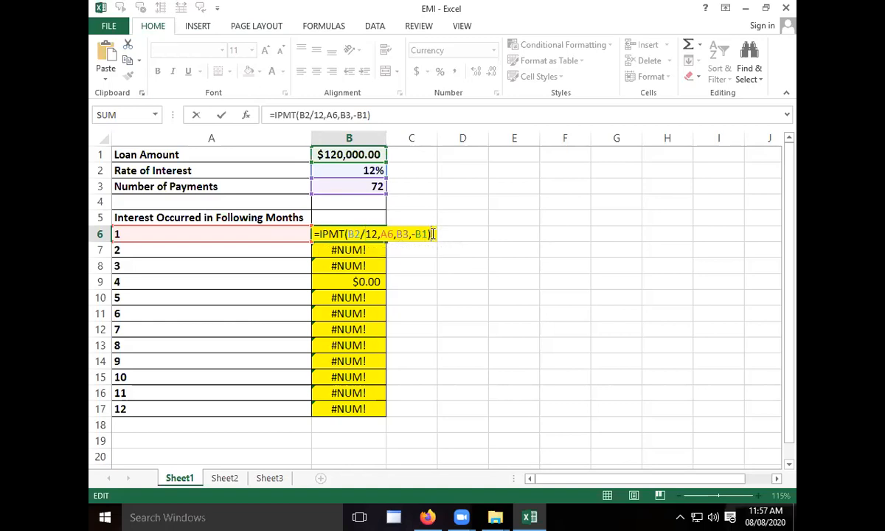
drag(433, 234, 349, 233)
click(355, 234)
click(422, 234)
click(435, 233)
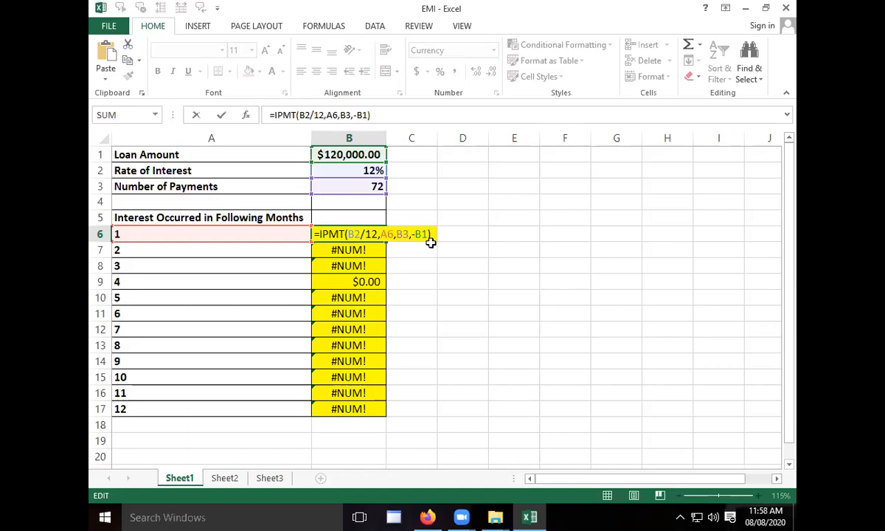
click(354, 232)
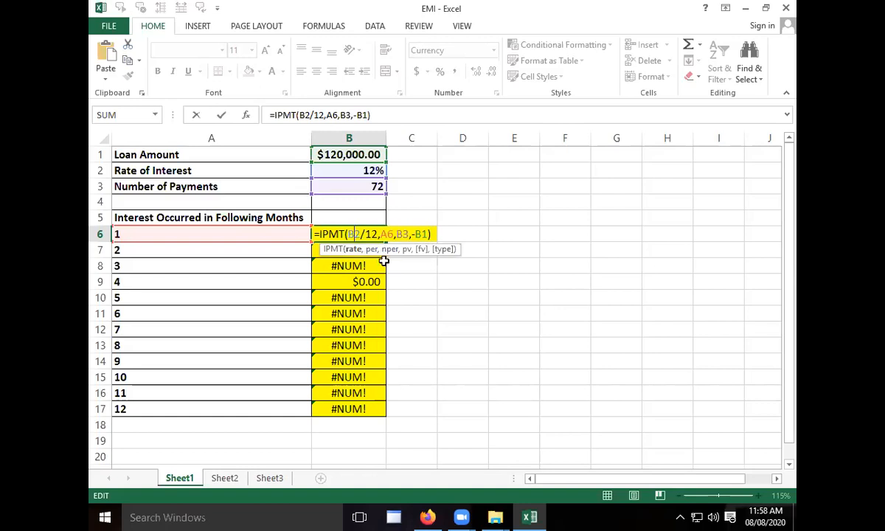
key(F4)
click(416, 234)
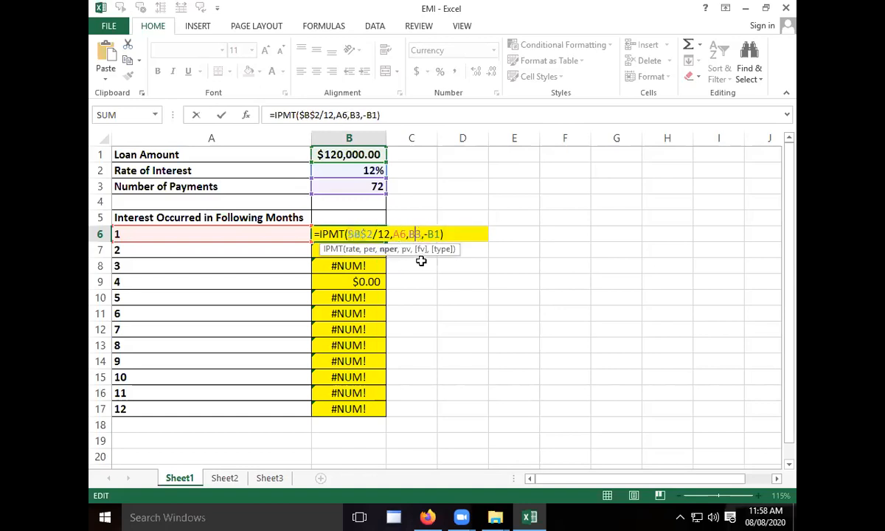
key(F4)
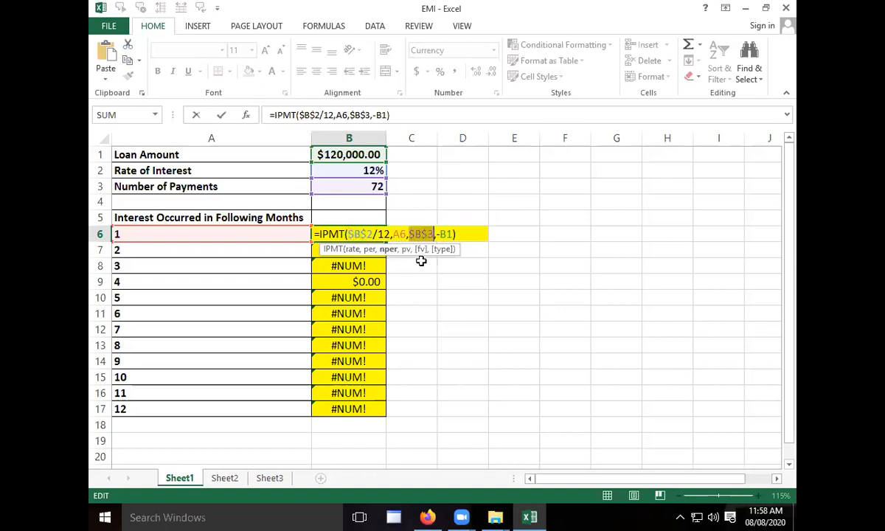
click(447, 234)
key(F4)
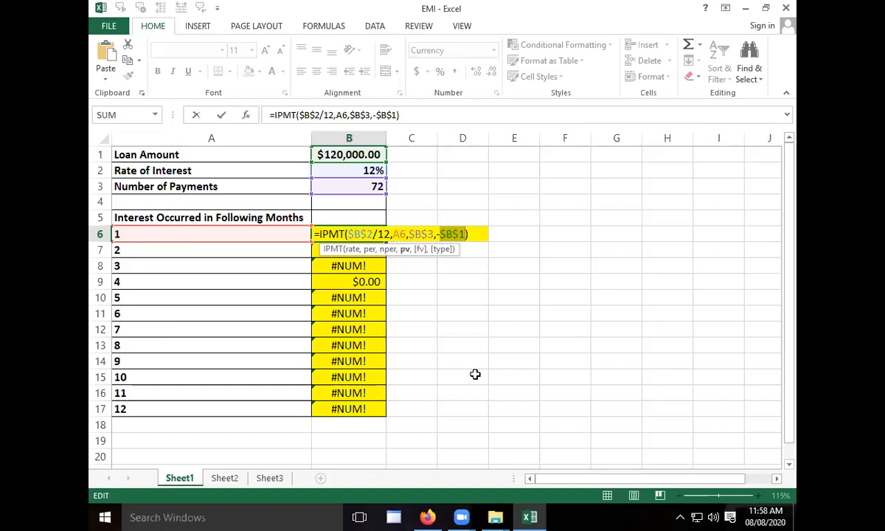
key(Return)
Fill the revised IPMT formula from B6 down through B17 and review the formula in B6
click(374, 233)
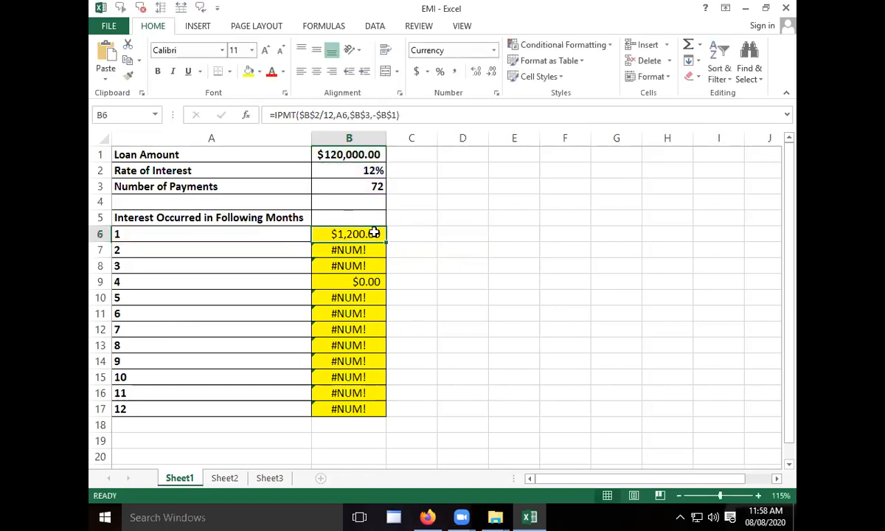
double_click(385, 242)
click(414, 280)
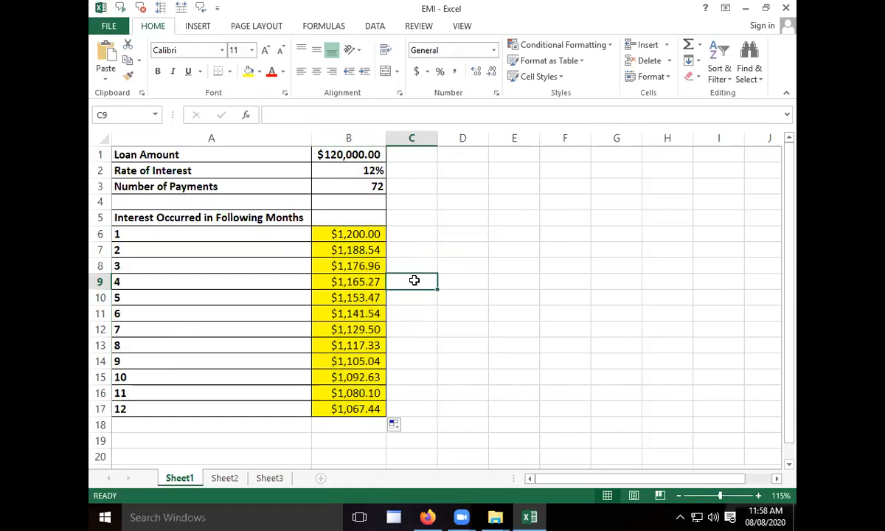
double_click(361, 234)
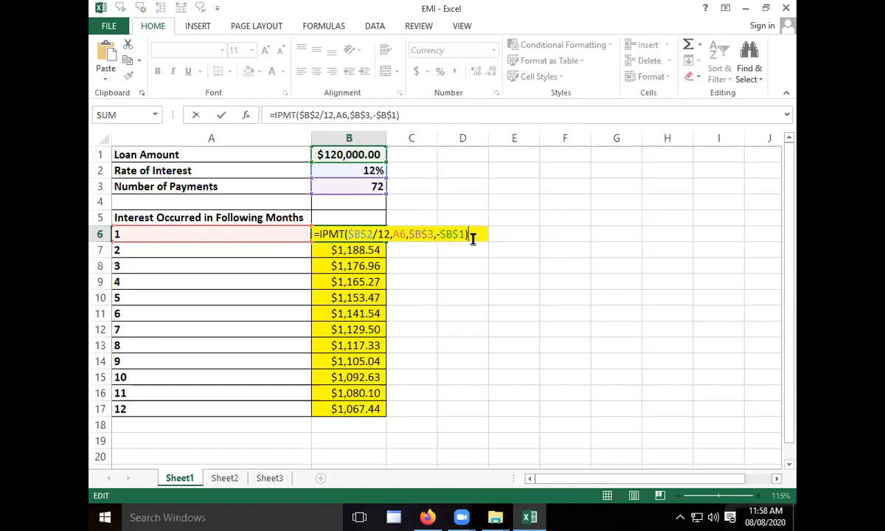
key(Return)
click(431, 311)
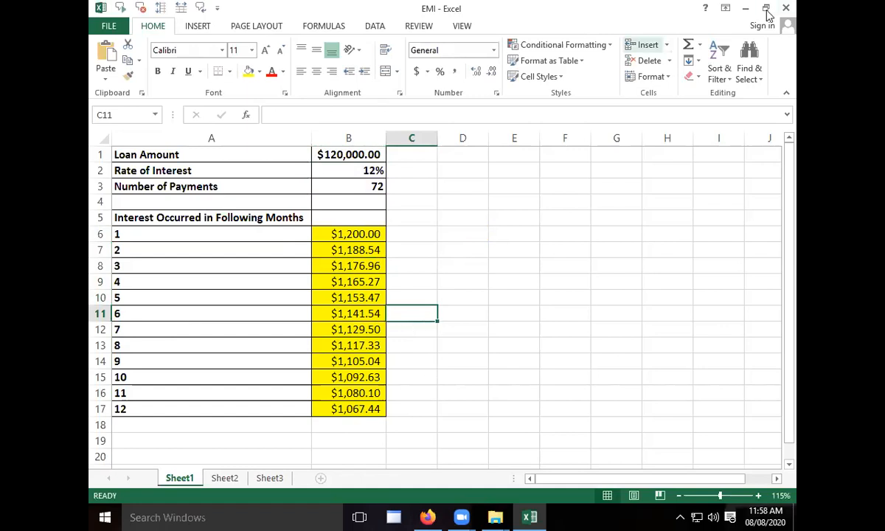
Switch to the Duration workbook and start an NPER formula in B4 with B3/12 as the rate and -B2 as the payment
click(470, 82)
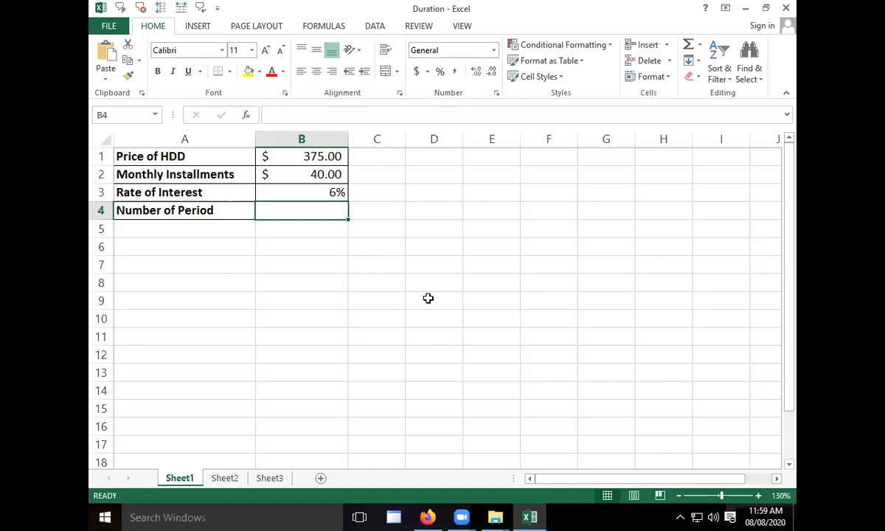
ctrl+scroll(428, 298, up, 1)
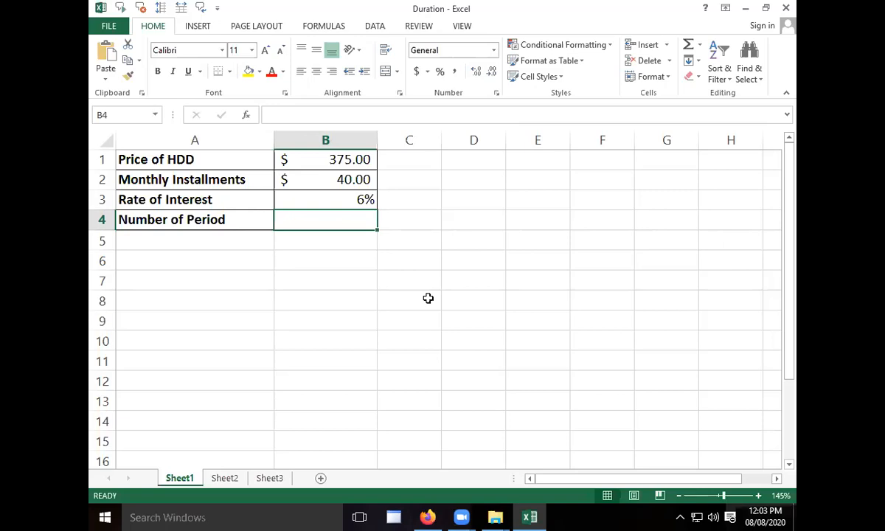
text(=nper)
key(Tab)
key(Up)
text(/)
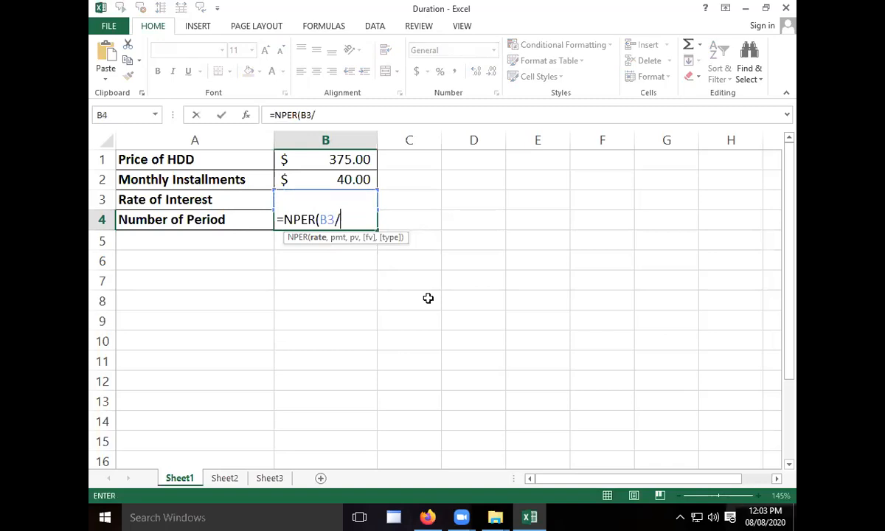
text(12,-)
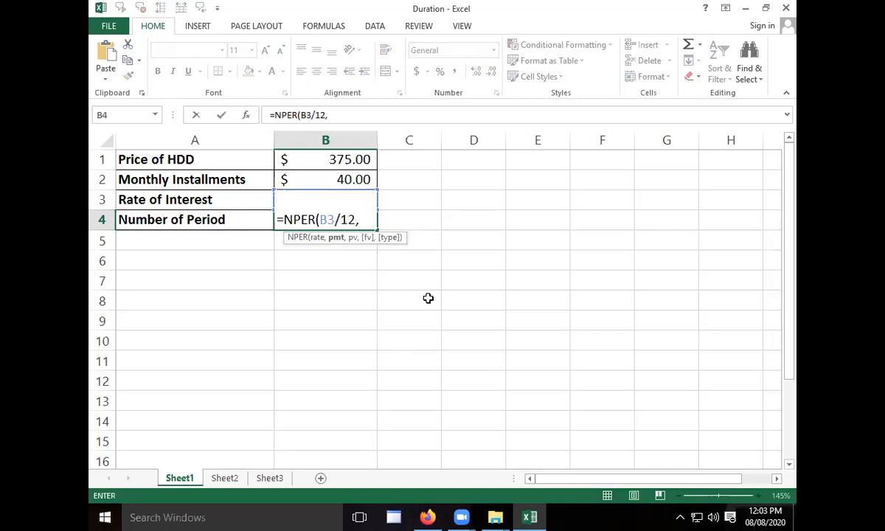
key(Up)
key(Up)
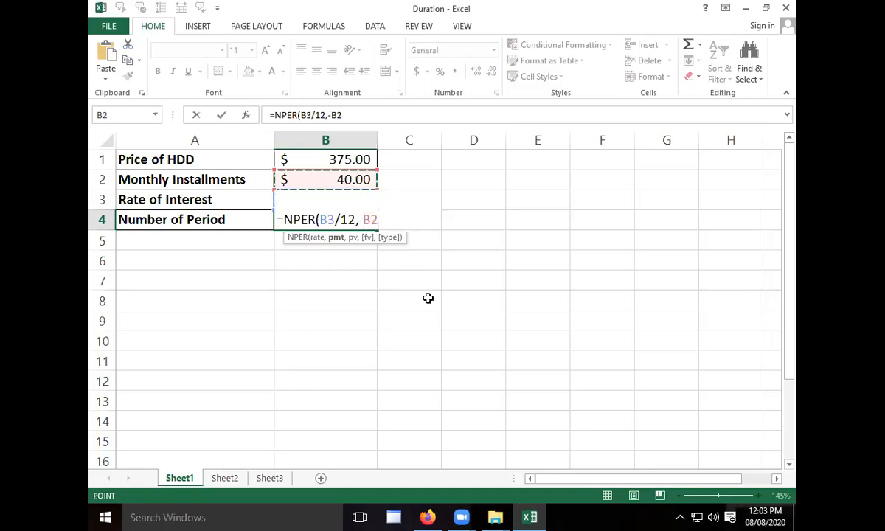
Add B1 as the present value and complete the NPER formula in B4
text(,)
key(Up)
key(Up)
key(Up)
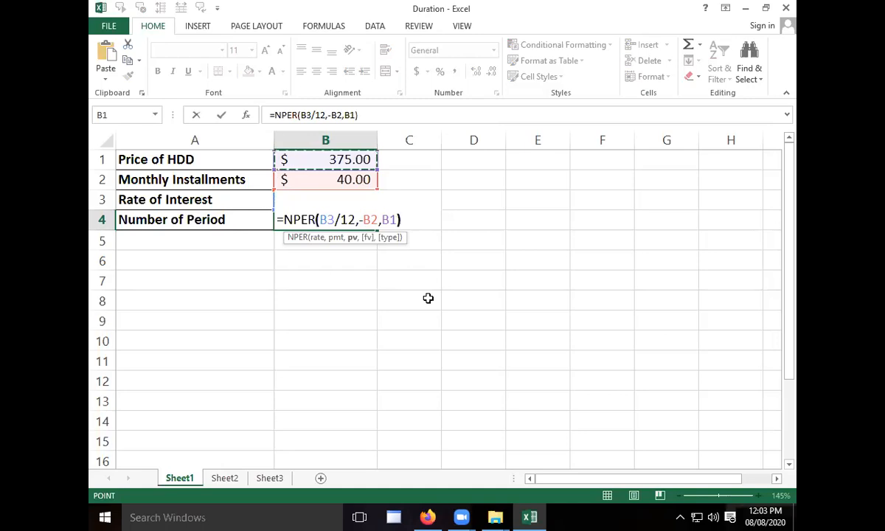
text())
key(Return)
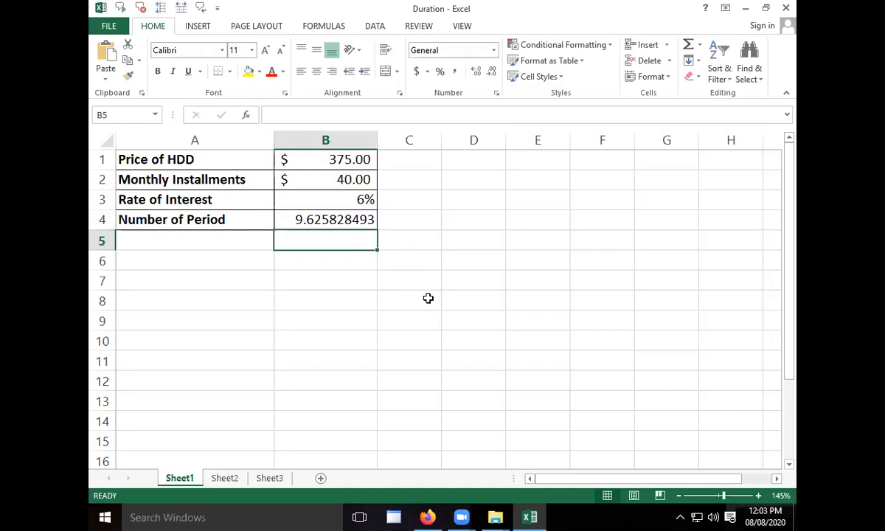
Review the rate, payment and present value arguments of the NPER formula in B4
click(321, 218)
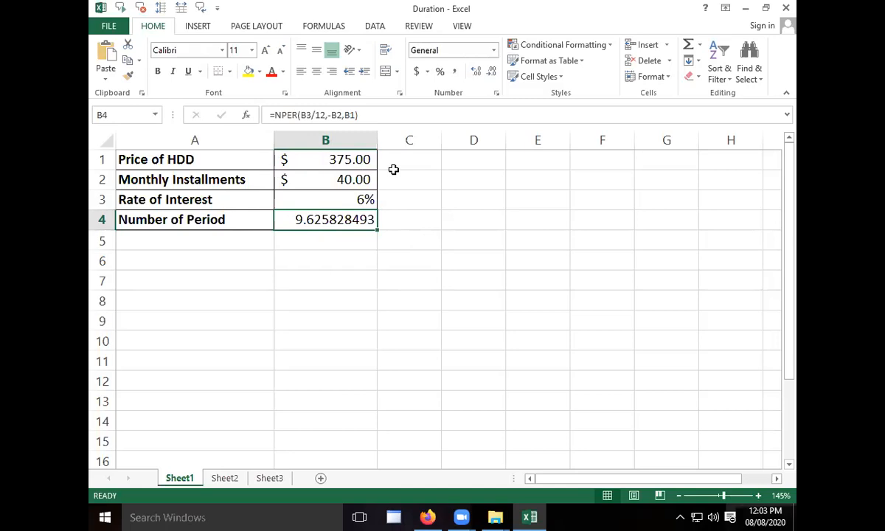
double_click(346, 218)
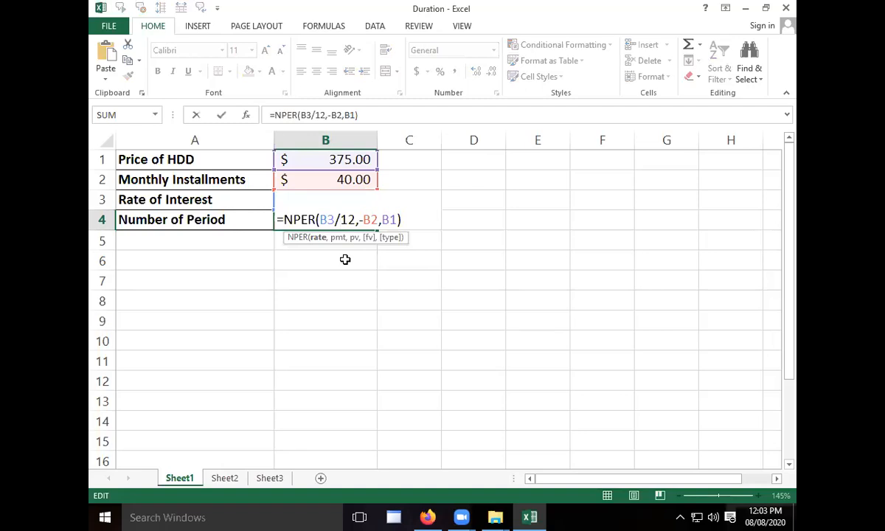
key(Right)
key(Right)
key(Right)
click(415, 216)
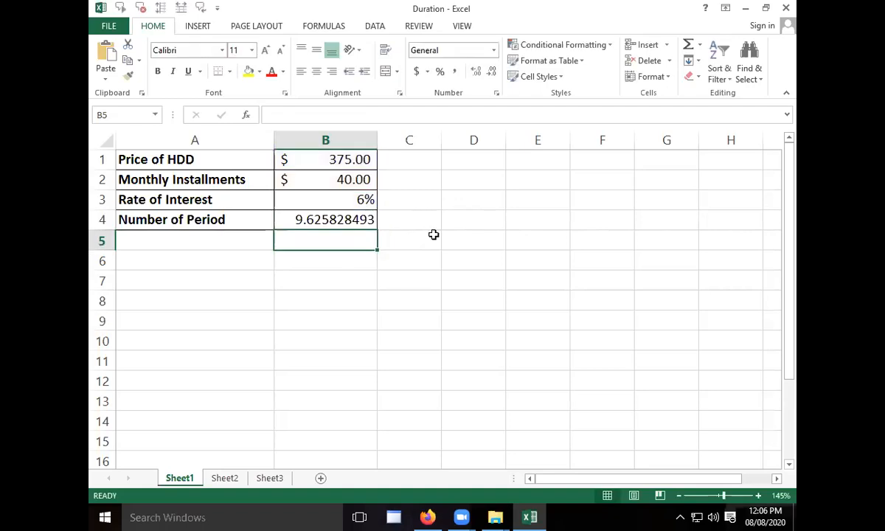
drag(339, 341, 339, 361)
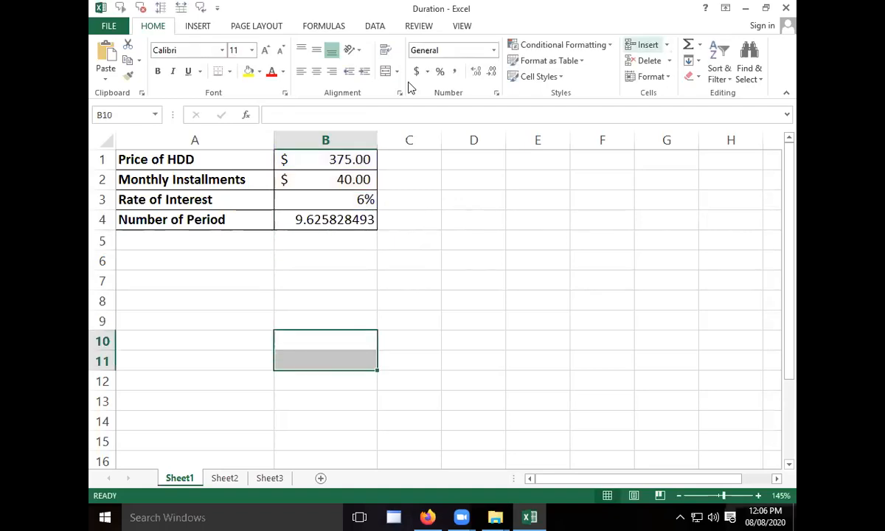